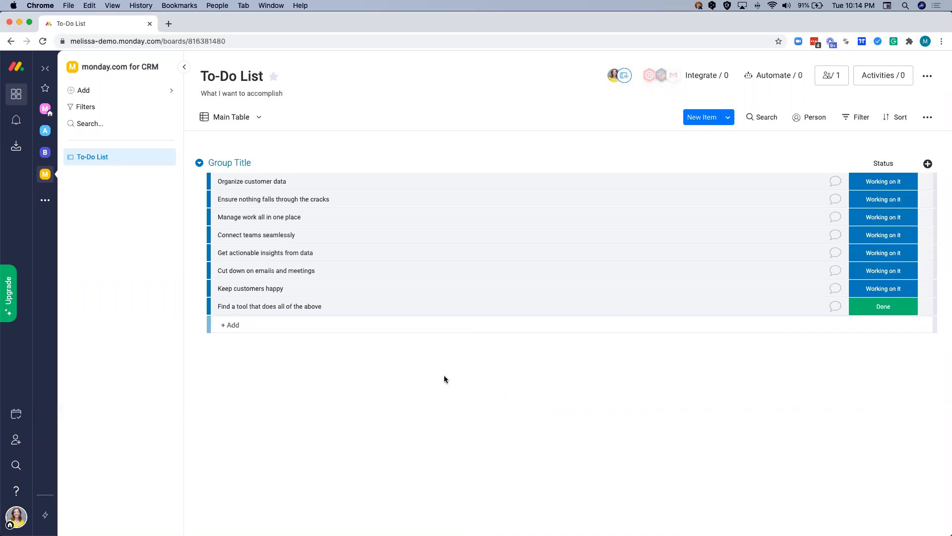
# - Open the full template center to add a new board from a template
pyautogui.click(119, 95)
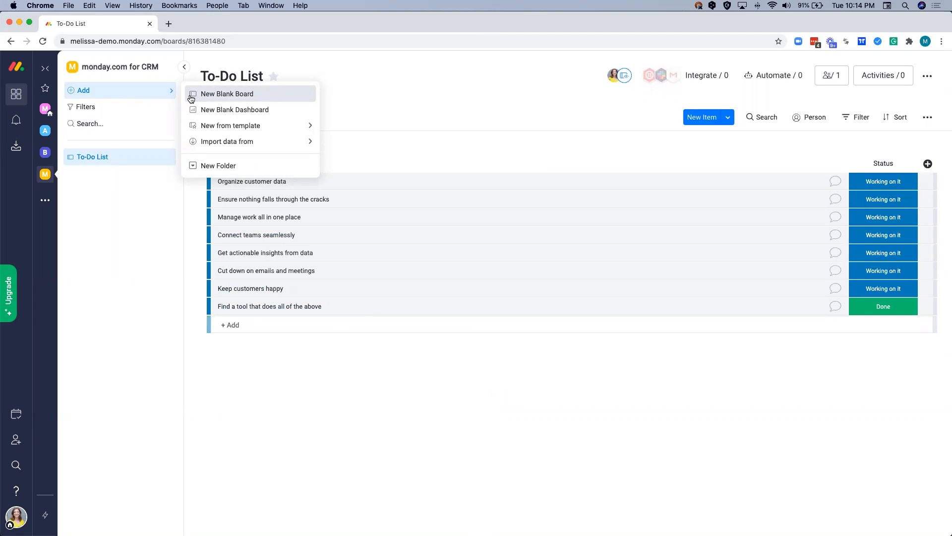
pyautogui.moveTo(206, 125)
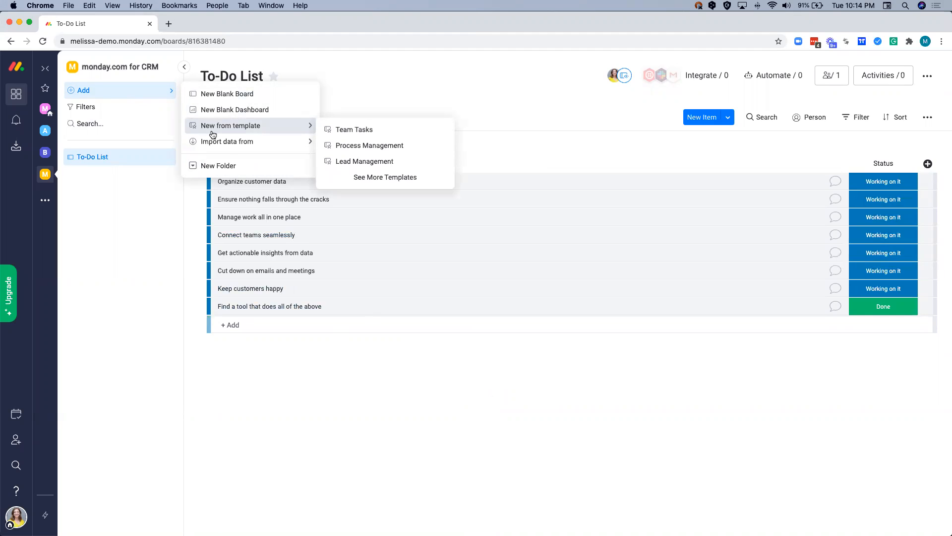
pyautogui.moveTo(215, 144)
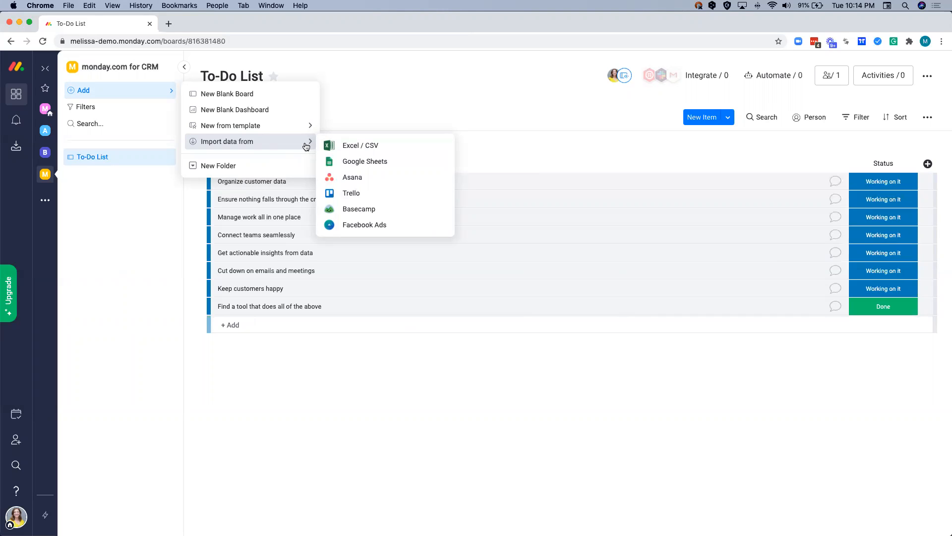
pyautogui.moveTo(289, 128)
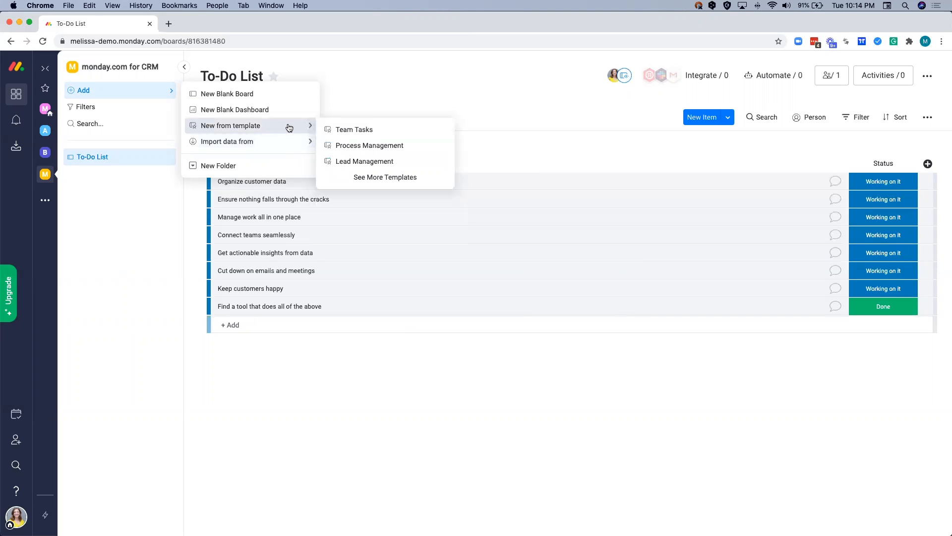
pyautogui.click(378, 183)
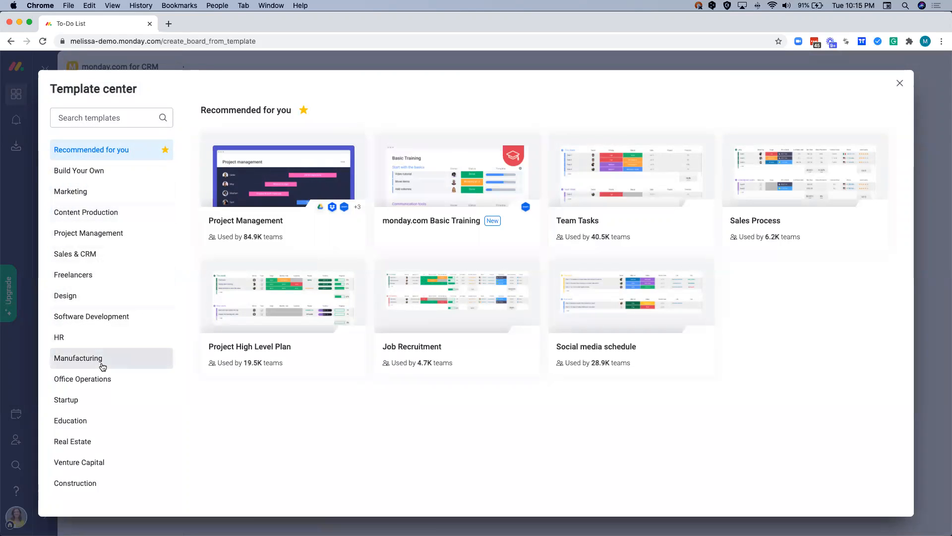
# - Search the template center for "report", and clear the search
pyautogui.click(97, 118)
pyautogui.write('report')
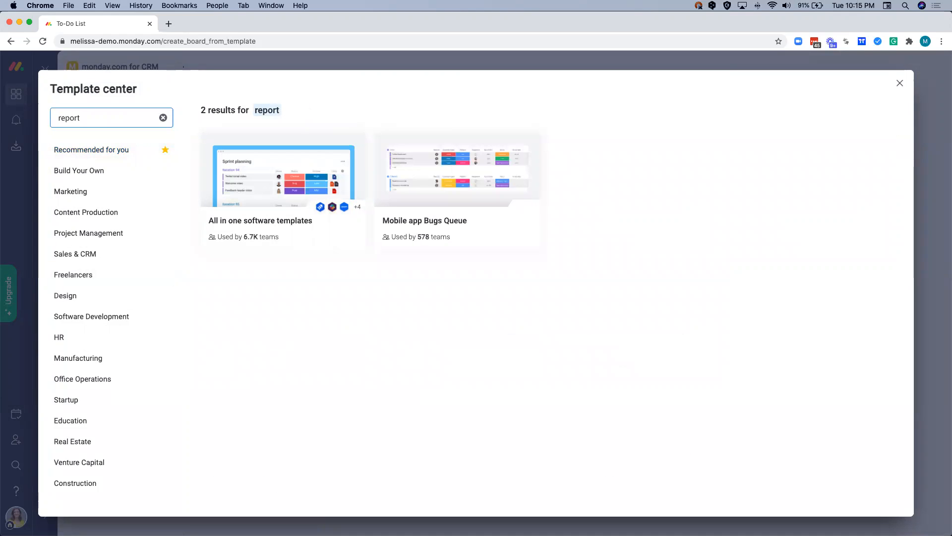
pyautogui.click(164, 119)
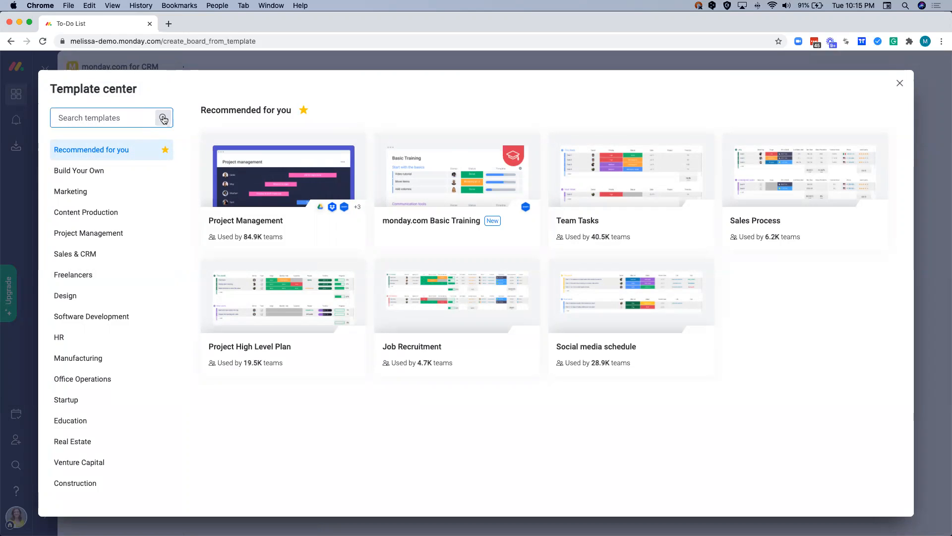
# - Show the Sales & CRM template category and look over the templates it offers
pyautogui.click(68, 253)
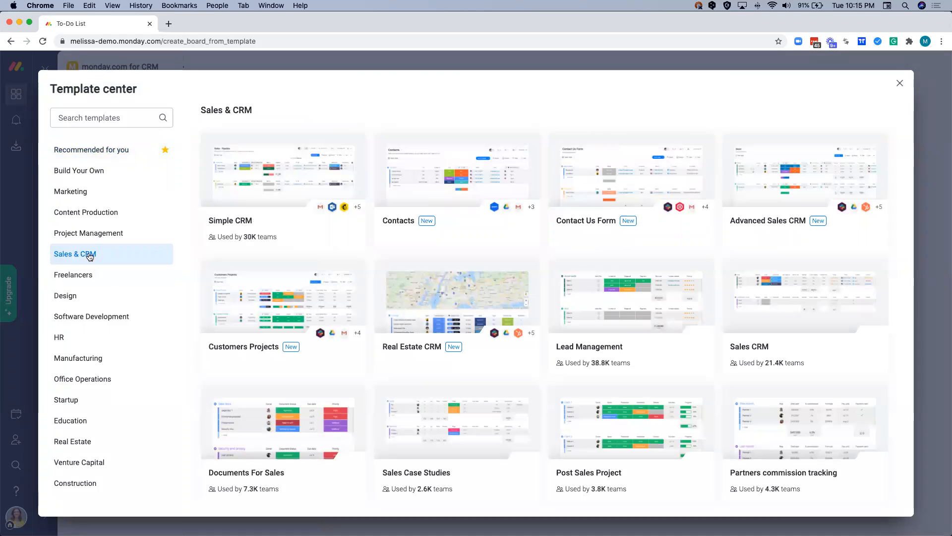
pyautogui.moveTo(238, 238)
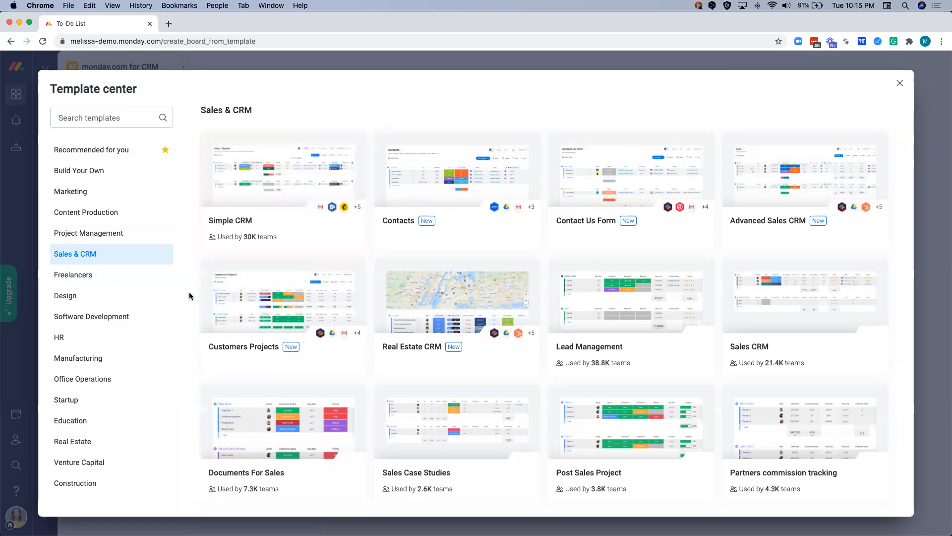
pyautogui.moveTo(310, 303)
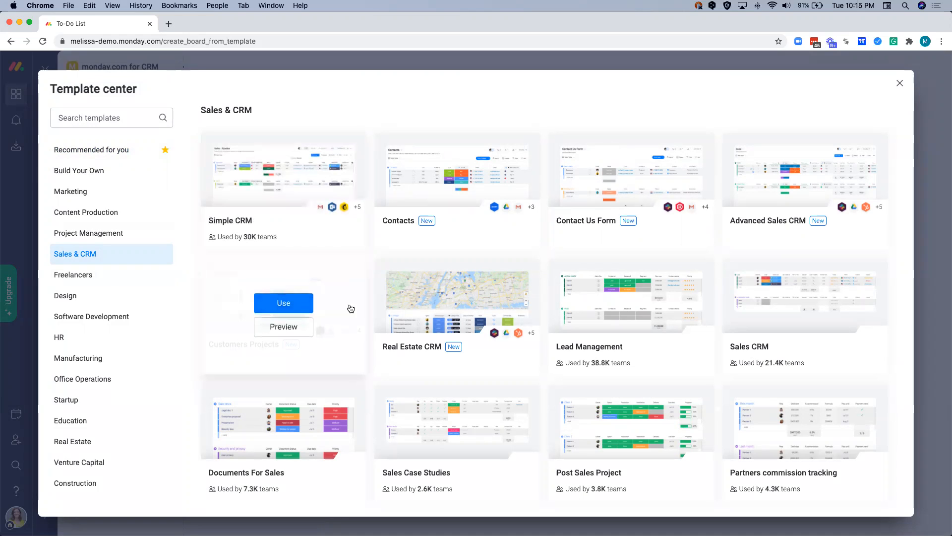
pyautogui.moveTo(411, 306)
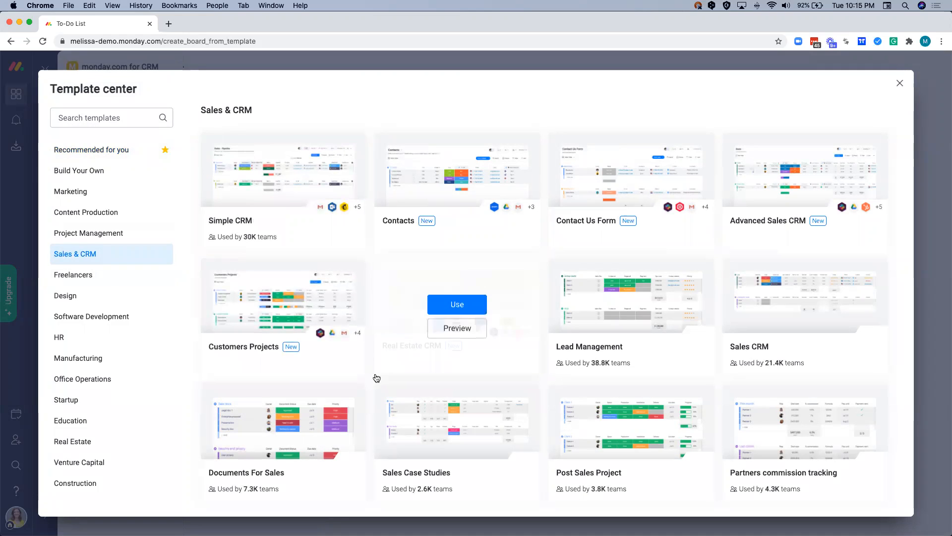
pyautogui.moveTo(533, 440)
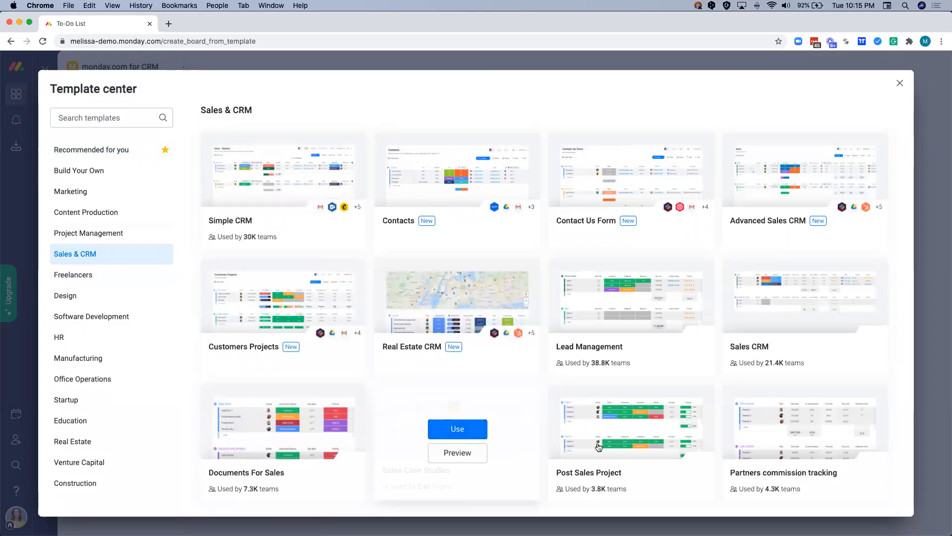
pyautogui.moveTo(729, 442)
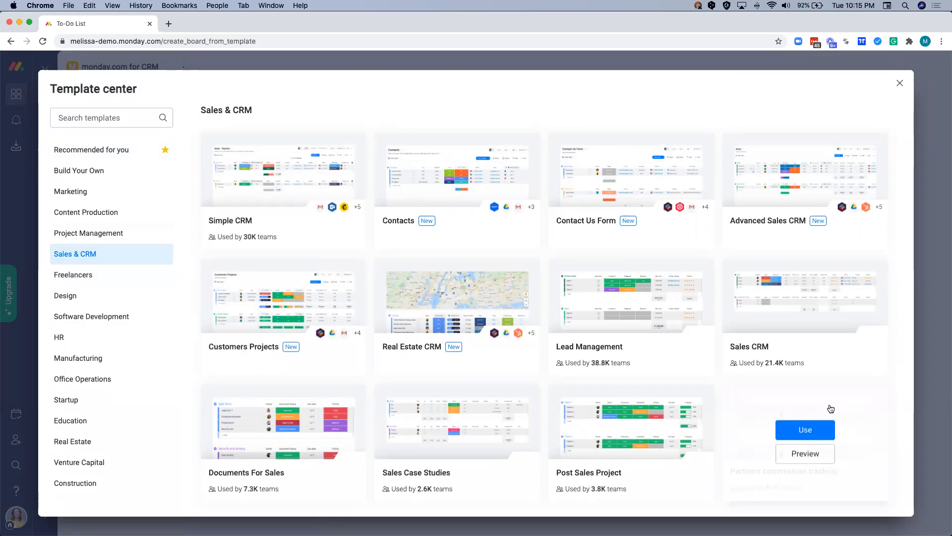
pyautogui.moveTo(318, 338)
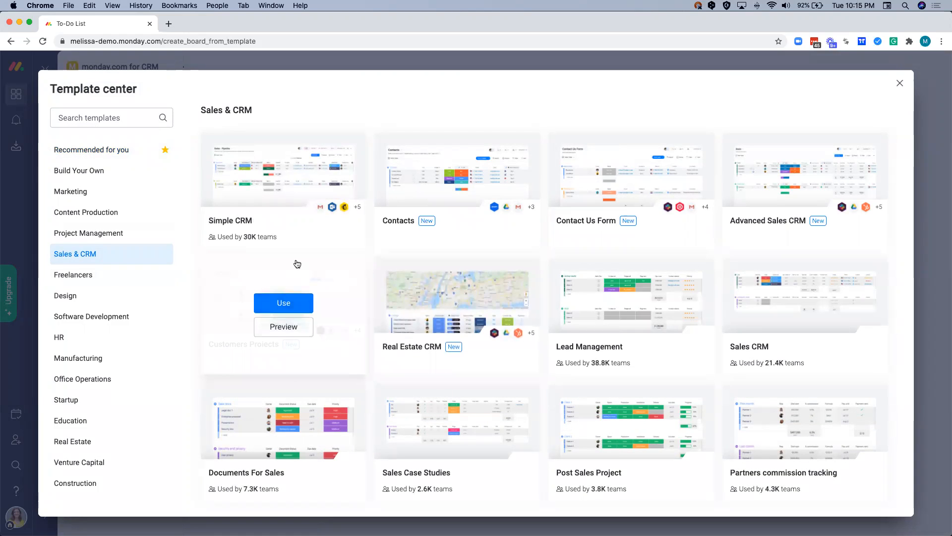
pyautogui.moveTo(296, 187)
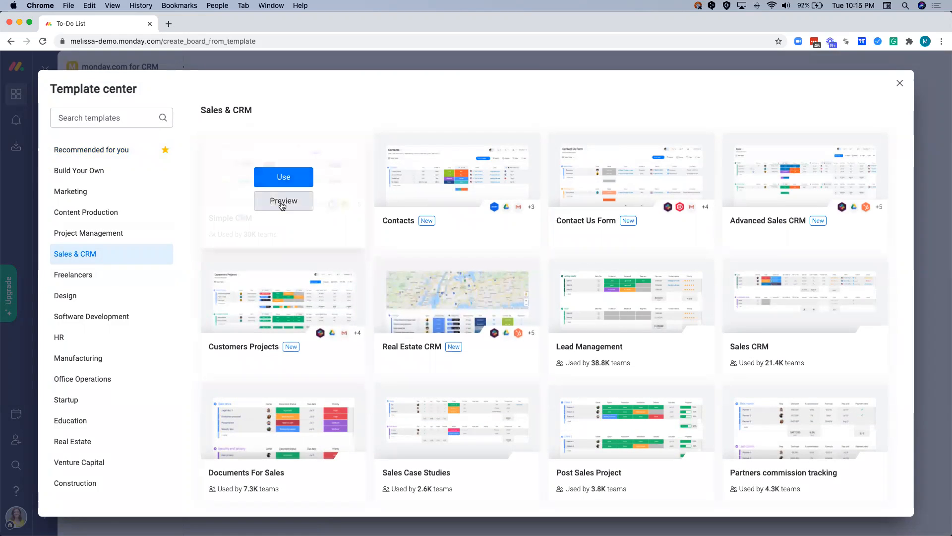
# - Preview the Simple CRM template and examine its sales pipeline images
pyautogui.click(282, 201)
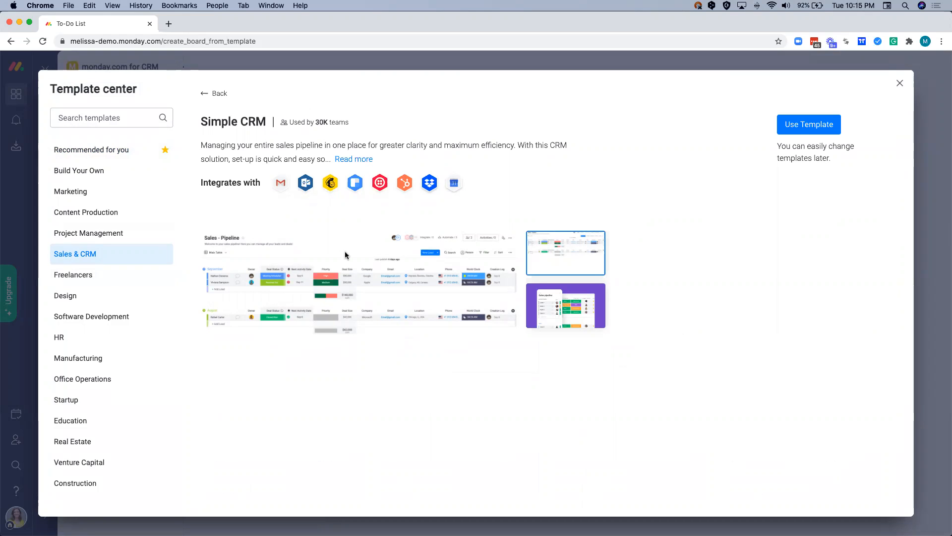
pyautogui.click(555, 295)
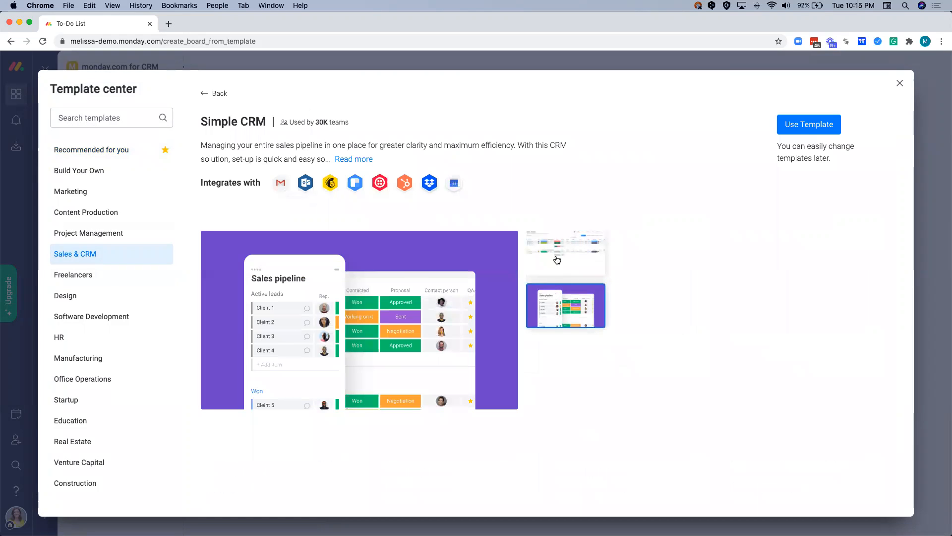
pyautogui.click(556, 255)
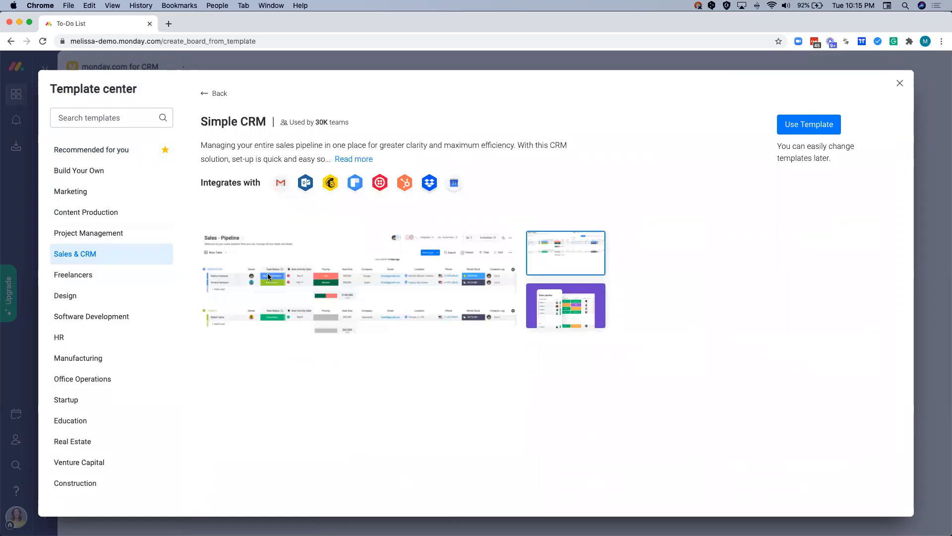
pyautogui.scroll(5, 267, 274)
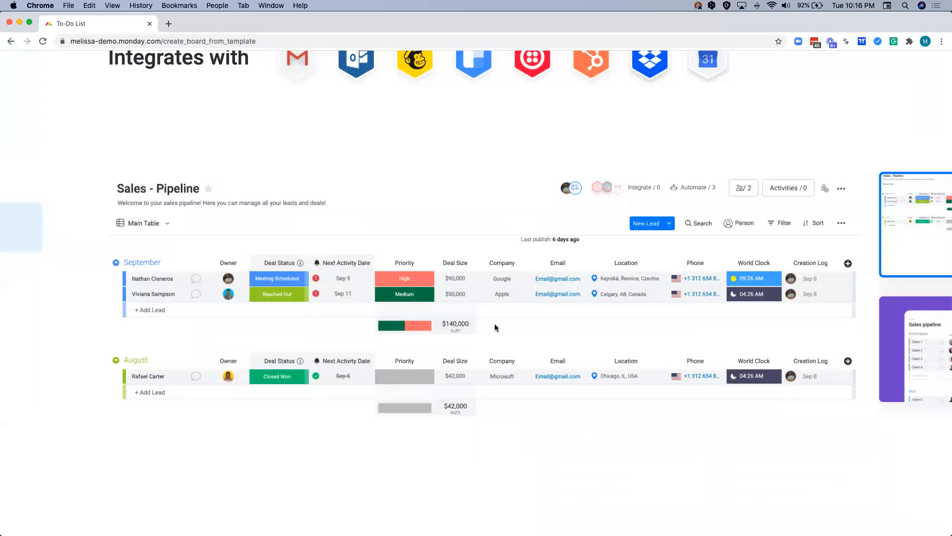
pyautogui.scroll(-5, 495, 324)
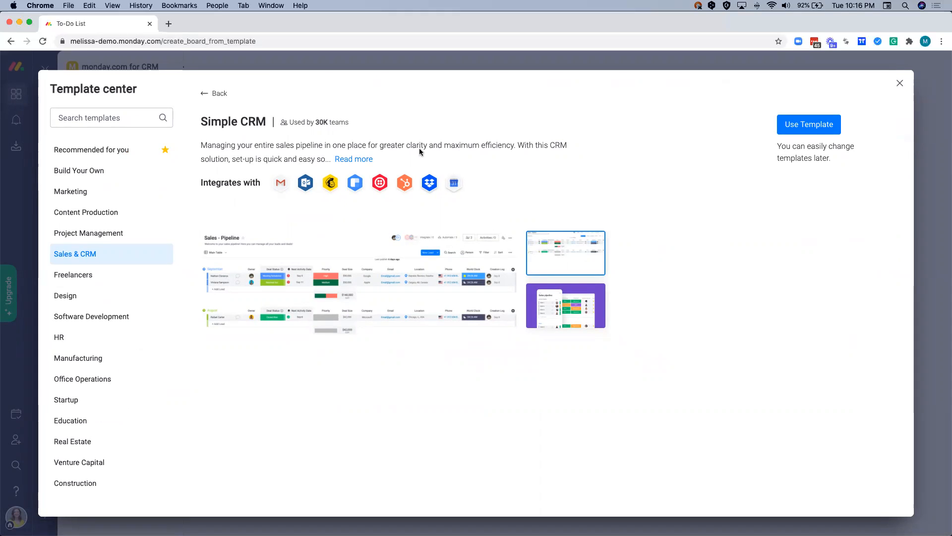
# - Return to the category and preview the Advanced Sales CRM template, examining its deals table, stage chart and contacts images
pyautogui.click(221, 94)
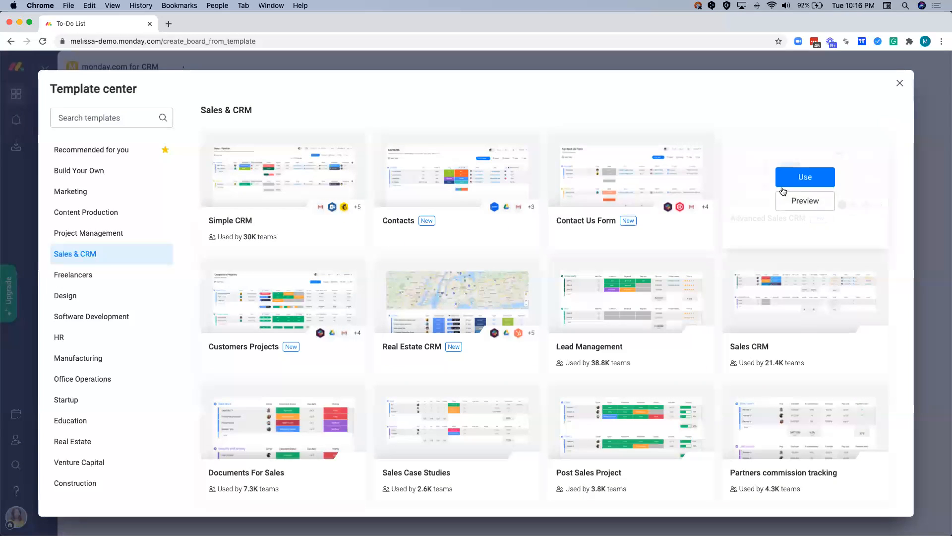
pyautogui.click(796, 201)
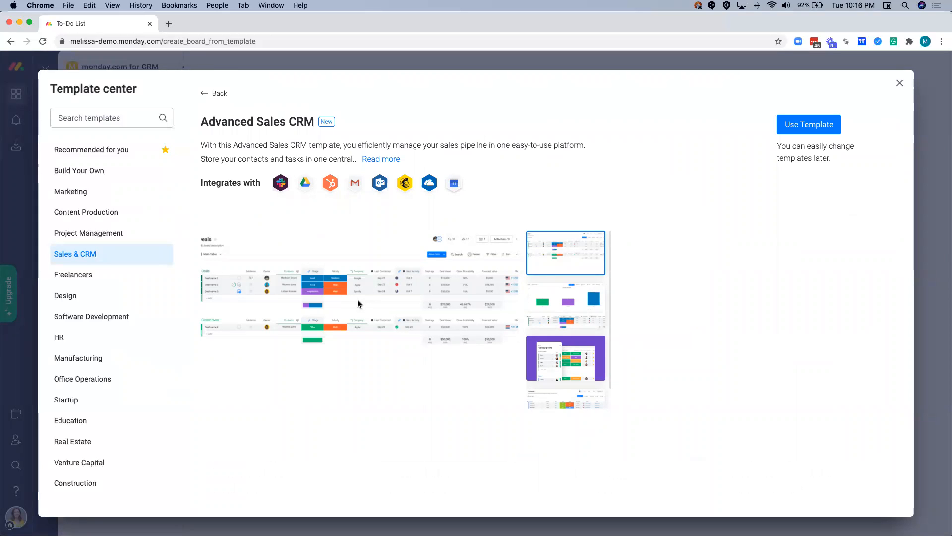
pyautogui.scroll(5, 358, 299)
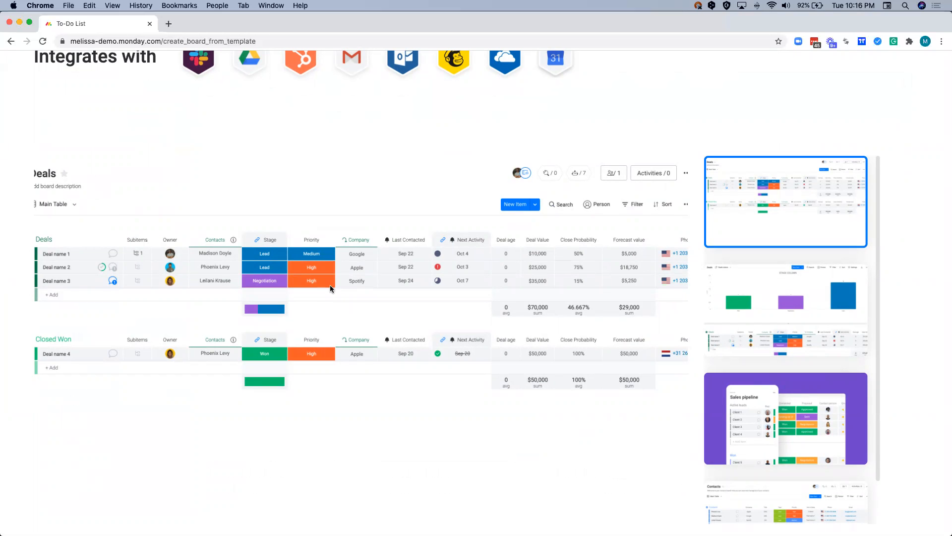
pyautogui.click(776, 296)
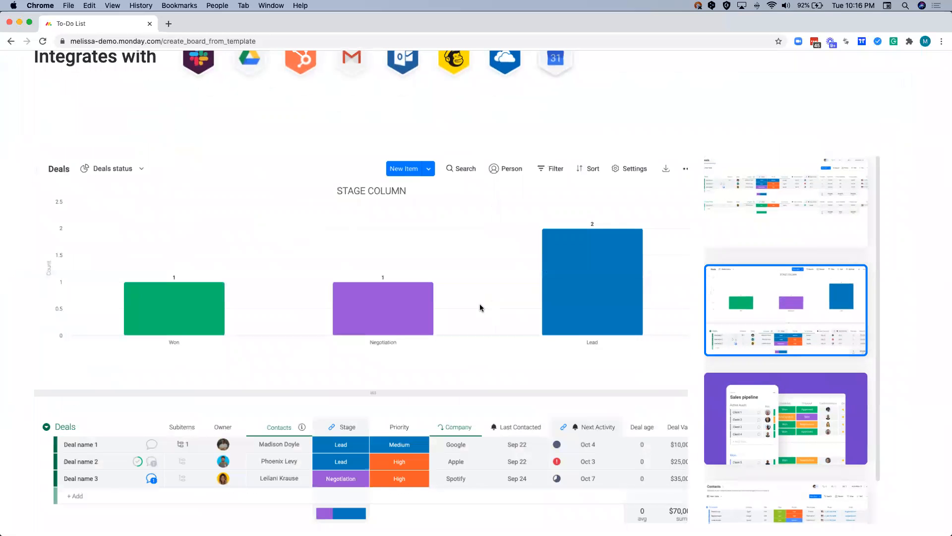
pyautogui.scroll(-5, 480, 305)
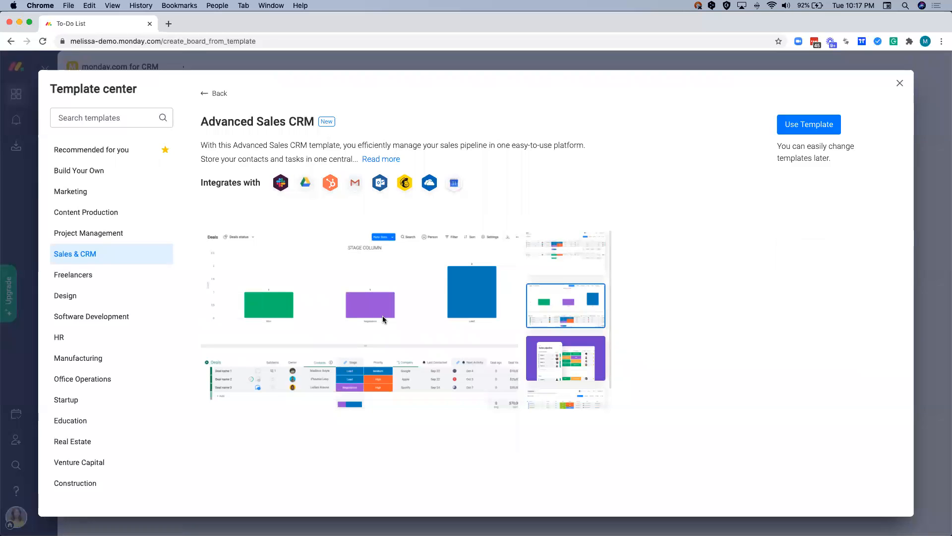
pyautogui.click(540, 400)
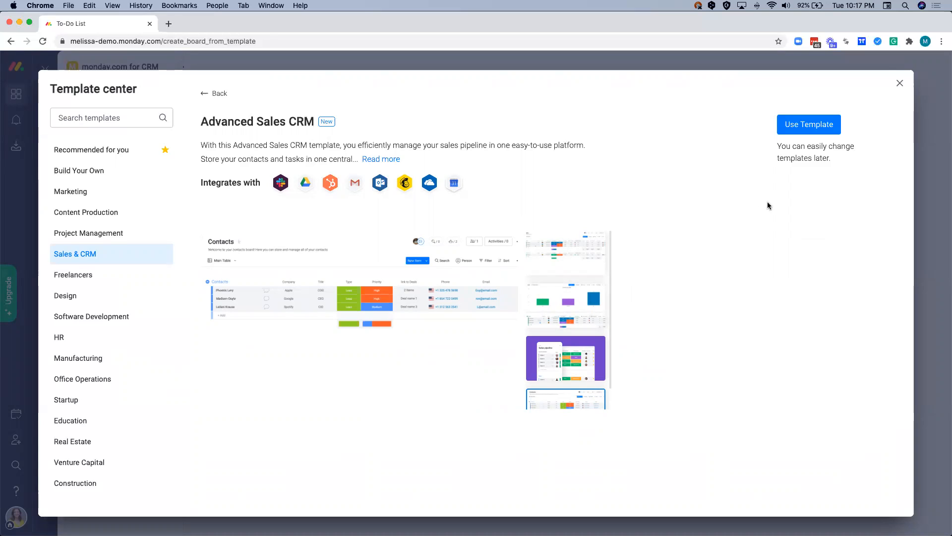
# - Add the Advanced Sales CRM template to the workspace and move its Contacts board above Deals Pipeline
pyautogui.click(814, 127)
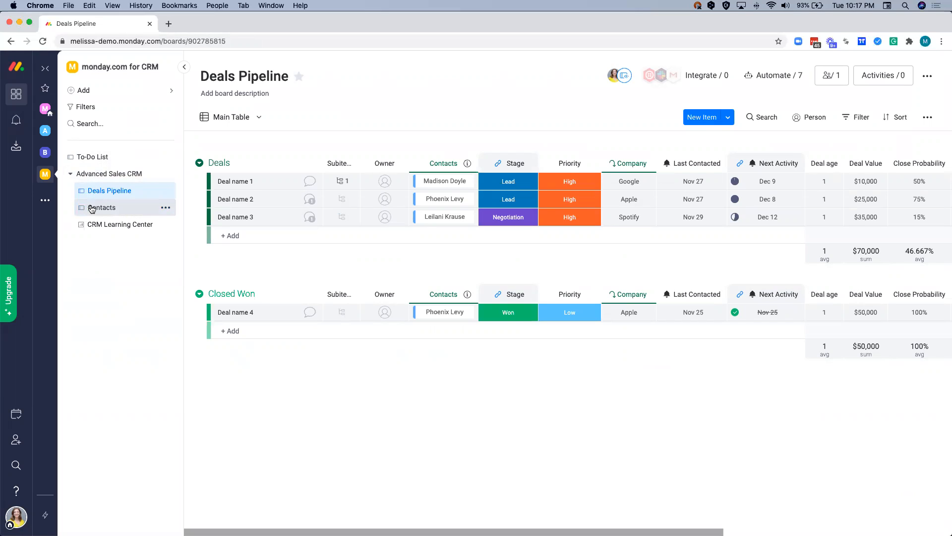
pyautogui.moveTo(91, 208)
pyautogui.mouseDown()
pyautogui.moveTo(91, 175)
pyautogui.moveTo(93, 191)
pyautogui.mouseUp()
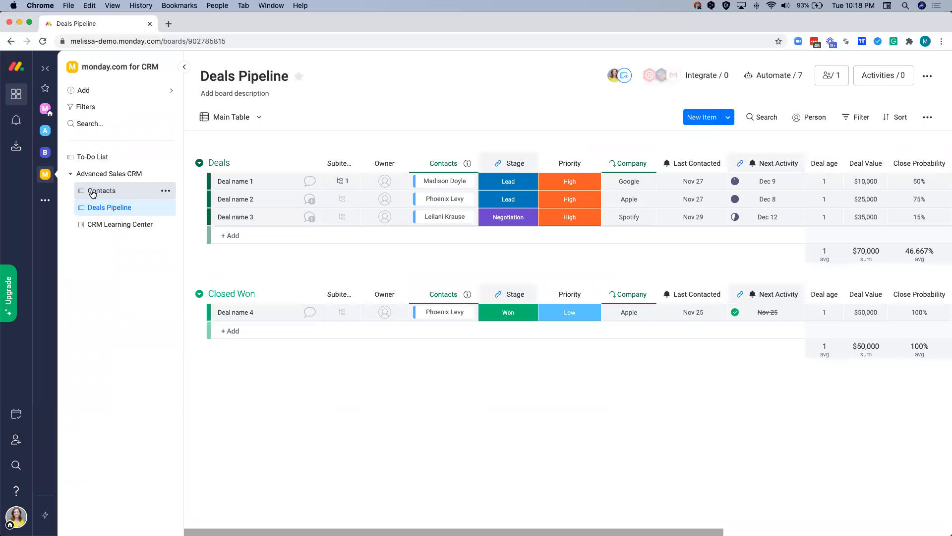
# - Open the CRM Learning Center dashboard and look through its videos, articles, webinars and feedback form
pyautogui.click(91, 226)
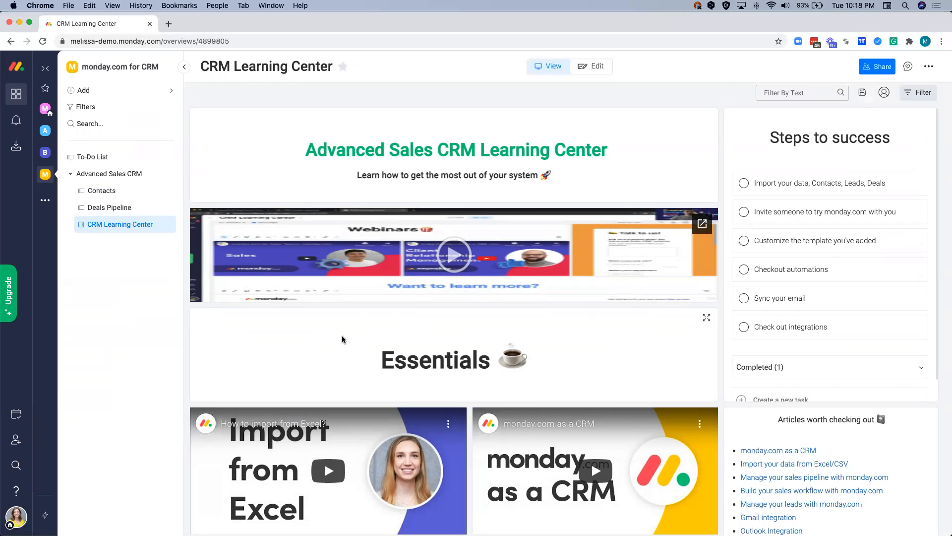
pyautogui.scroll(-5, 341, 340)
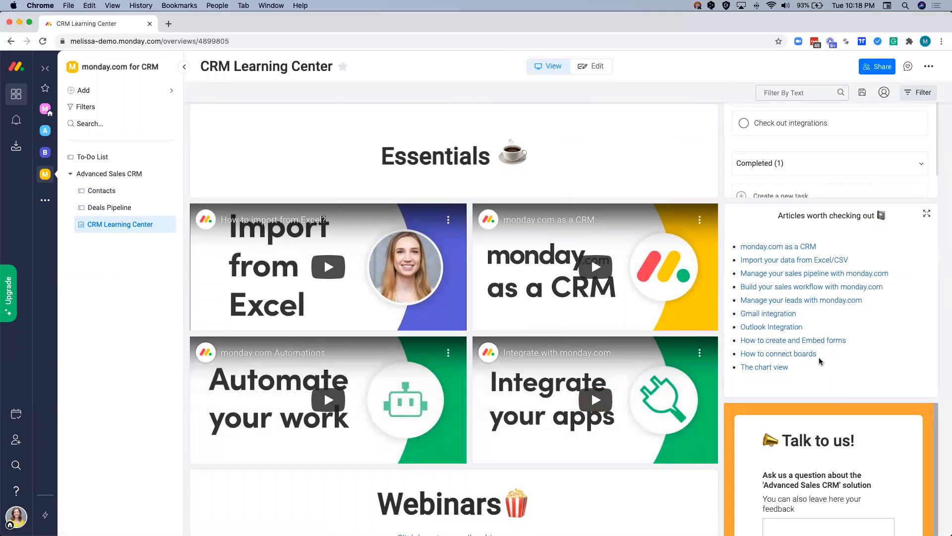
pyautogui.scroll(-3, 807, 367)
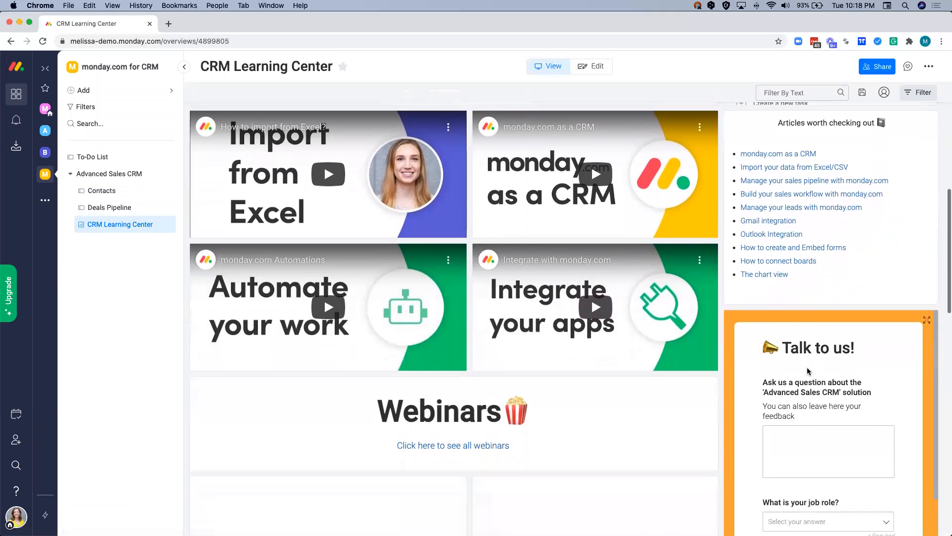
pyautogui.scroll(-2, 807, 367)
pyautogui.scroll(1, 733, 391)
pyautogui.scroll(-1, 732, 390)
pyautogui.scroll(-6, 740, 382)
pyautogui.scroll(-5, 741, 380)
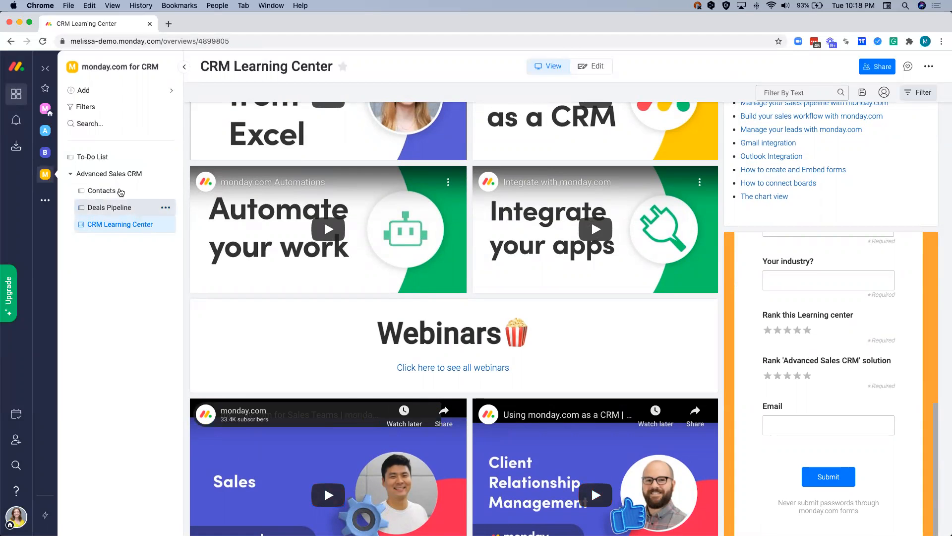
# - Open the Contacts board and replace its description with "All customer and vendor contacts"
pyautogui.click(99, 194)
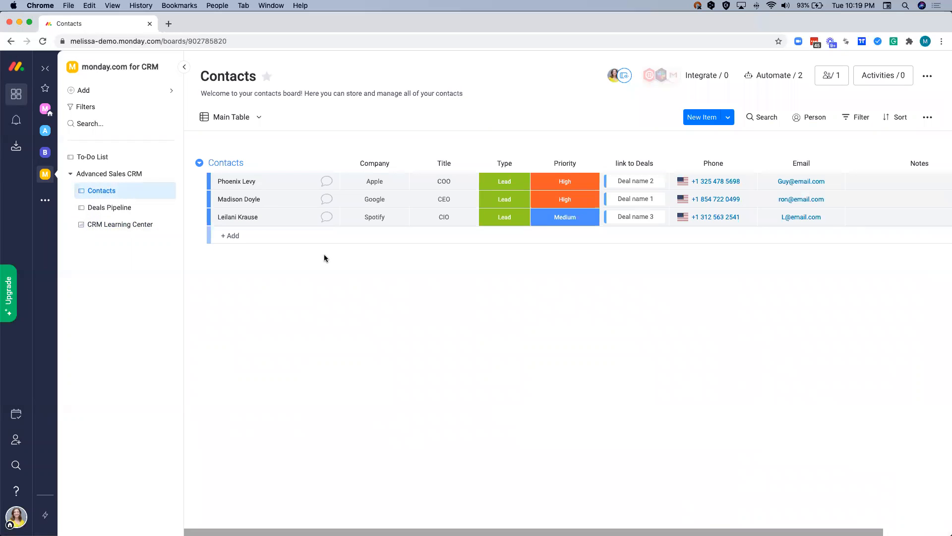
pyautogui.click(201, 78)
pyautogui.click(200, 78)
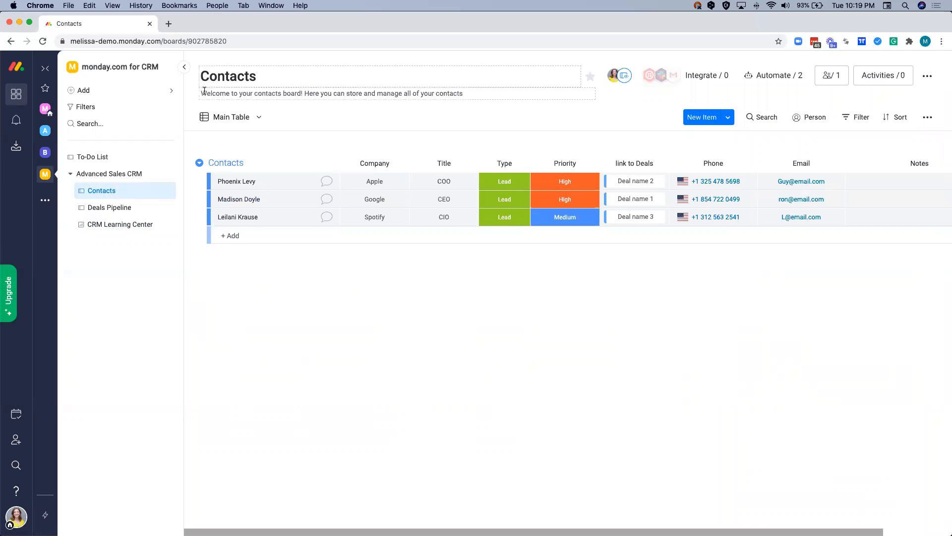
pyautogui.tripleClick(204, 92)
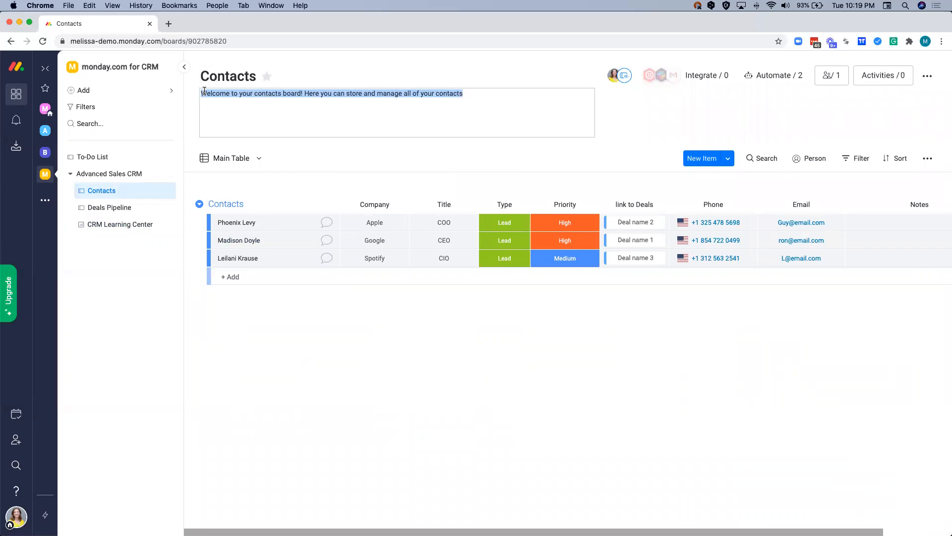
pyautogui.write('All custom')
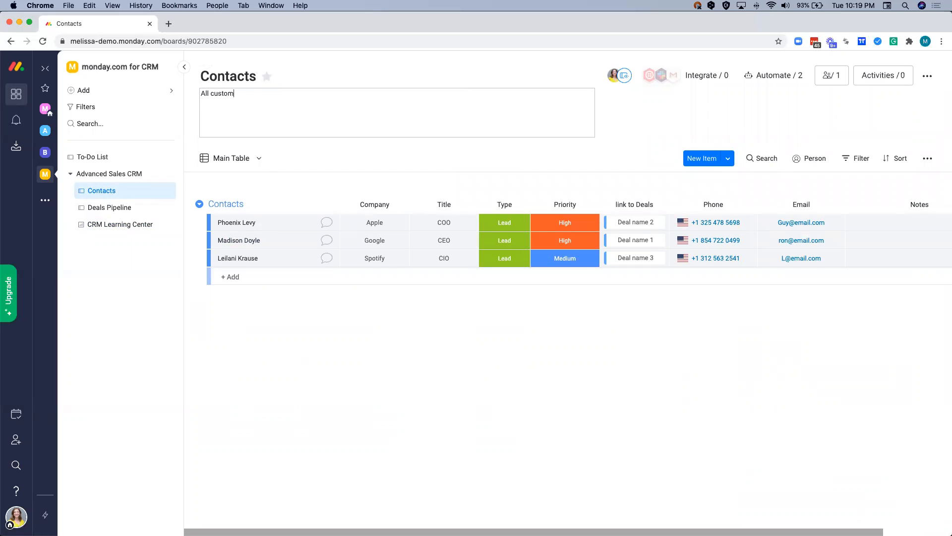
pyautogui.write('er and vendor contacts')
pyautogui.click(190, 172)
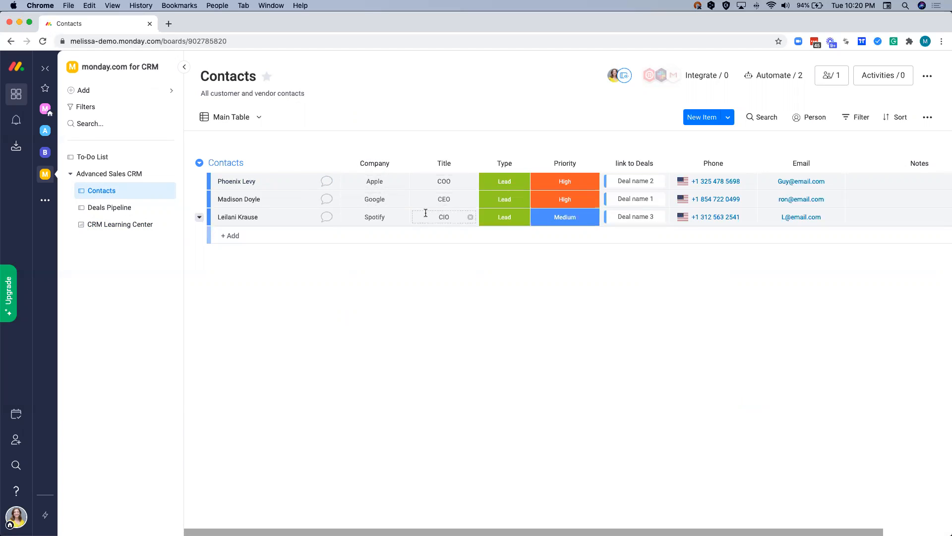
# - Rename the Title column to Role and set the first contact's role to Manager
pyautogui.click(441, 164)
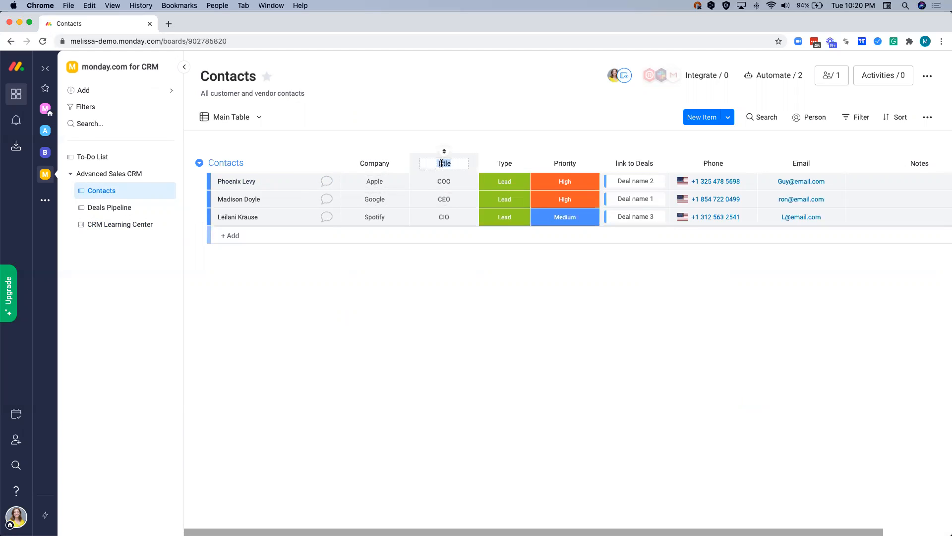
pyautogui.write('Role')
pyautogui.click(423, 179)
pyautogui.press('super+a')
pyautogui.write('Manager')
pyautogui.press('Return')
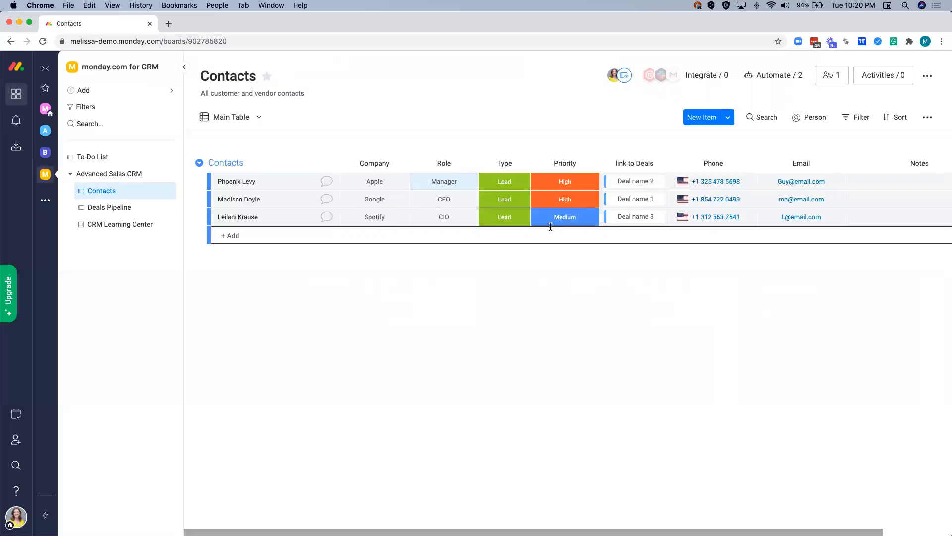
# - Examine the Type column's label options and the available colours for the Vendor label, leaving the labels as they are
pyautogui.click(513, 218)
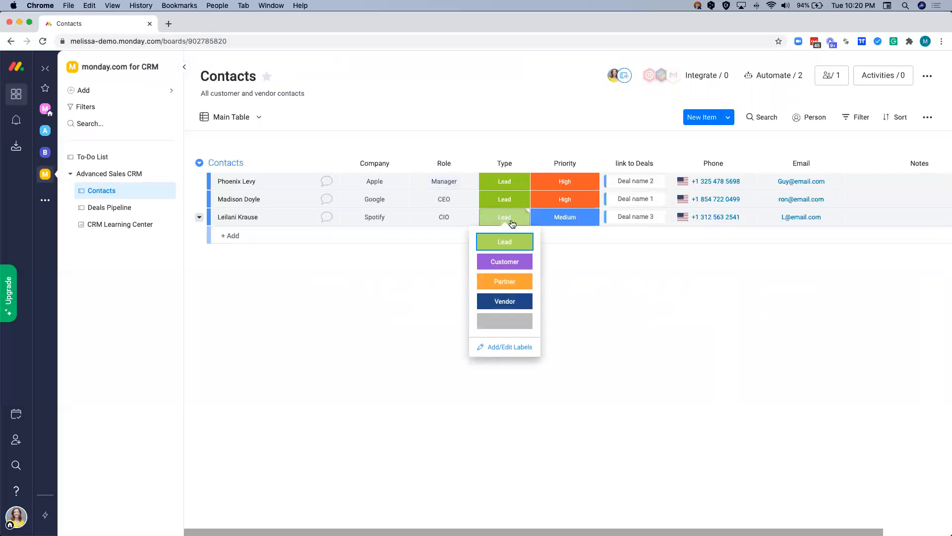
pyautogui.click(488, 345)
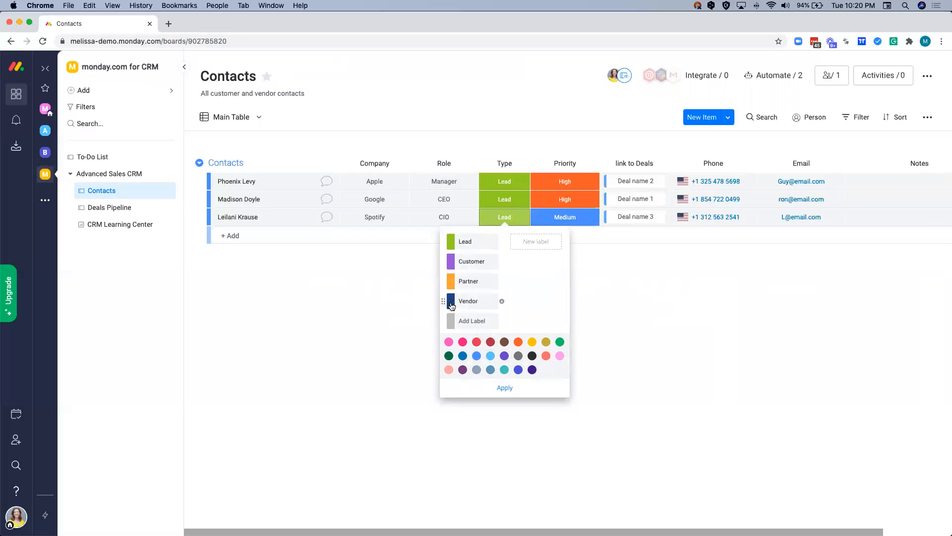
pyautogui.click(451, 305)
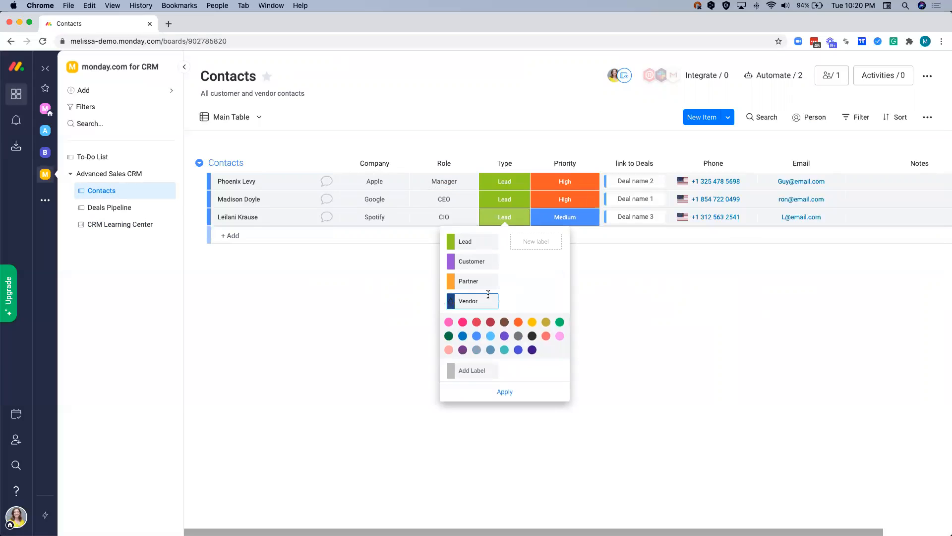
pyautogui.moveTo(502, 302)
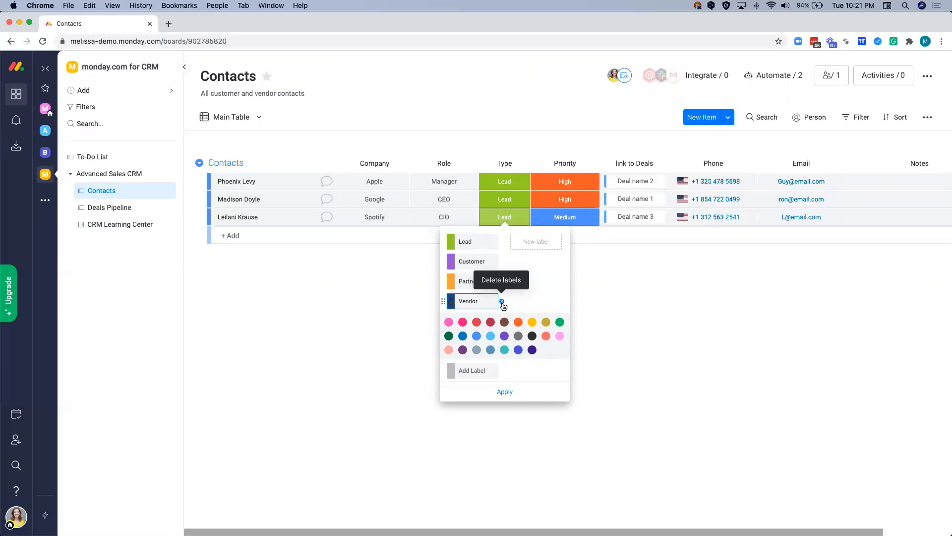
pyautogui.click(622, 284)
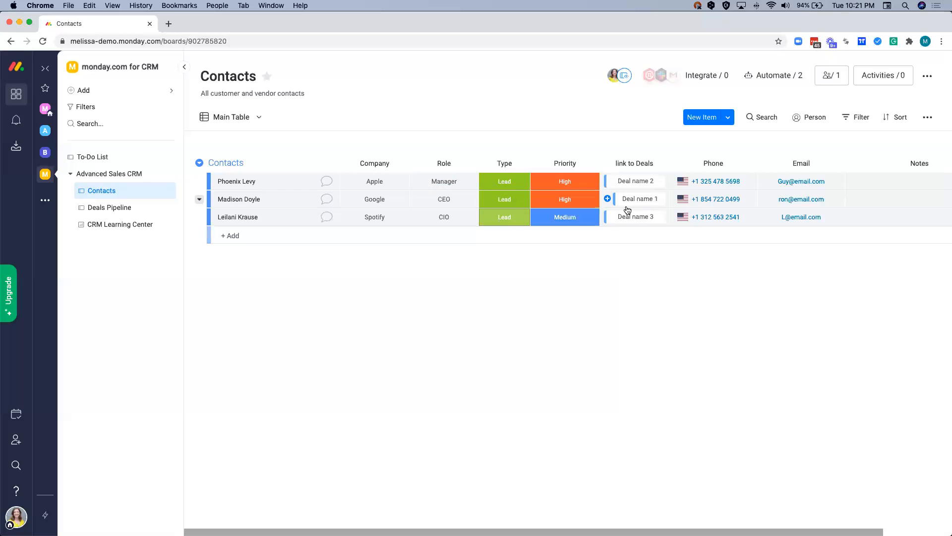
# - View the calling options for the second contact's phone number, then dismiss them
pyautogui.hscroll(3, 631, 203)
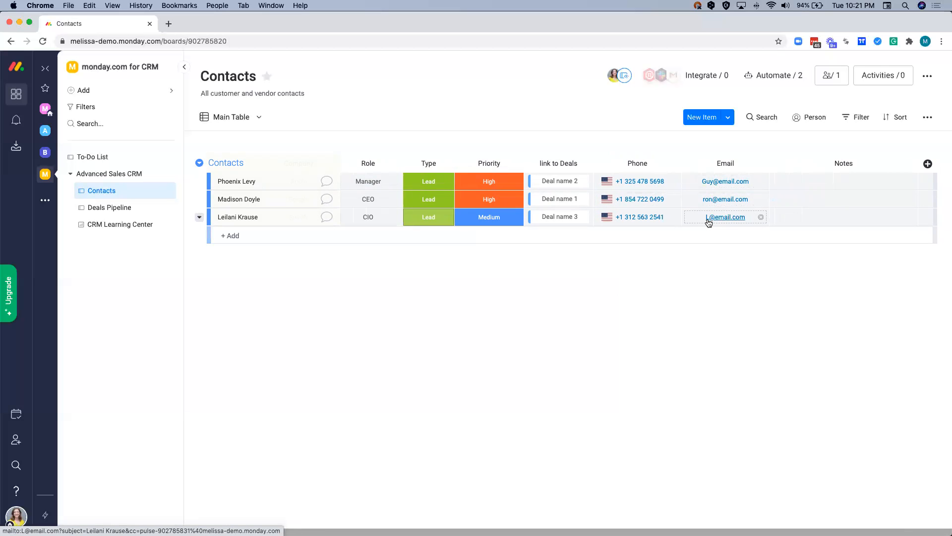
pyautogui.click(629, 200)
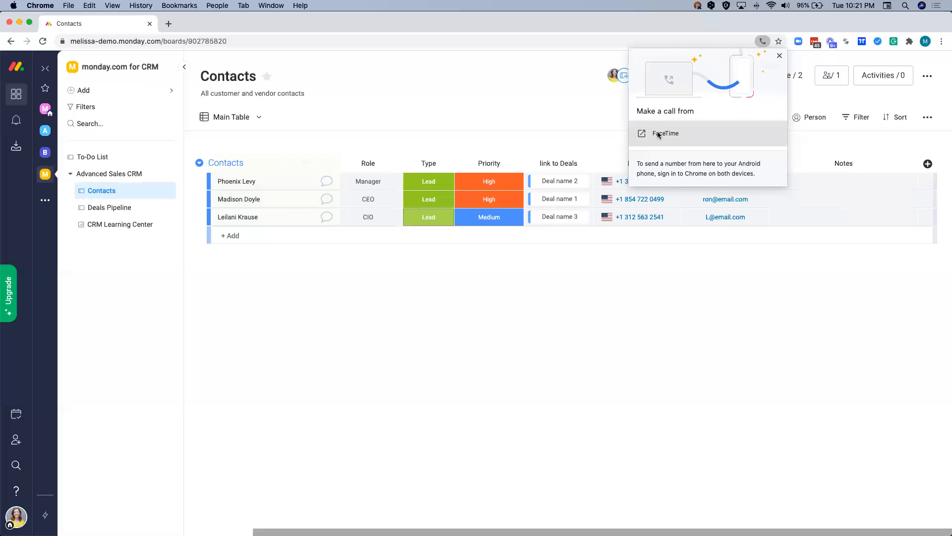
pyautogui.click(688, 264)
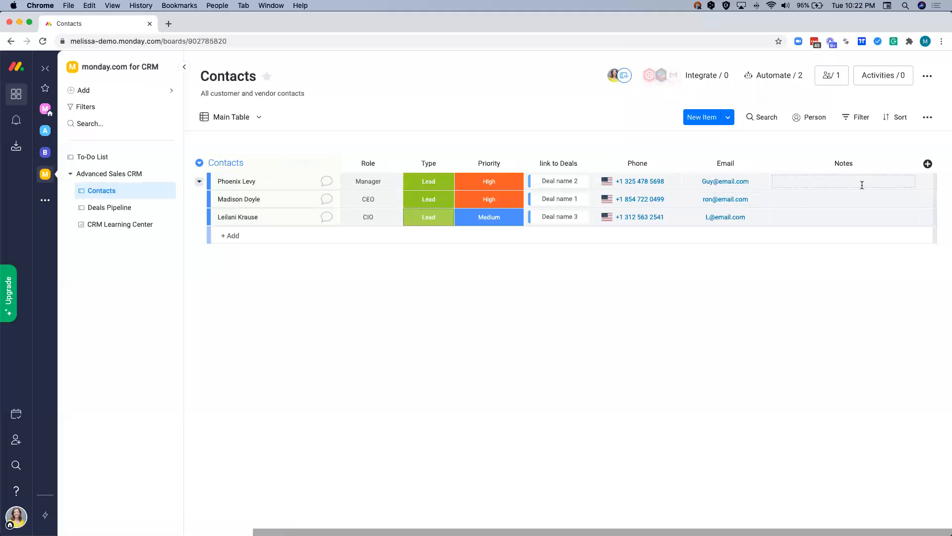
# - Add the note "Very interested!" to the first contact
pyautogui.click(798, 179)
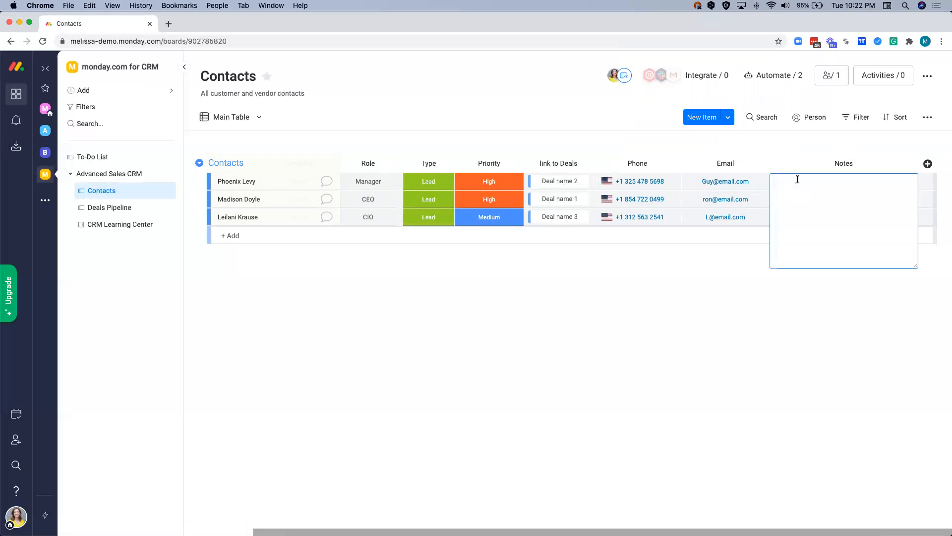
pyautogui.write('Very interested1')
pyautogui.click(816, 151)
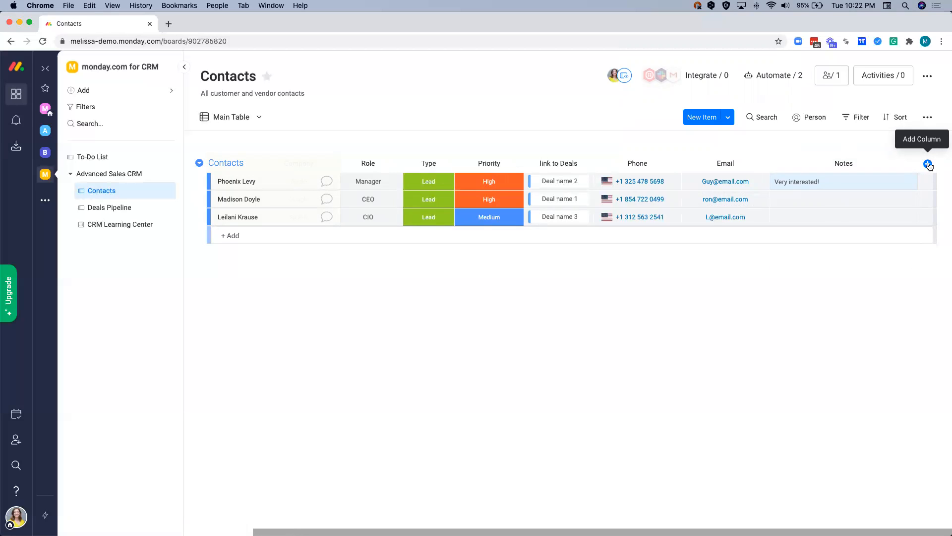
# - Browse the column types available in the Column Center, including a search for phone, without adding one
pyautogui.click(928, 164)
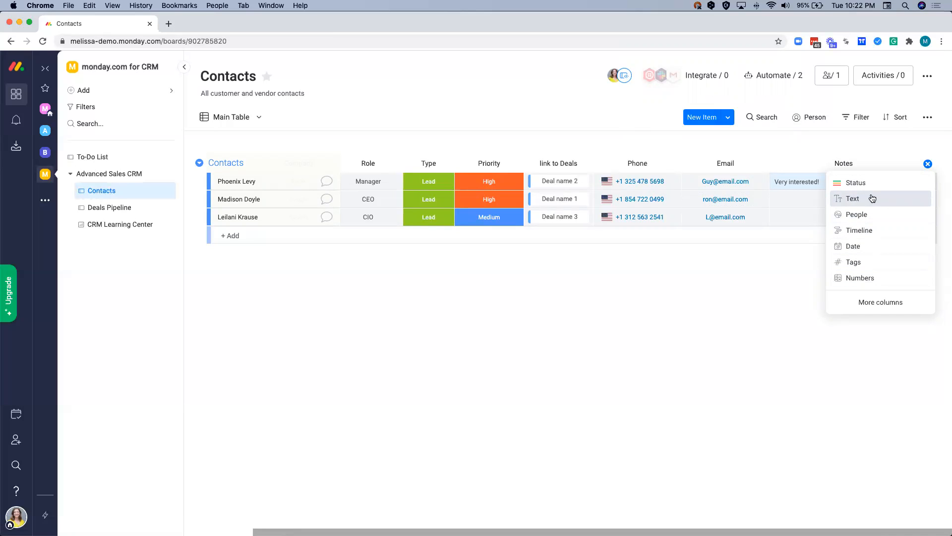
pyautogui.click(874, 304)
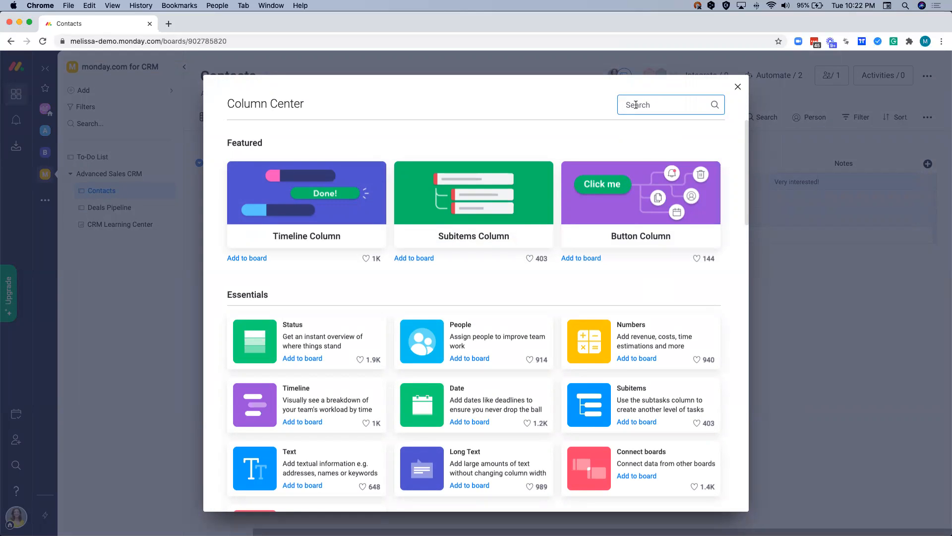
pyautogui.write('phone')
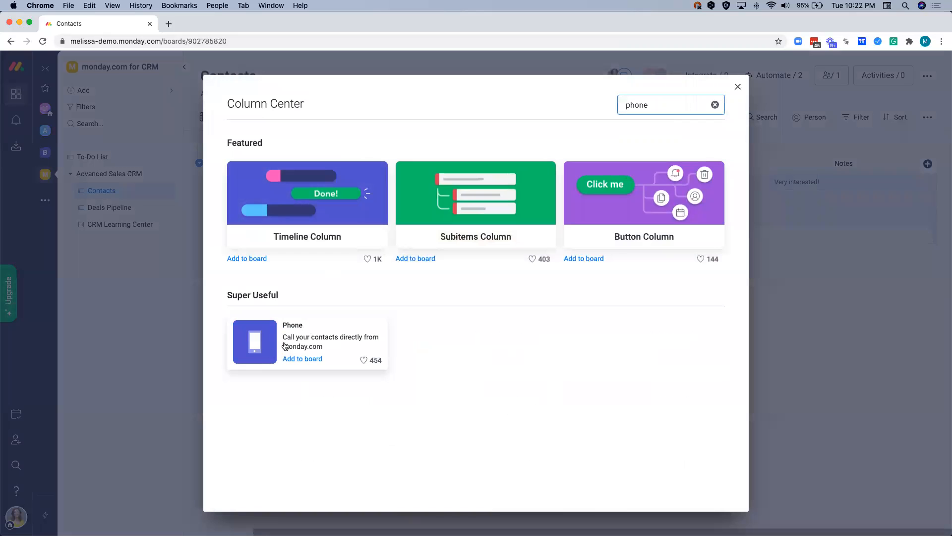
pyautogui.click(715, 105)
pyautogui.scroll(-5, 421, 308)
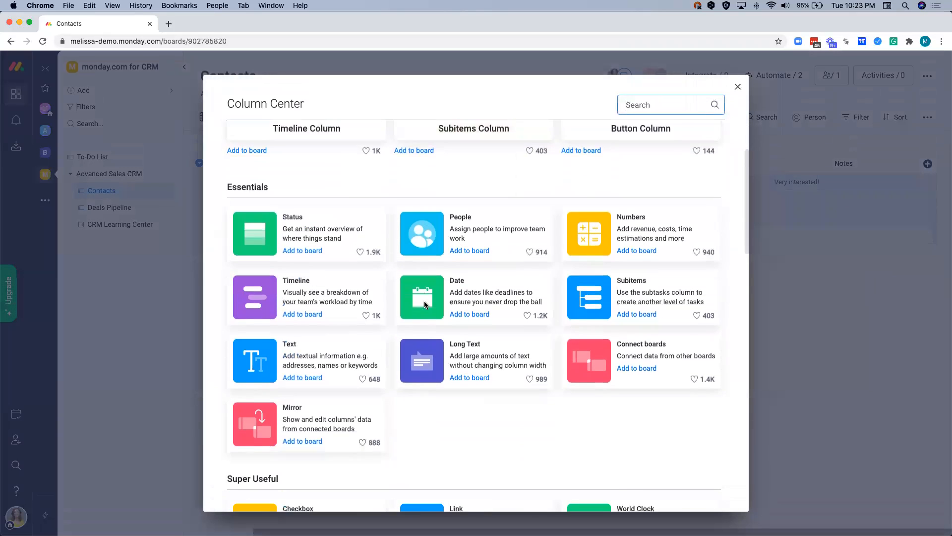
pyautogui.scroll(-7, 430, 288)
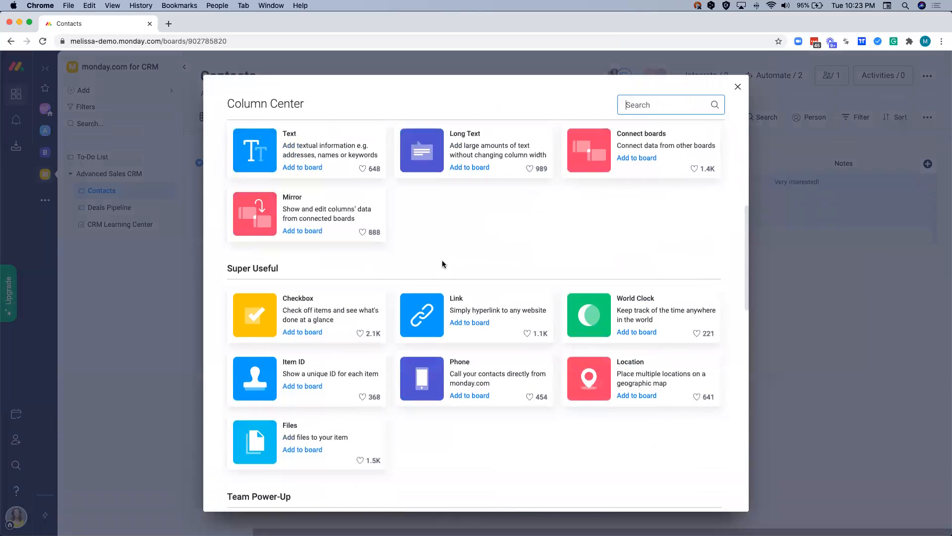
pyautogui.scroll(-6, 445, 260)
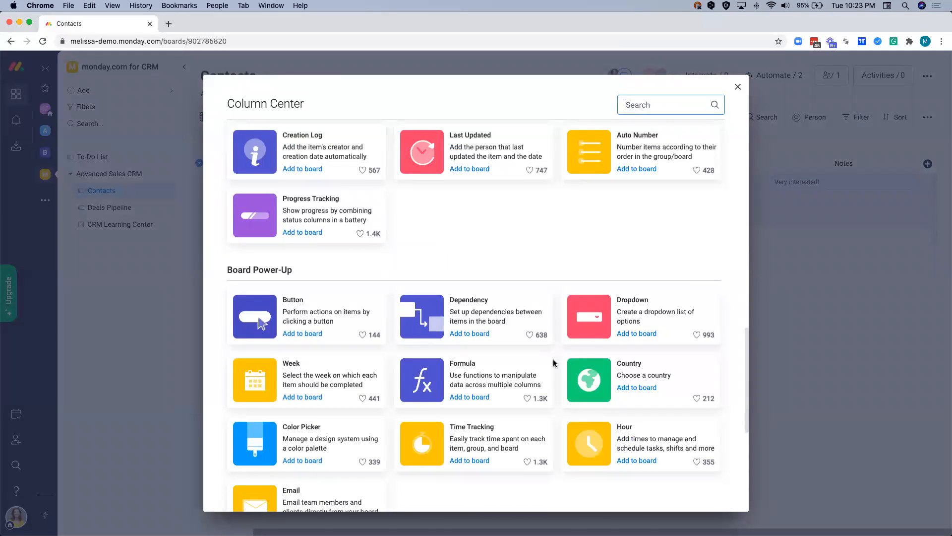
pyautogui.click(772, 271)
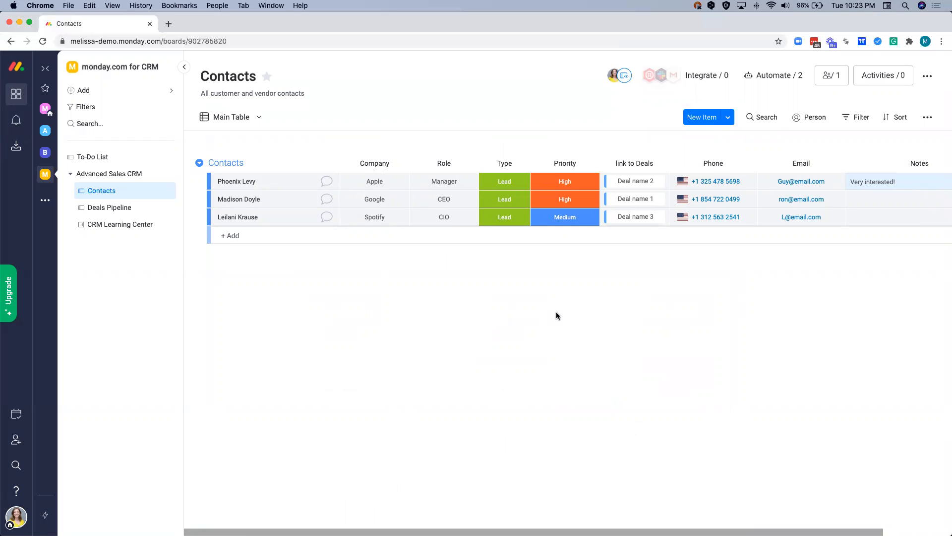
# - Upload the contacts spreadsheet for item import and choose Contact Name as the board's first column
pyautogui.click(728, 118)
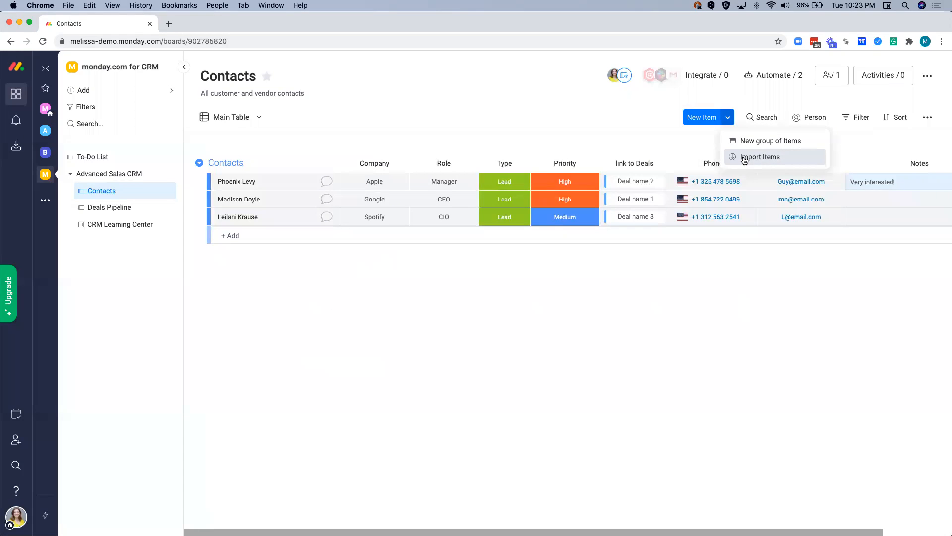
pyautogui.click(745, 160)
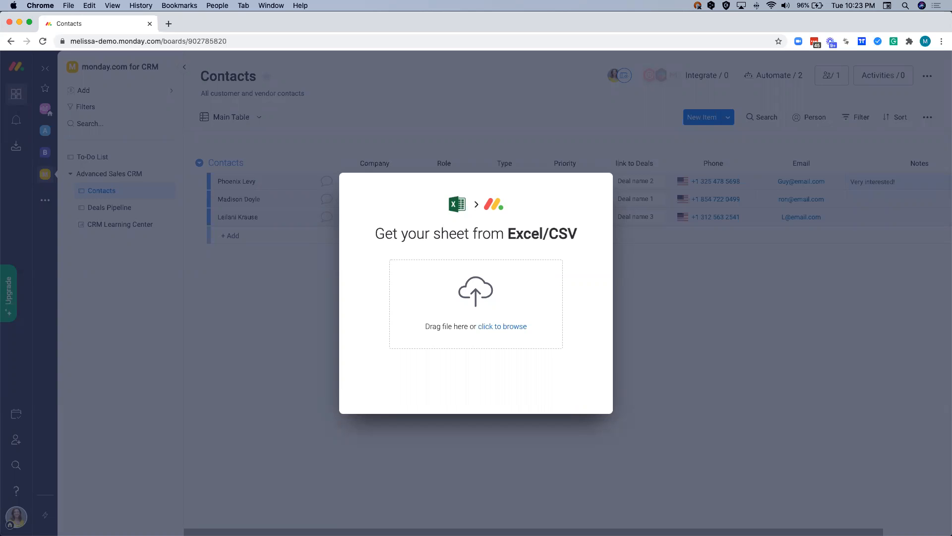
pyautogui.moveTo(550, 476); pyautogui.dragTo(481, 305)
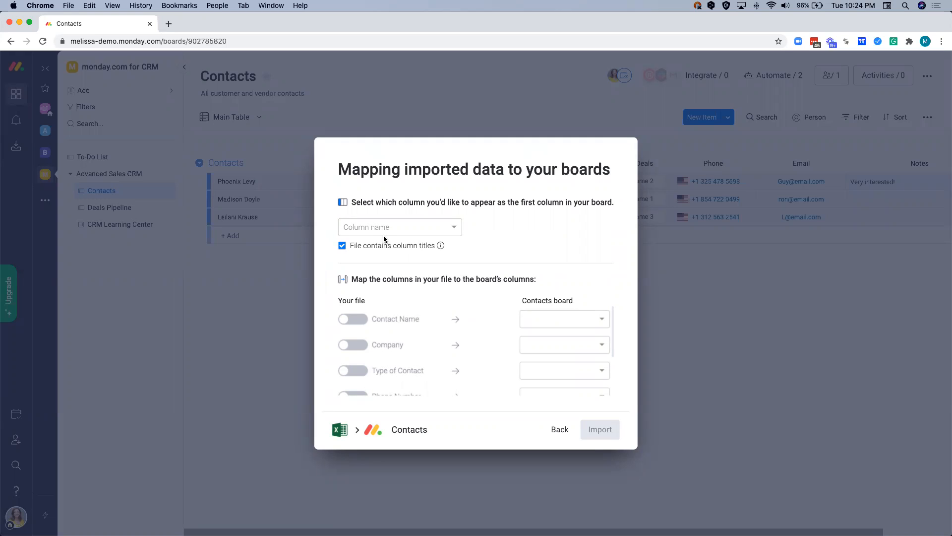
pyautogui.click(358, 228)
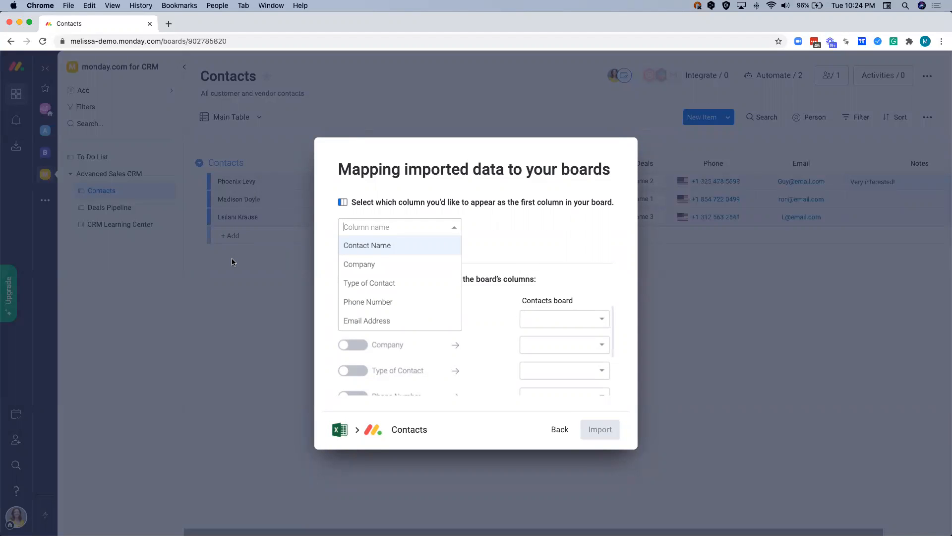
pyautogui.click(355, 251)
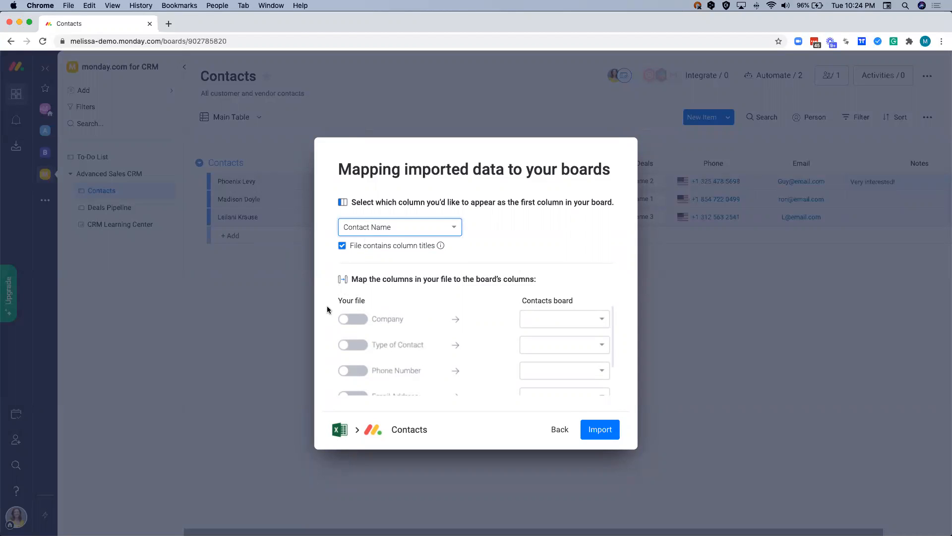
# - Include the file's Company, Type of Contact, Phone Number and Email Address columns in the import
pyautogui.scroll(-1, 394, 315)
pyautogui.scroll(1, 395, 315)
pyautogui.click(354, 319)
pyautogui.click(353, 345)
pyautogui.scroll(-2, 352, 345)
pyautogui.click(352, 345)
pyautogui.click(354, 372)
pyautogui.scroll(-1, 355, 375)
pyautogui.scroll(2, 354, 374)
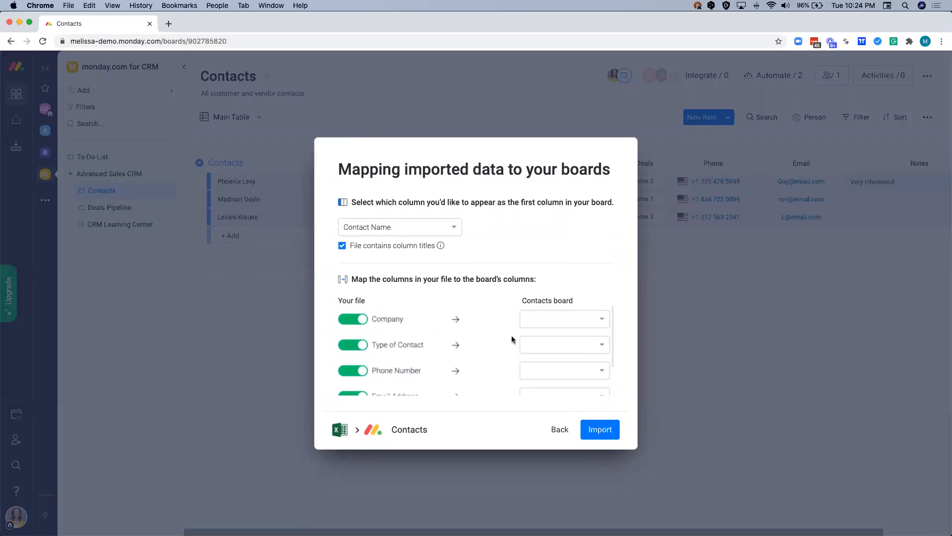
# - Map the file's columns to the board's Company, Type, Phone and Email columns and import the contacts
pyautogui.click(543, 320)
pyautogui.click(539, 338)
pyautogui.click(536, 343)
pyautogui.scroll(-1, 537, 351)
pyautogui.click(536, 371)
pyautogui.click(543, 336)
pyautogui.scroll(-1, 545, 360)
pyautogui.scroll(-2, 544, 365)
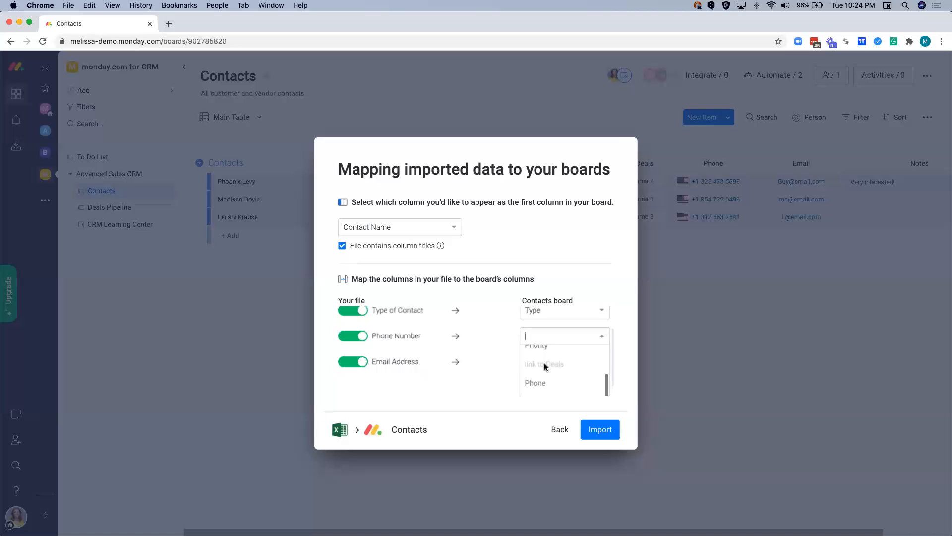
pyautogui.click(544, 372)
pyautogui.click(541, 363)
pyautogui.scroll(-3, 546, 382)
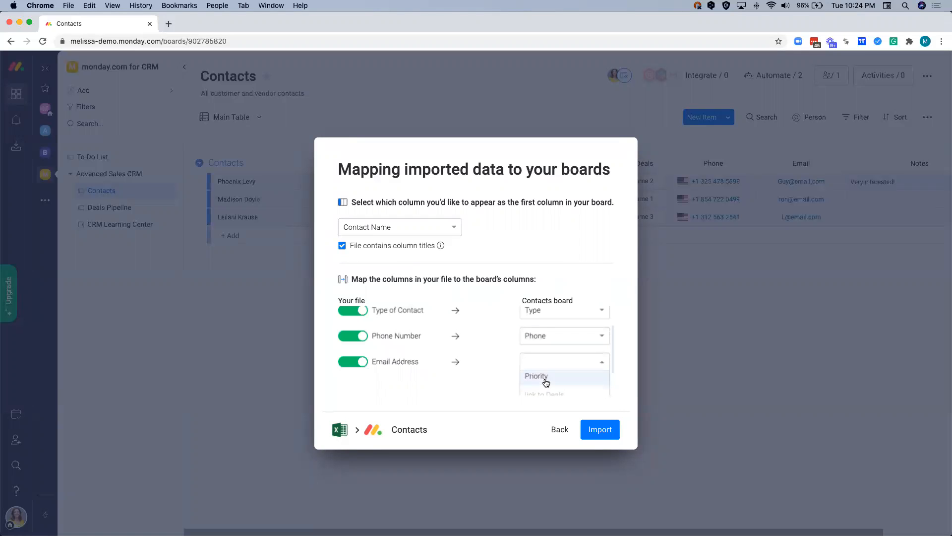
pyautogui.click(545, 382)
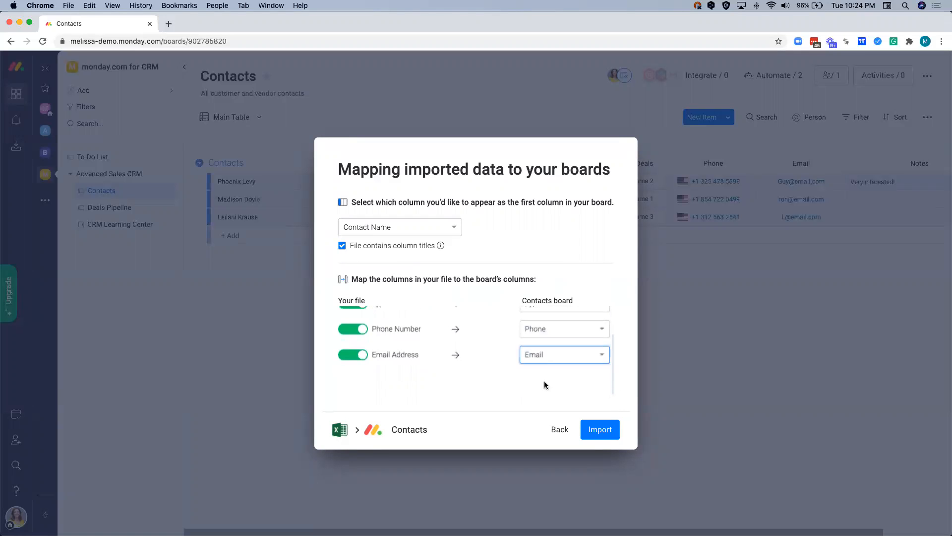
pyautogui.click(595, 429)
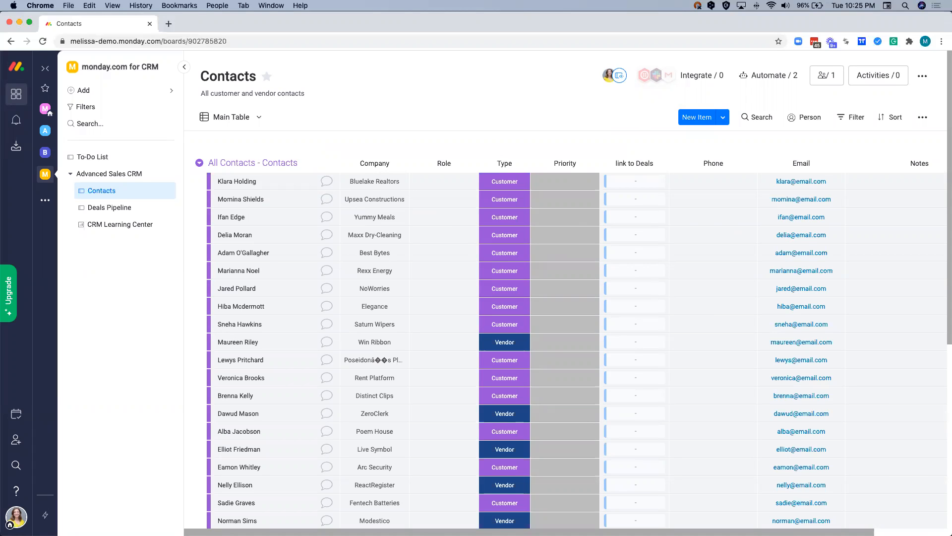
# - Rename the imported All Contacts - Contacts group to Customers and change its color to dark blue
pyautogui.click(247, 165)
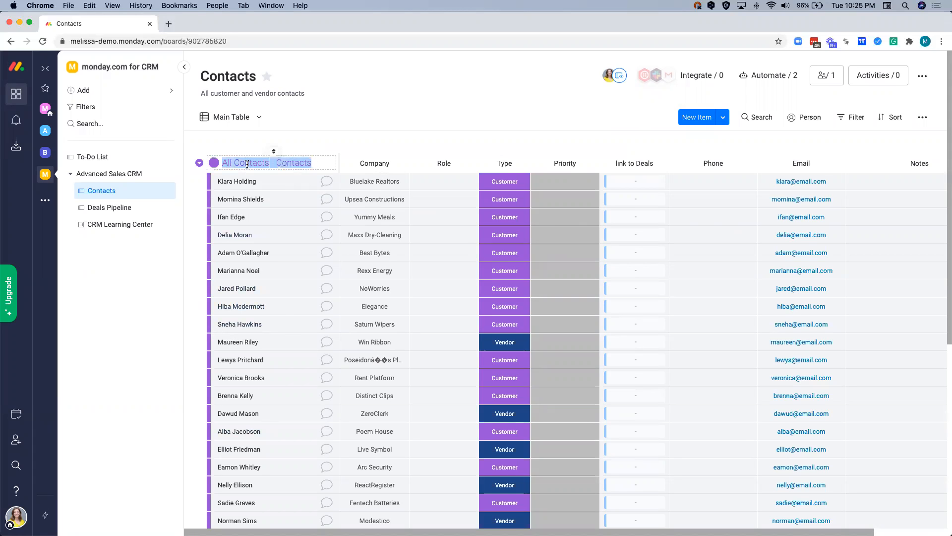
pyautogui.write('Customers')
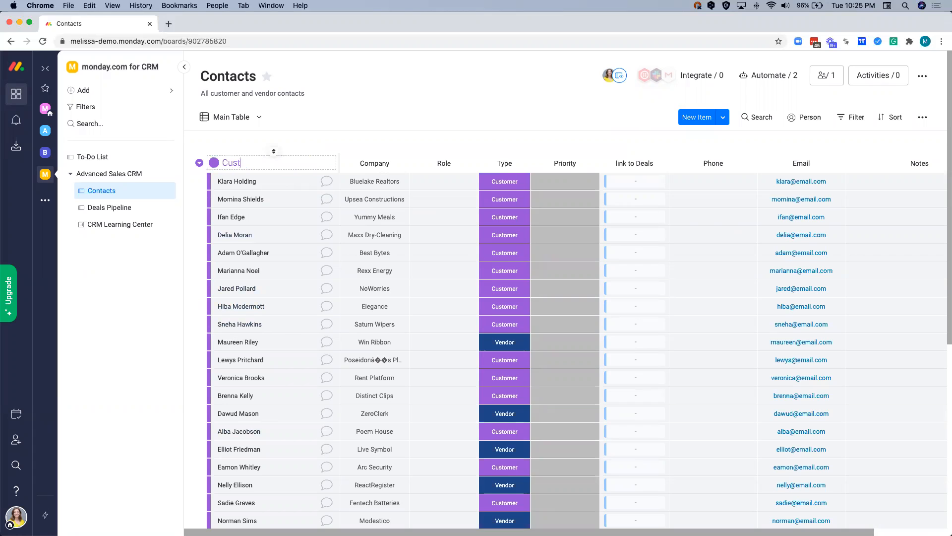
pyautogui.click(215, 163)
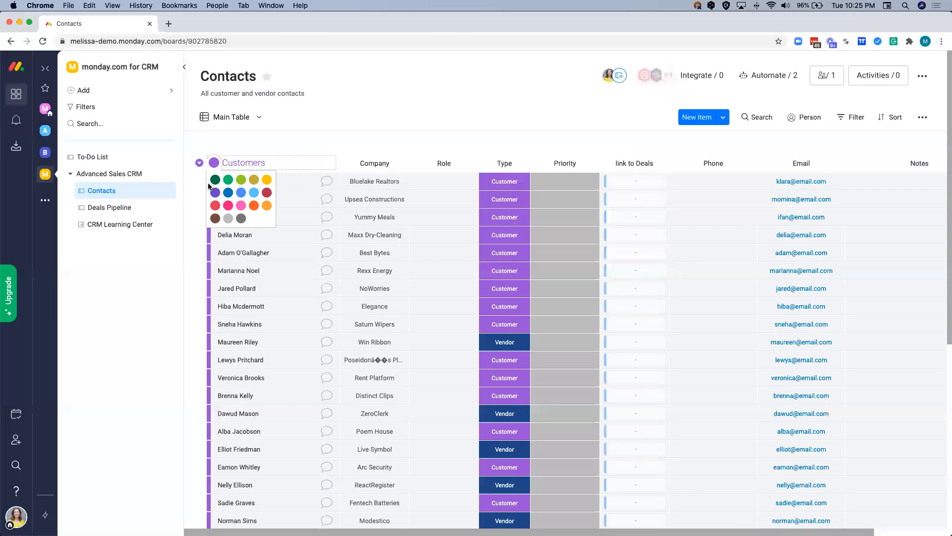
pyautogui.click(227, 194)
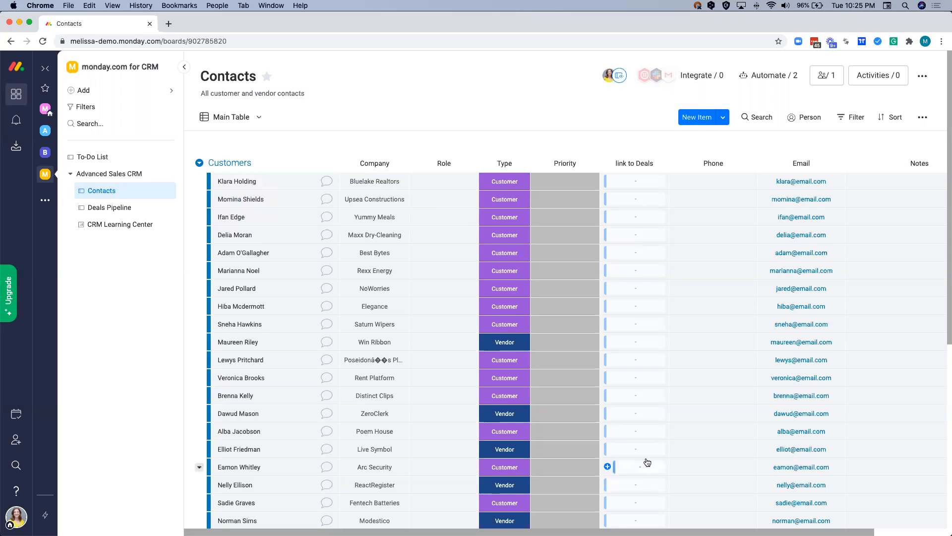
# - Filter the Contacts board to show only items whose Type is Vendor
pyautogui.click(849, 118)
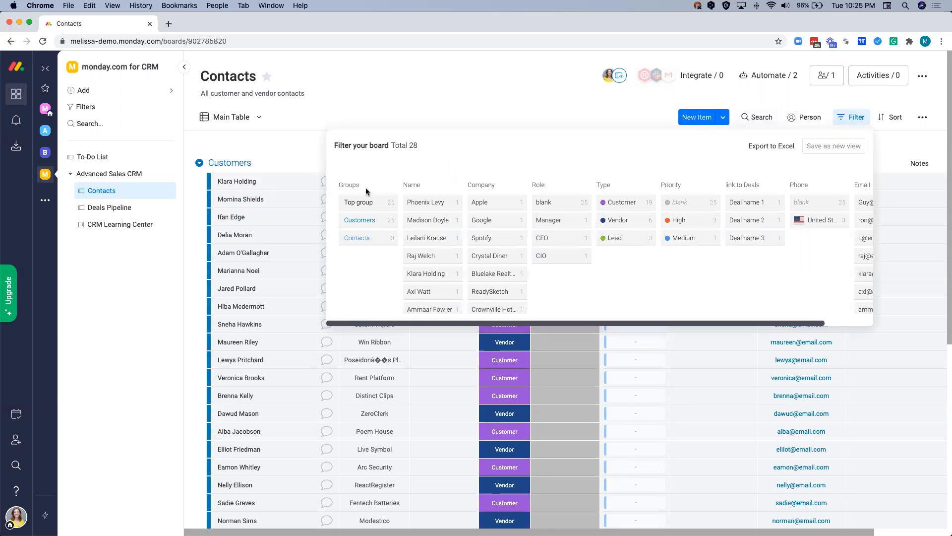
pyautogui.hscroll(2, 484, 182)
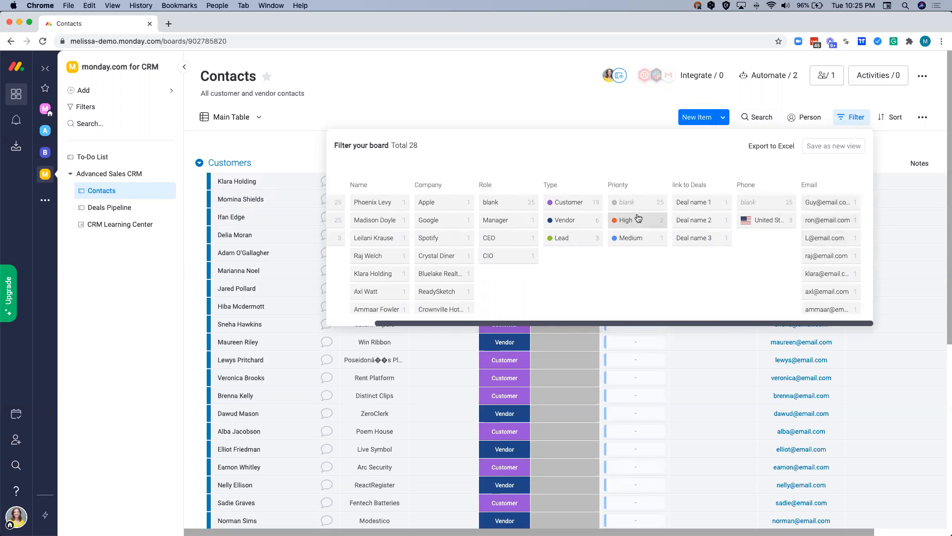
pyautogui.hscroll(-2, 634, 219)
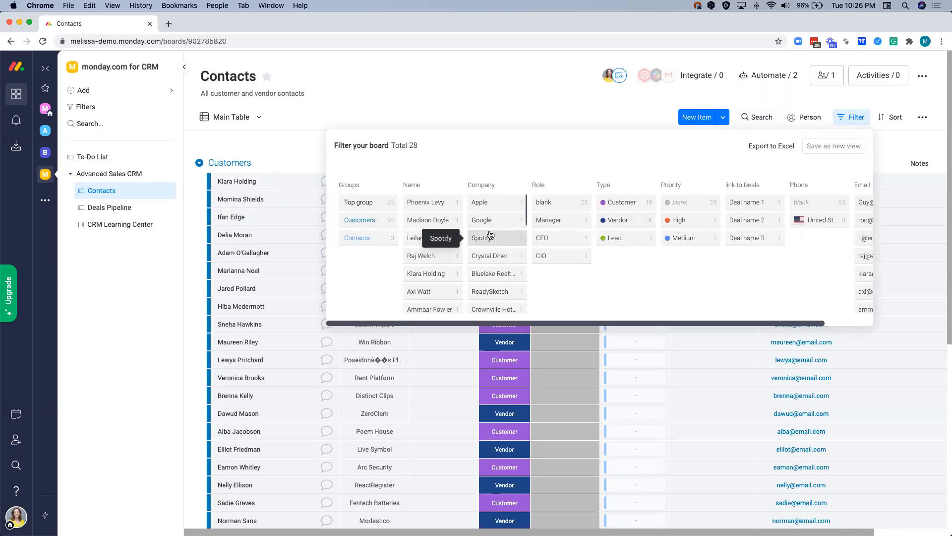
pyautogui.click(624, 221)
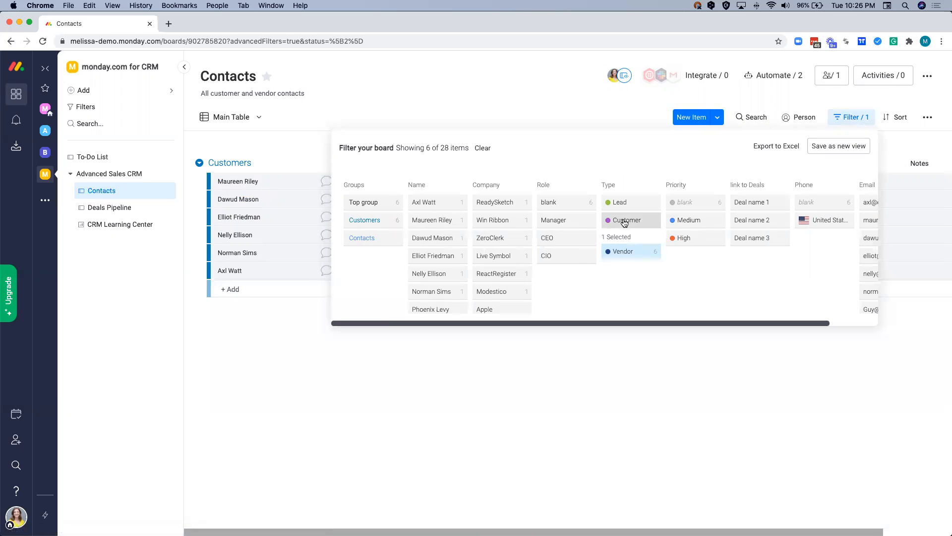
pyautogui.click(309, 343)
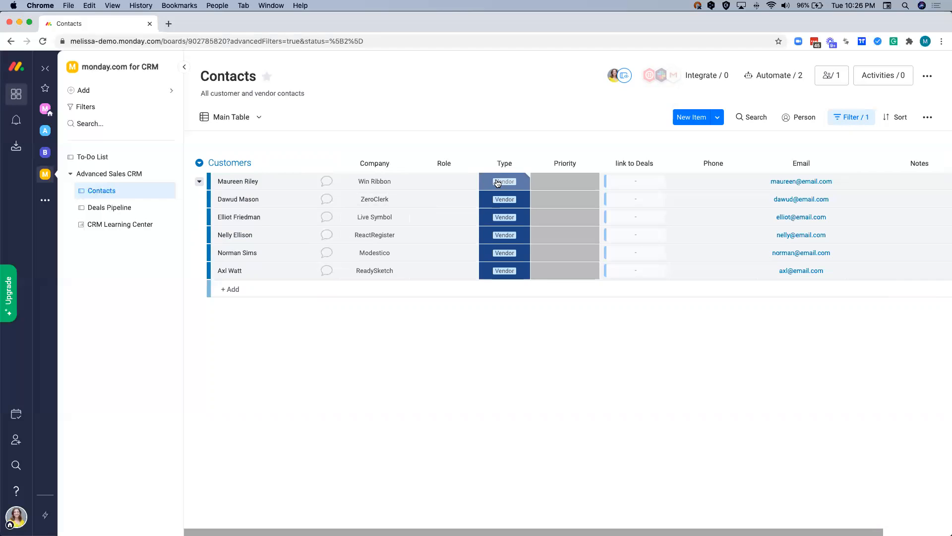
# - Select all the filtered vendor items and move them to a newly created group named Vendors
pyautogui.click(215, 182)
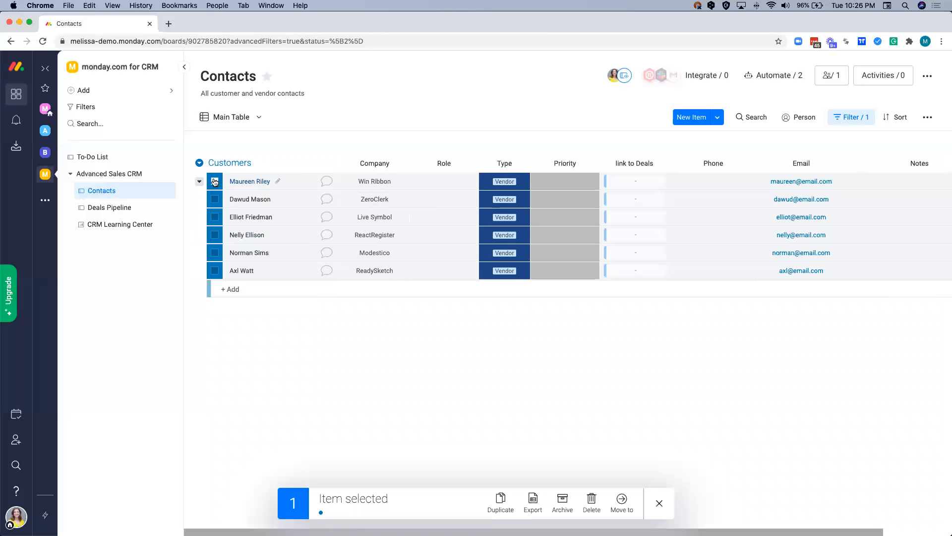
pyautogui.click(215, 199)
pyautogui.click(214, 218)
pyautogui.click(215, 235)
pyautogui.click(215, 253)
pyautogui.click(214, 272)
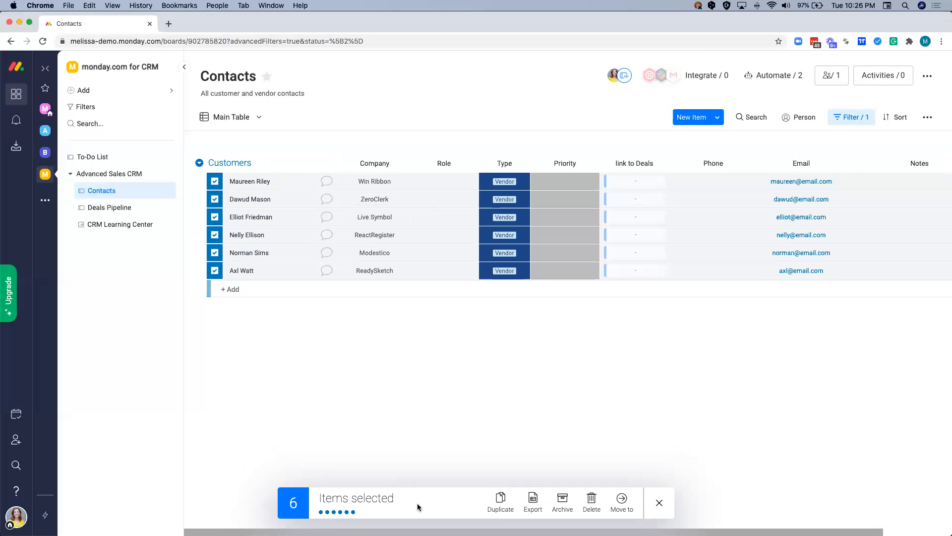
pyautogui.click(623, 499)
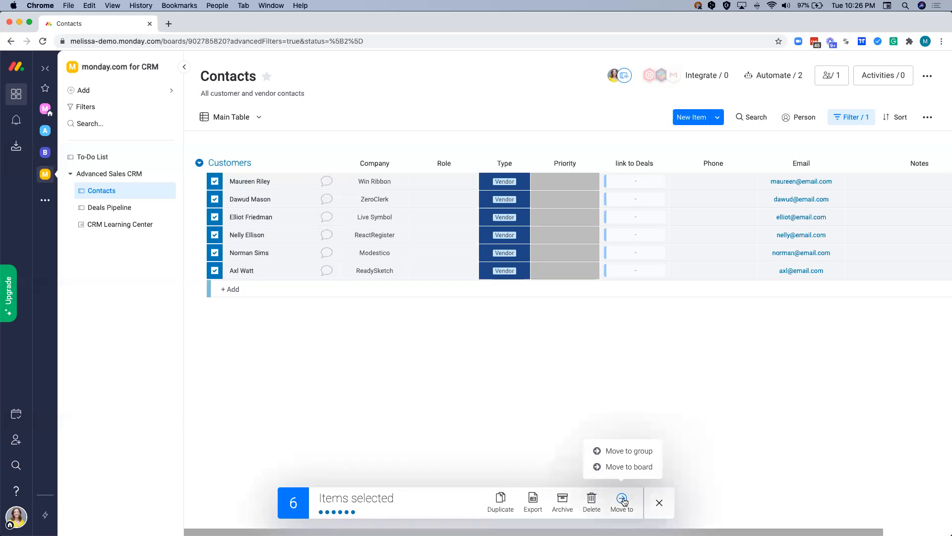
pyautogui.click(624, 452)
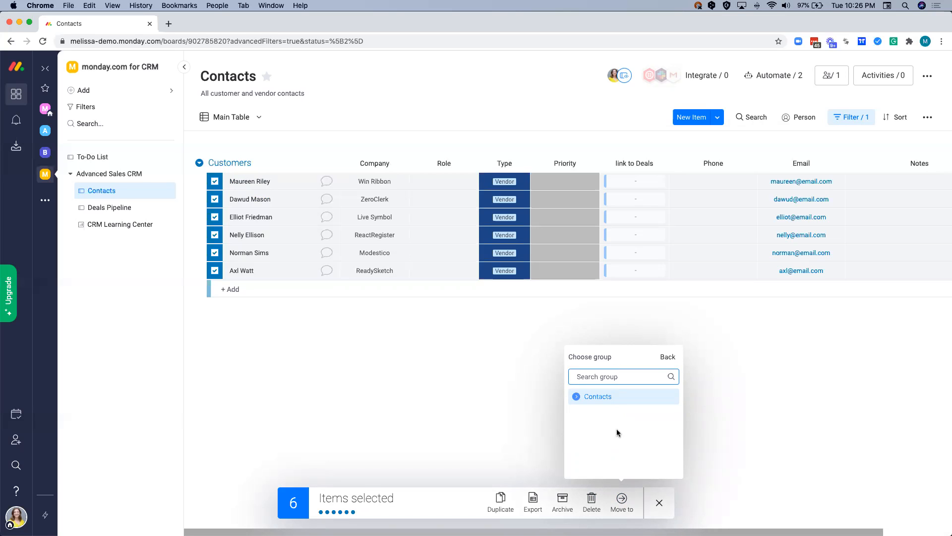
pyautogui.write('Vendors')
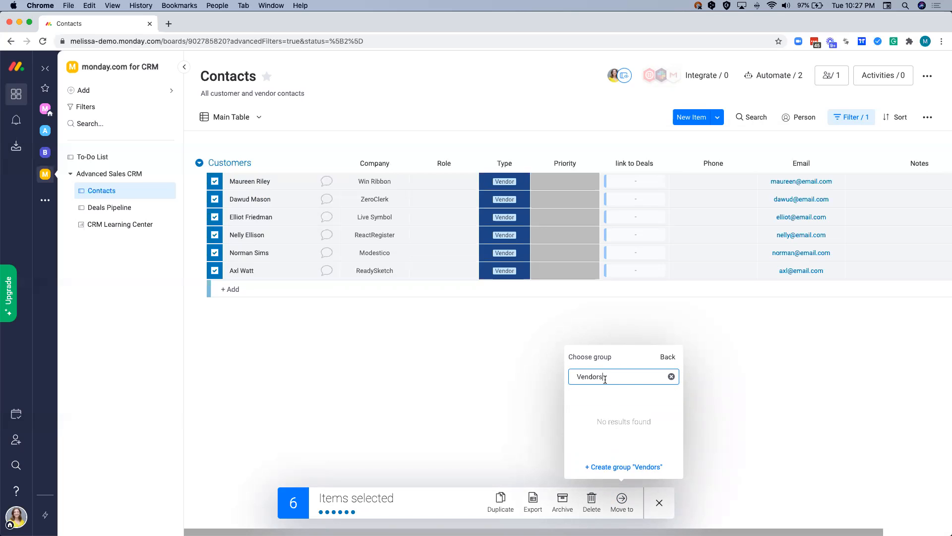
pyautogui.click(611, 468)
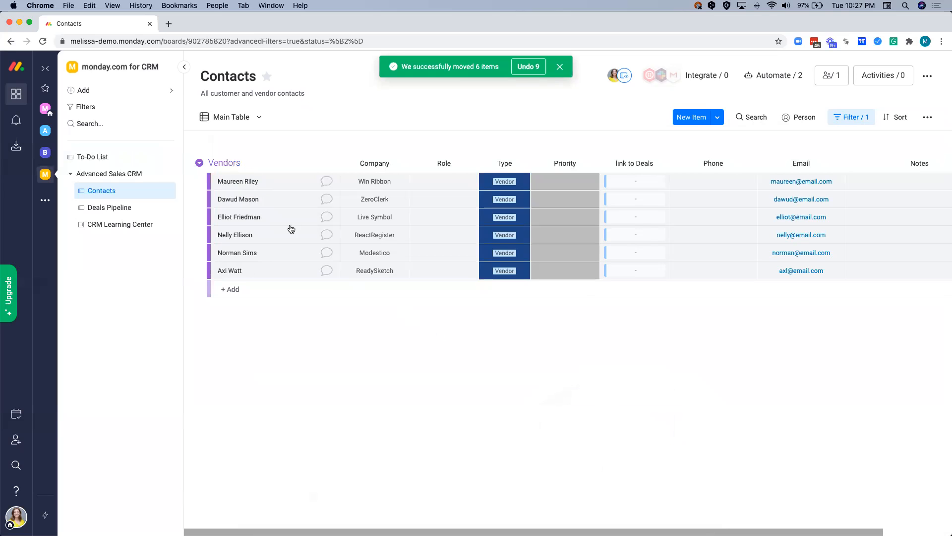
# - Change the Vendors group's color to pink
pyautogui.click(235, 163)
pyautogui.click(214, 162)
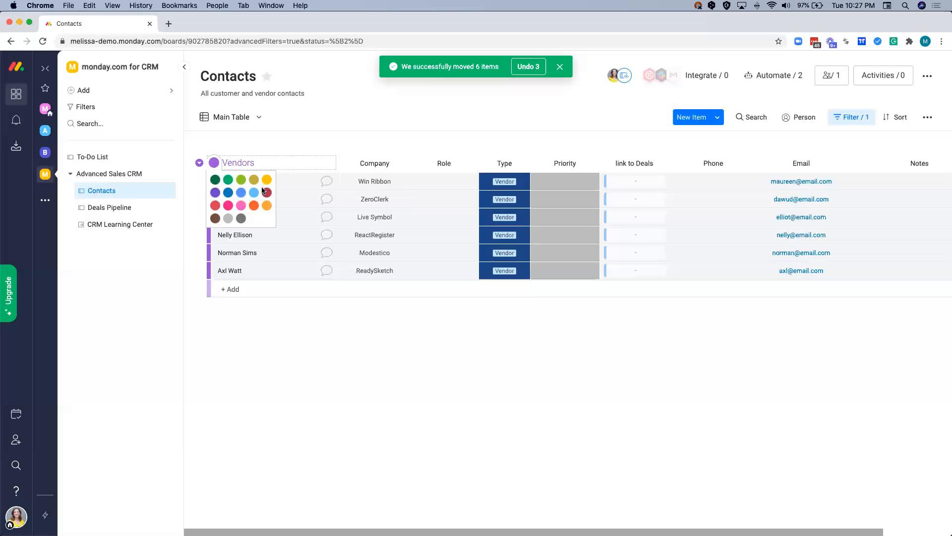
pyautogui.click(228, 205)
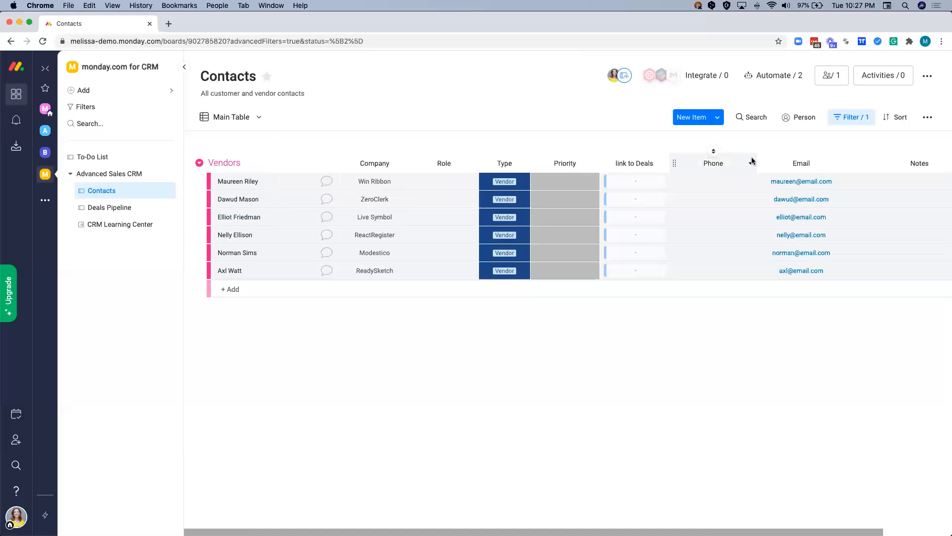
# - Clear the board's Vendor filter and look over the separate Vendors and Customers groups
pyautogui.click(847, 121)
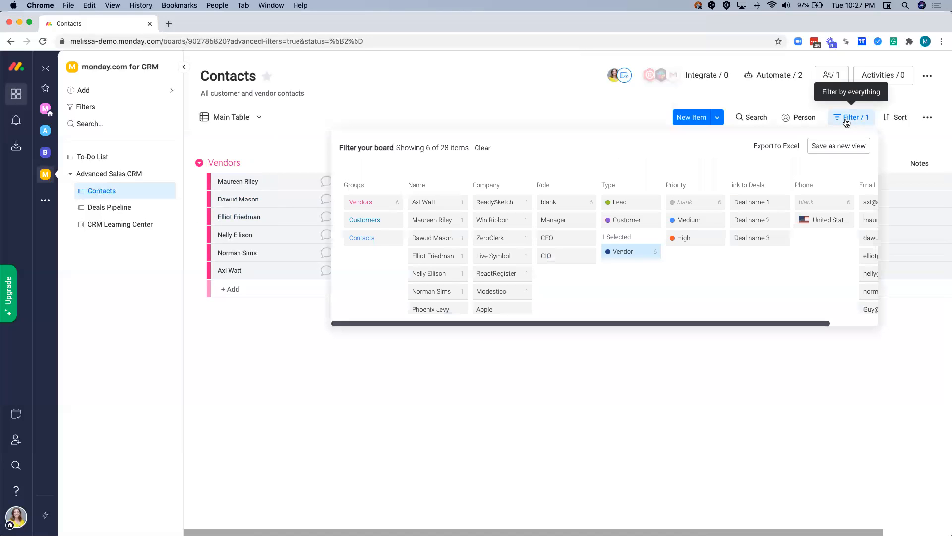
pyautogui.click(479, 149)
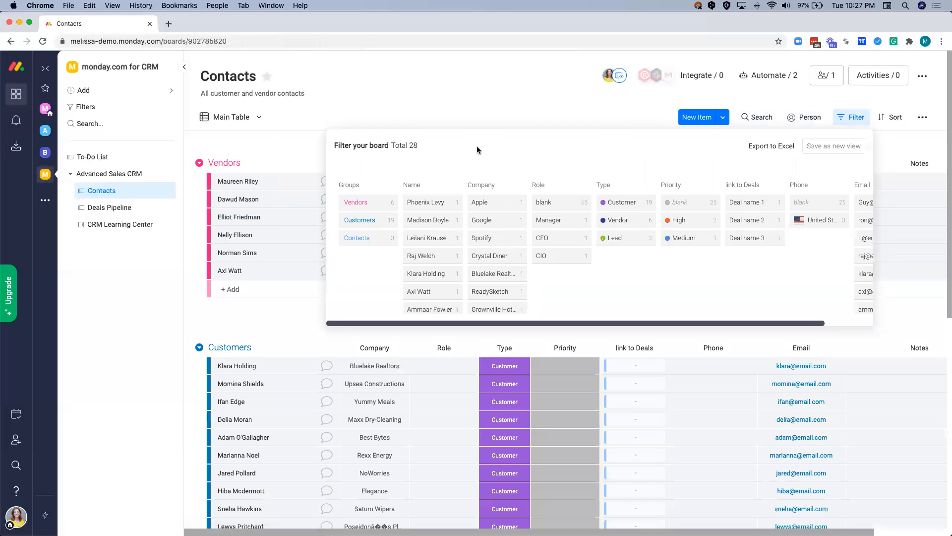
pyautogui.click(287, 143)
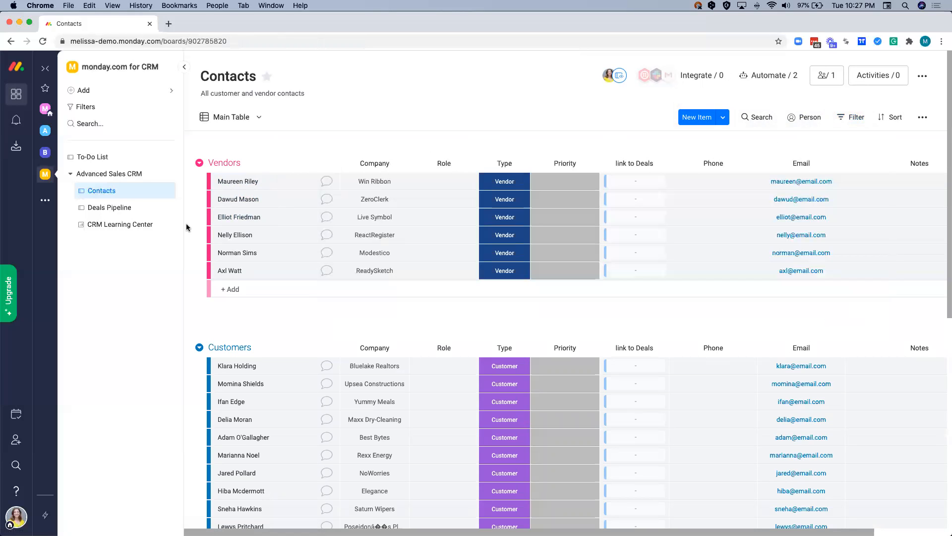
pyautogui.scroll(-2, 191, 323)
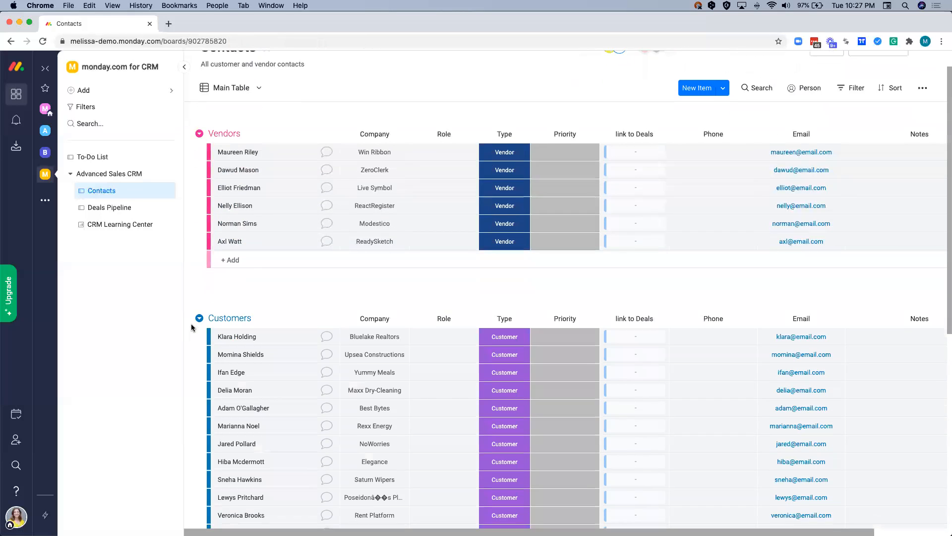
pyautogui.scroll(1, 191, 327)
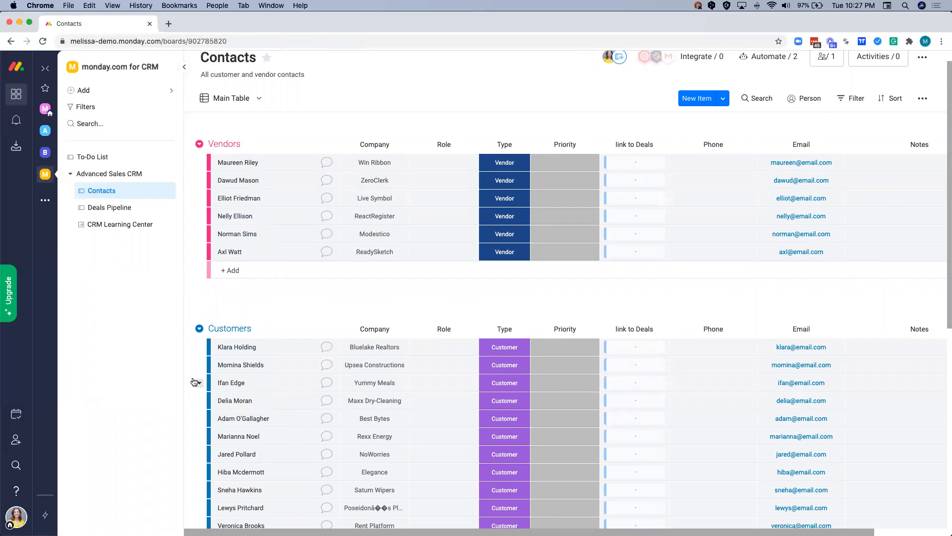
pyautogui.scroll(-1, 194, 382)
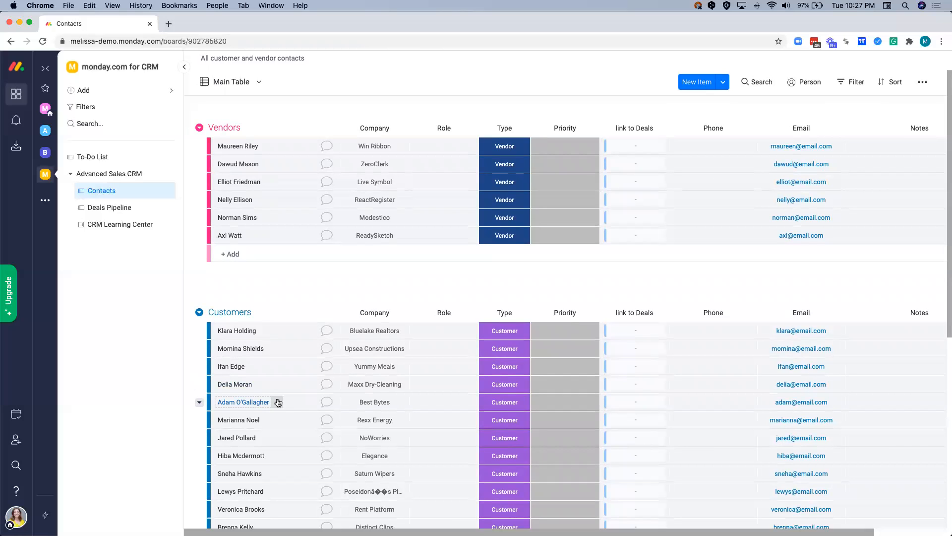
# - In the Deals Pipeline board, assign Salesperson 2, Salesperson 1 and Salesperson 3 as owners of Deal name 1, 2 and 3 respectively
pyautogui.click(130, 210)
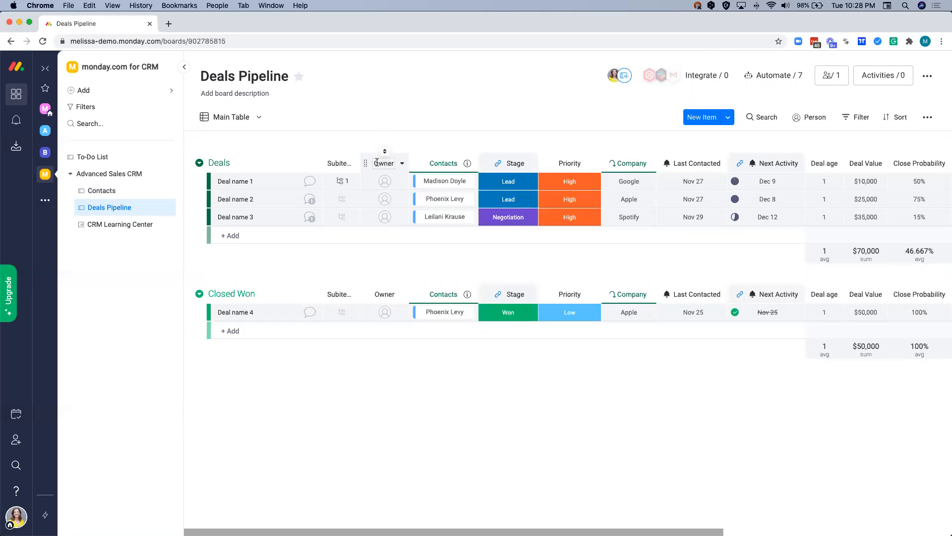
pyautogui.click(374, 182)
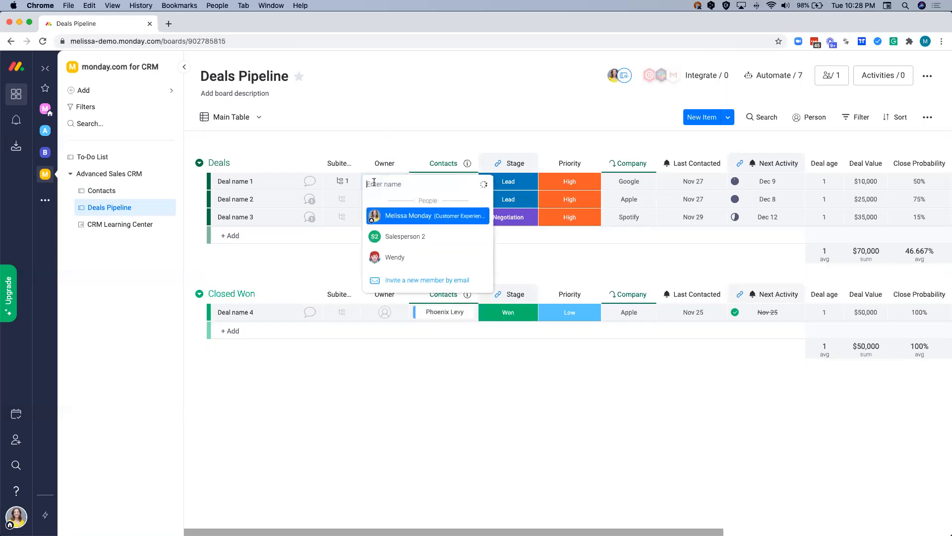
pyautogui.write('sal')
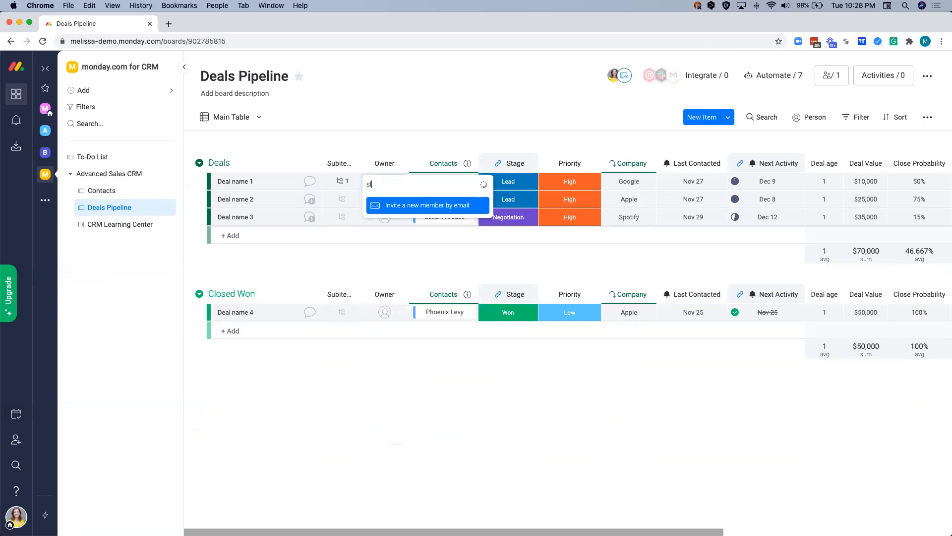
pyautogui.click(394, 213)
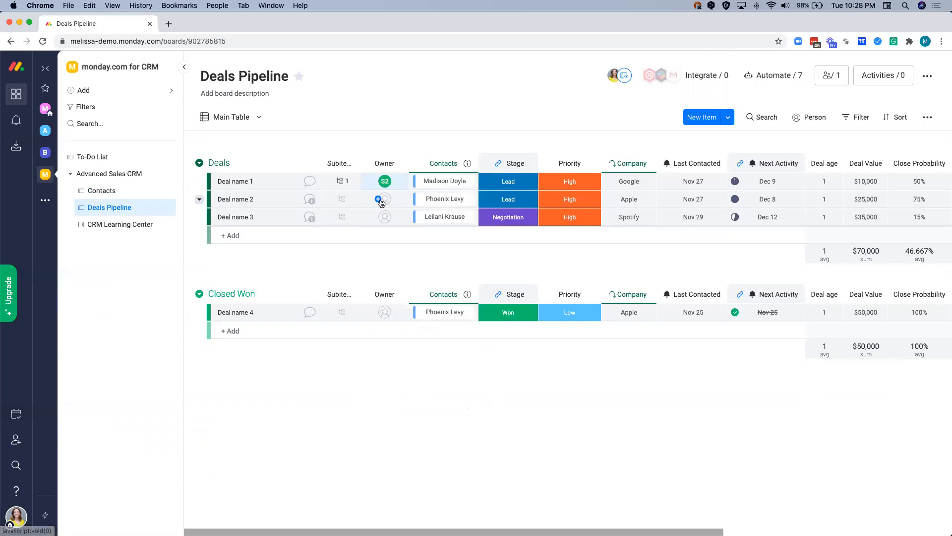
pyautogui.click(385, 198)
pyautogui.write('sal')
pyautogui.click(397, 253)
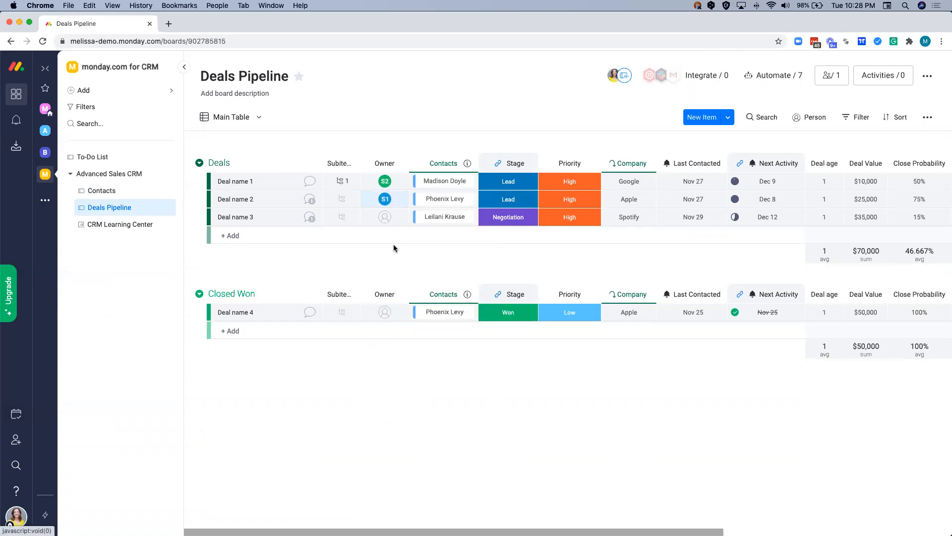
pyautogui.click(386, 218)
pyautogui.write('sale')
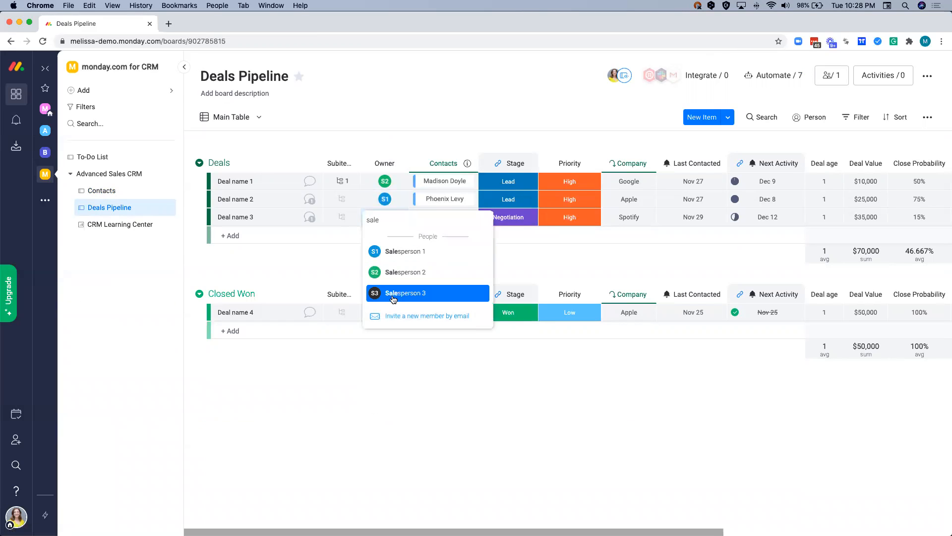
pyautogui.click(394, 293)
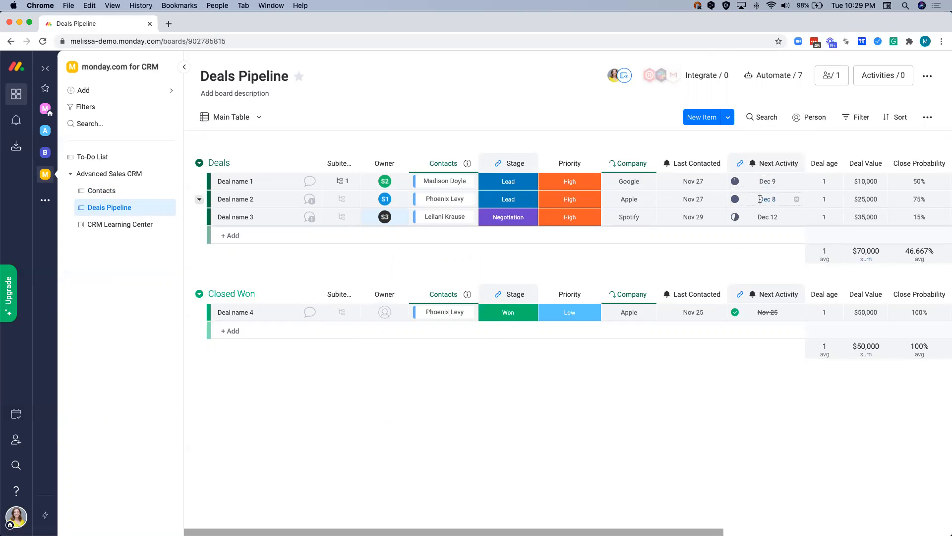
# - Set Deal name 1's Next Activity date to December 10, 2020 and check its deadline indicator
pyautogui.click(765, 184)
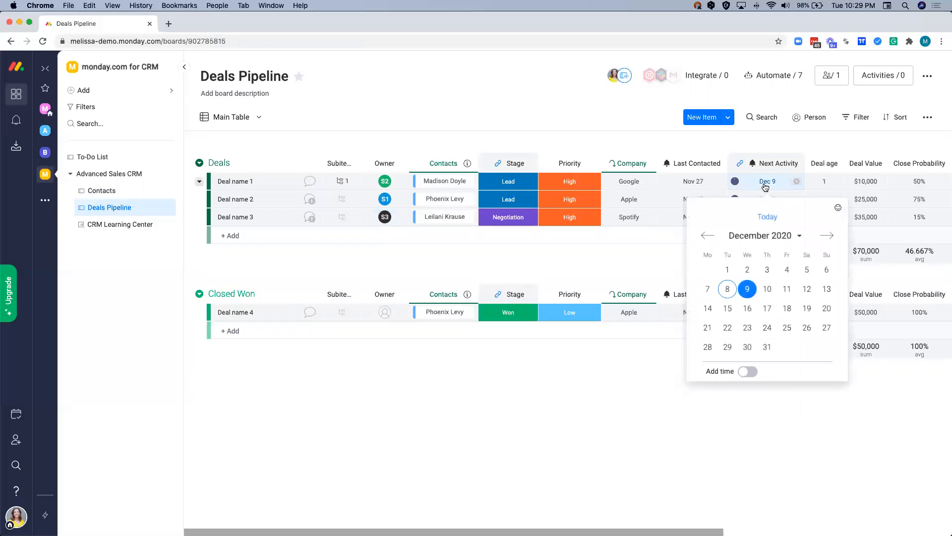
pyautogui.click(768, 289)
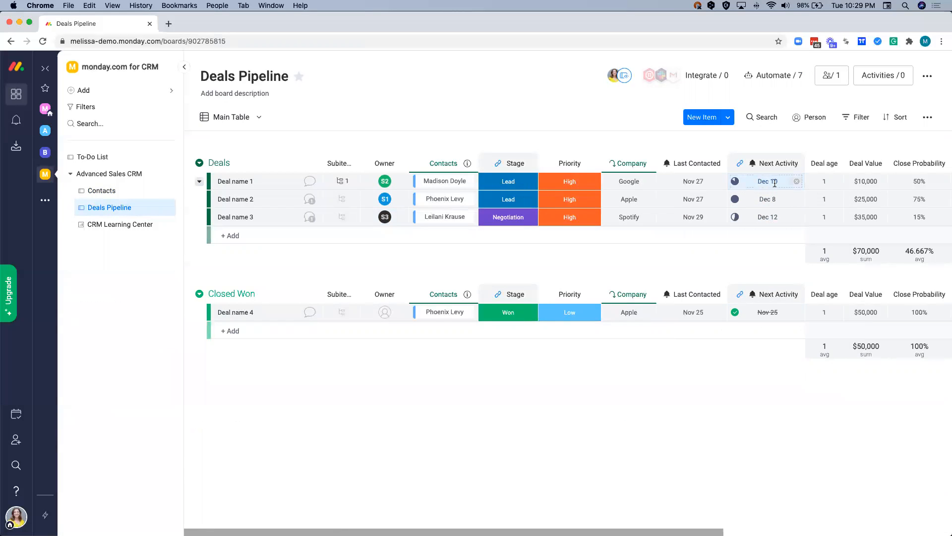
pyautogui.moveTo(734, 181)
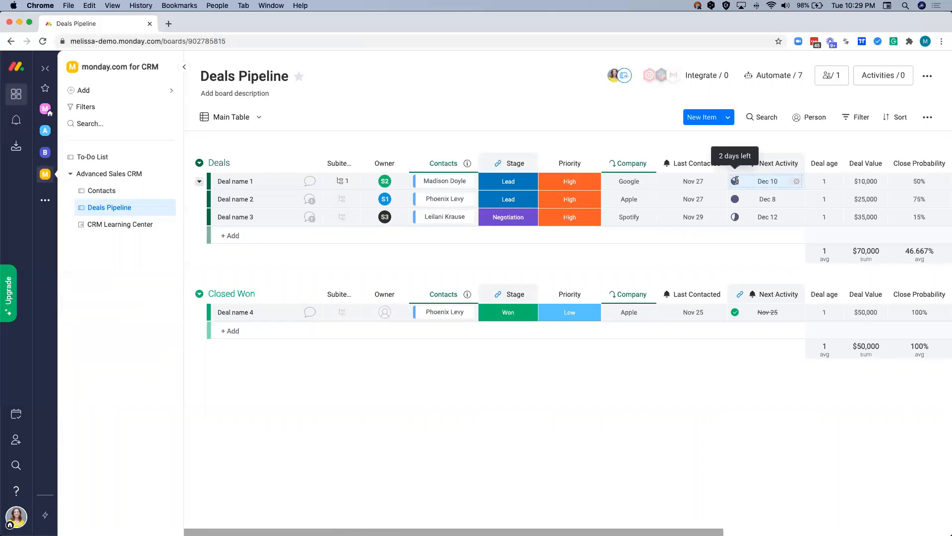
pyautogui.moveTo(734, 199)
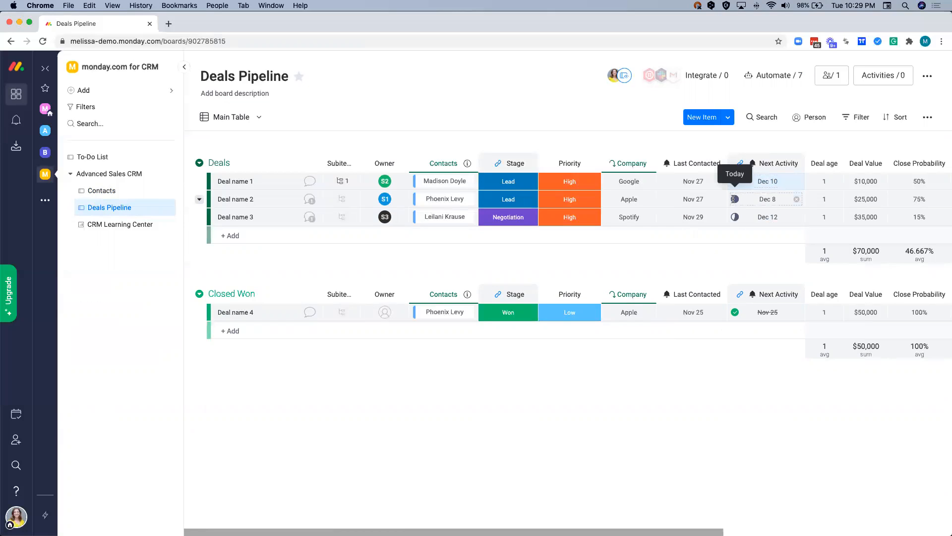
# - Set Deal name 1's Next Activity date to December 7, 2020 and check its deadline indicator
pyautogui.click(752, 182)
pyautogui.click(708, 288)
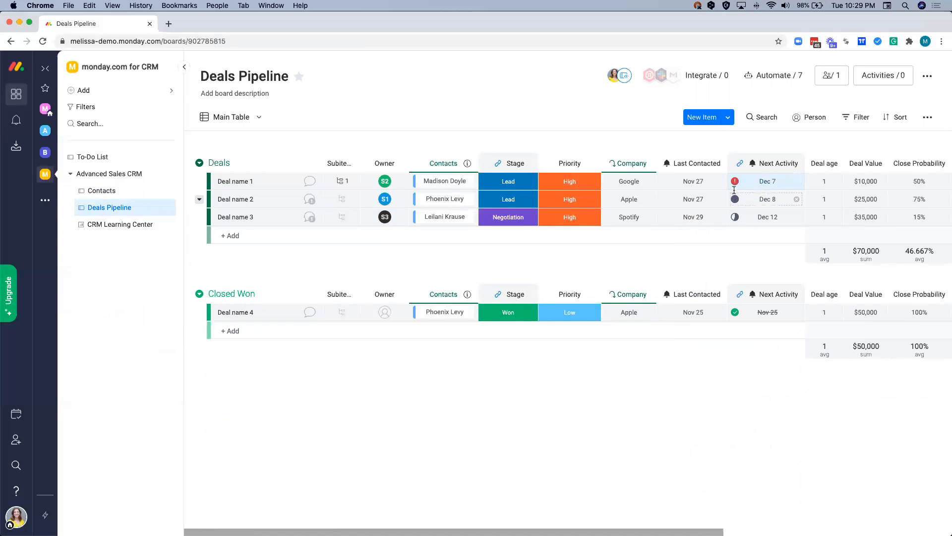
pyautogui.moveTo(735, 181)
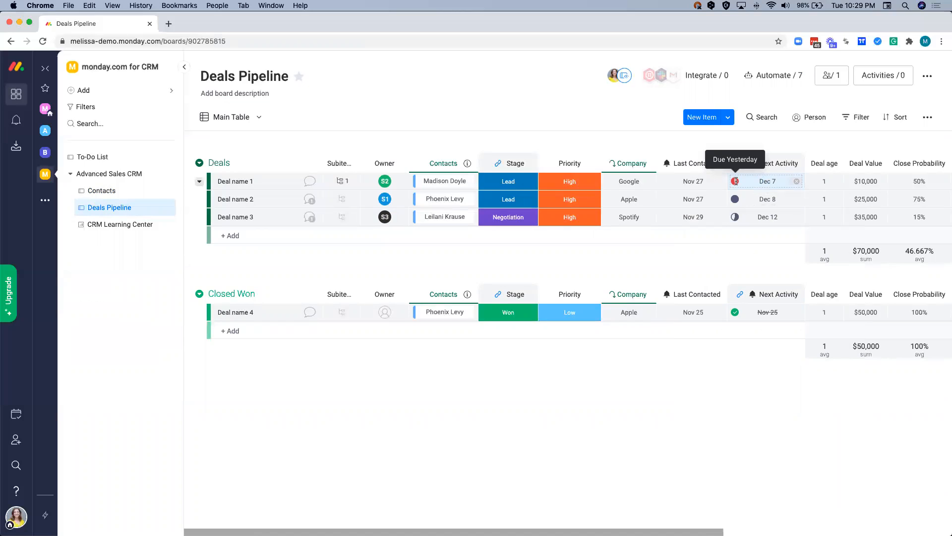
# - Check the deadline indicators of the other deals and move the Next Activity column directly after Stage
pyautogui.moveTo(735, 198)
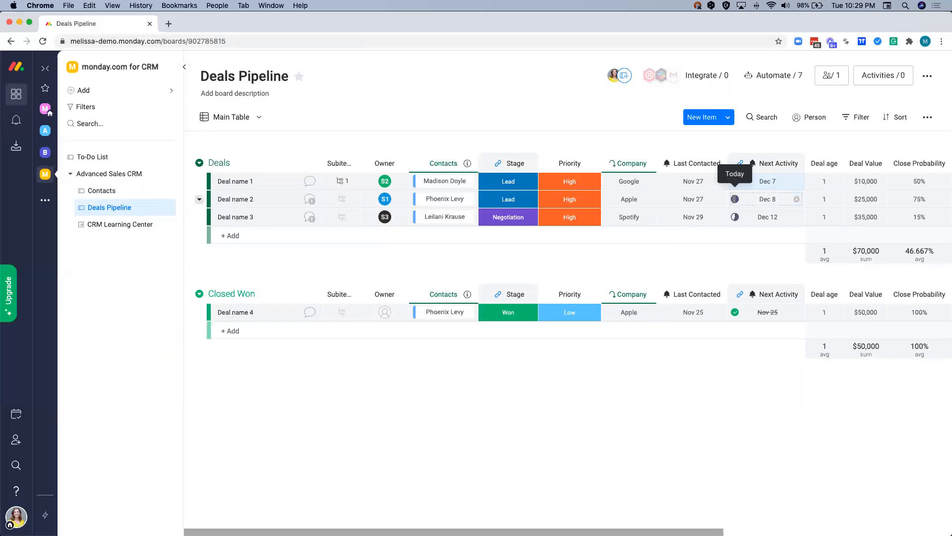
pyautogui.moveTo(735, 217)
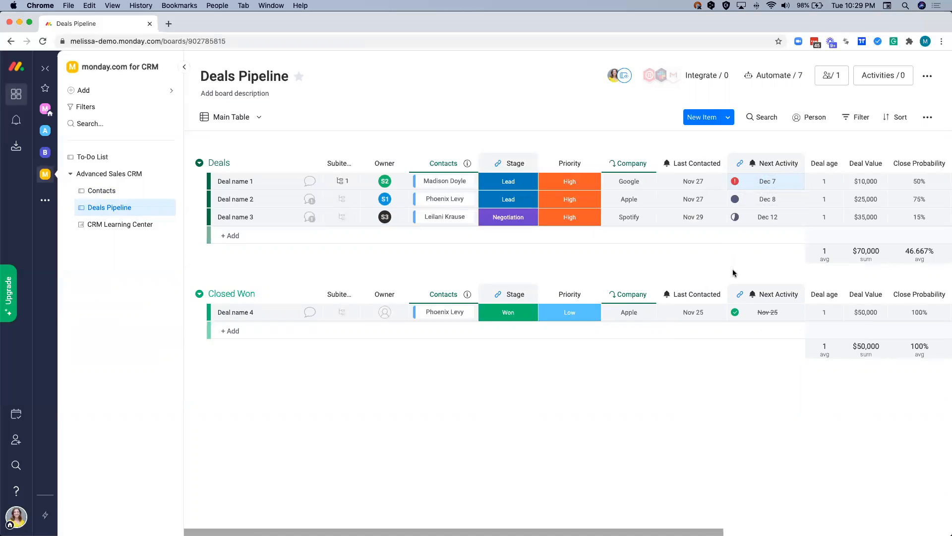
pyautogui.moveTo(734, 313)
pyautogui.moveTo(733, 163); pyautogui.dragTo(538, 154)
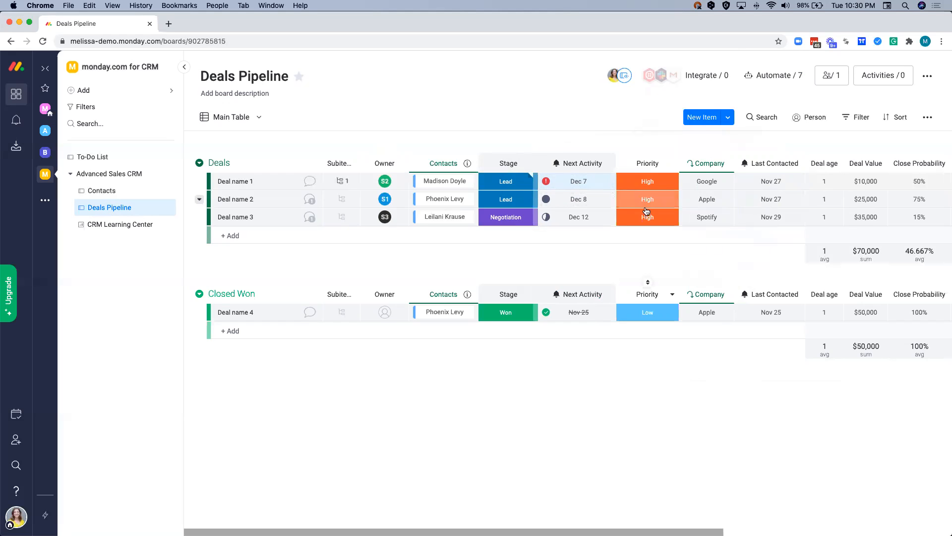
# - Try the Average function and the euro and pound units on the Deal Value summary, ending back on Sum and dollars
pyautogui.hscroll(5, 648, 211)
pyautogui.hscroll(4, 648, 209)
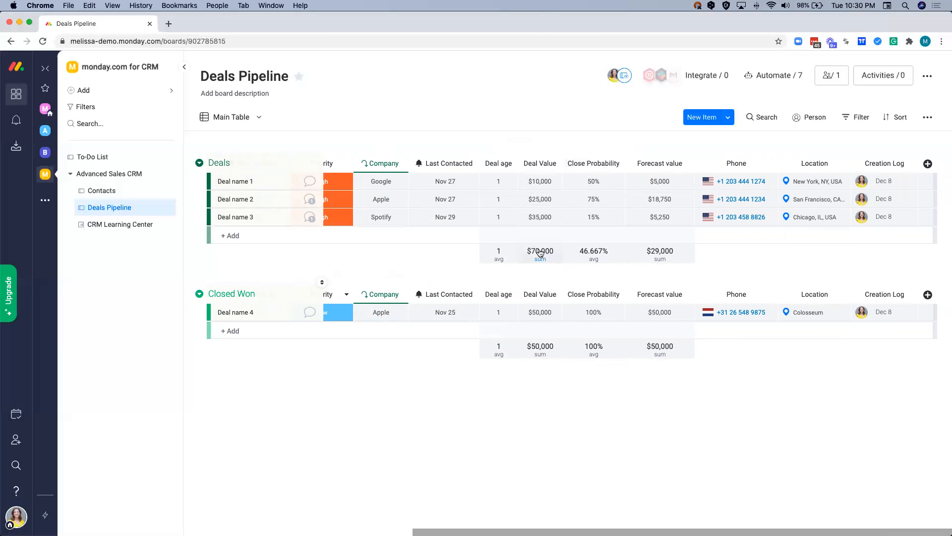
pyautogui.click(540, 252)
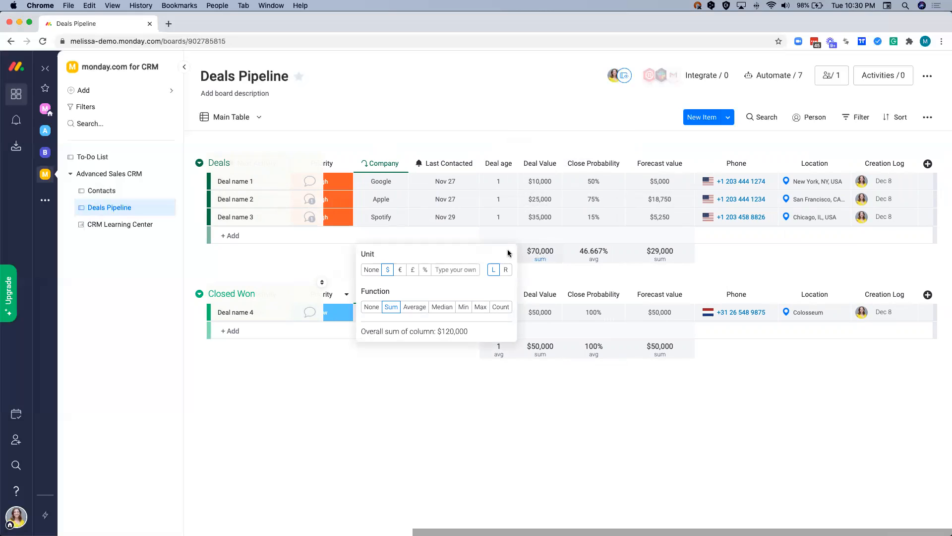
pyautogui.click(415, 308)
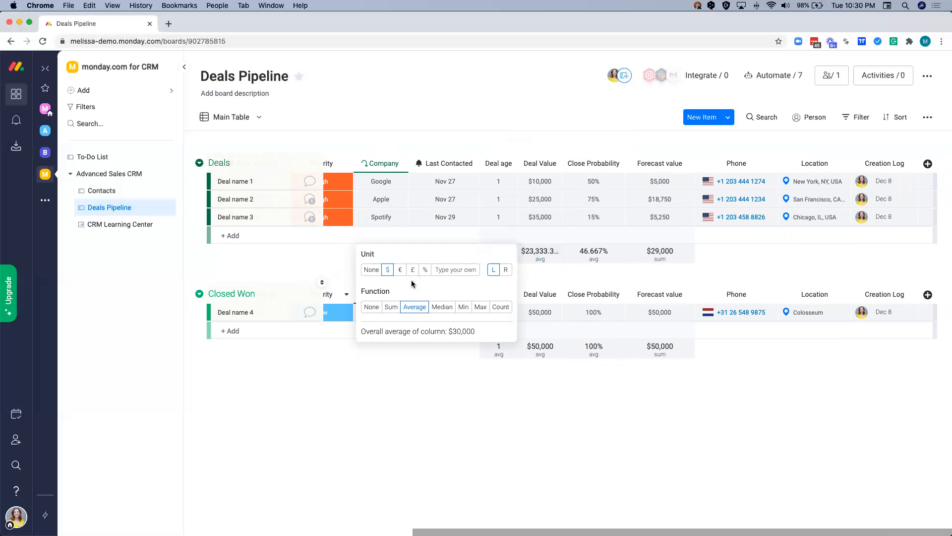
pyautogui.click(391, 308)
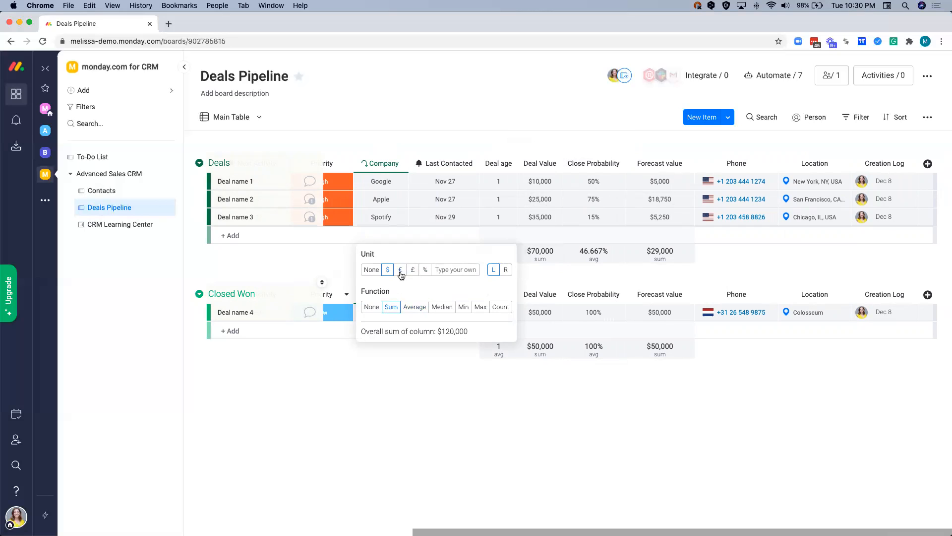
pyautogui.click(401, 274)
pyautogui.click(412, 274)
pyautogui.click(389, 272)
# - View the Forecast value column's formula and move the Company column between Contacts and Stage
pyautogui.click(655, 185)
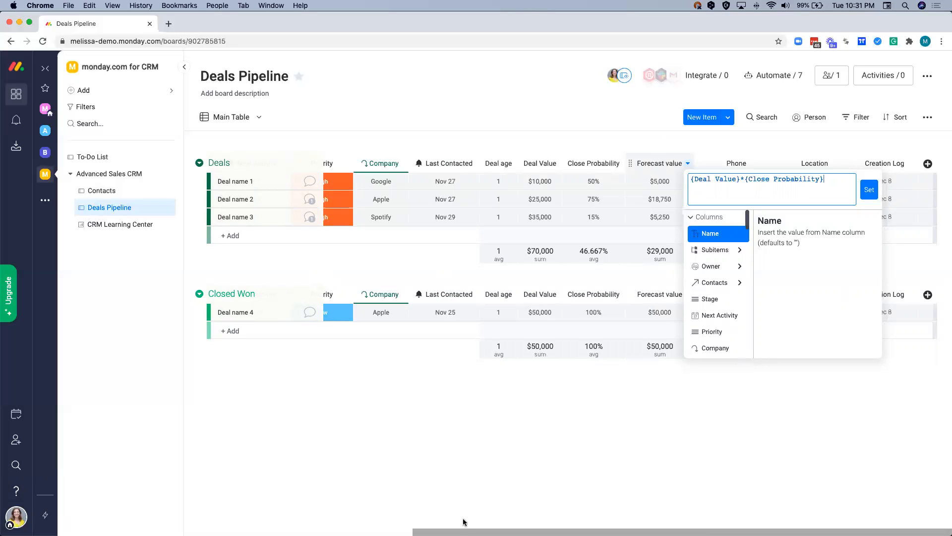
pyautogui.hscroll(-5, 420, 395)
pyautogui.hscroll(-2, 420, 396)
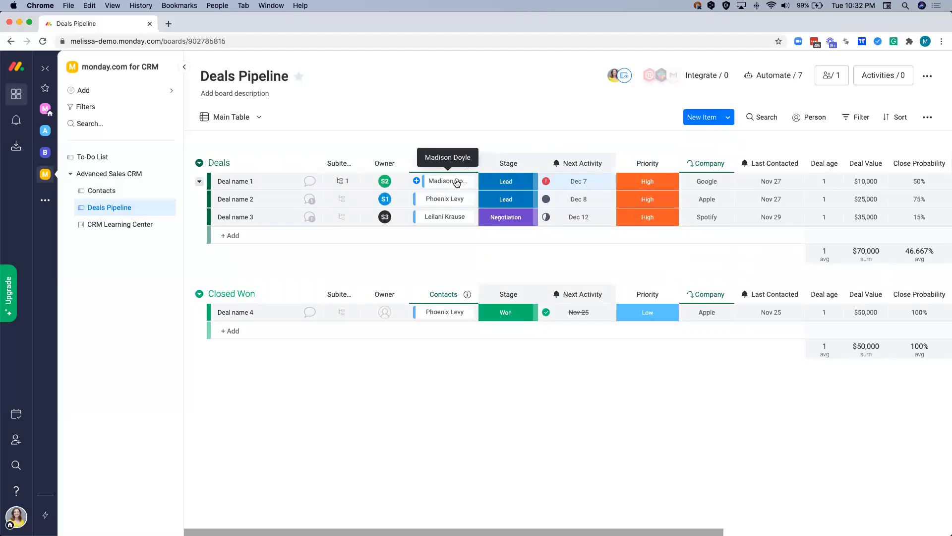
pyautogui.moveTo(710, 163); pyautogui.dragTo(481, 159)
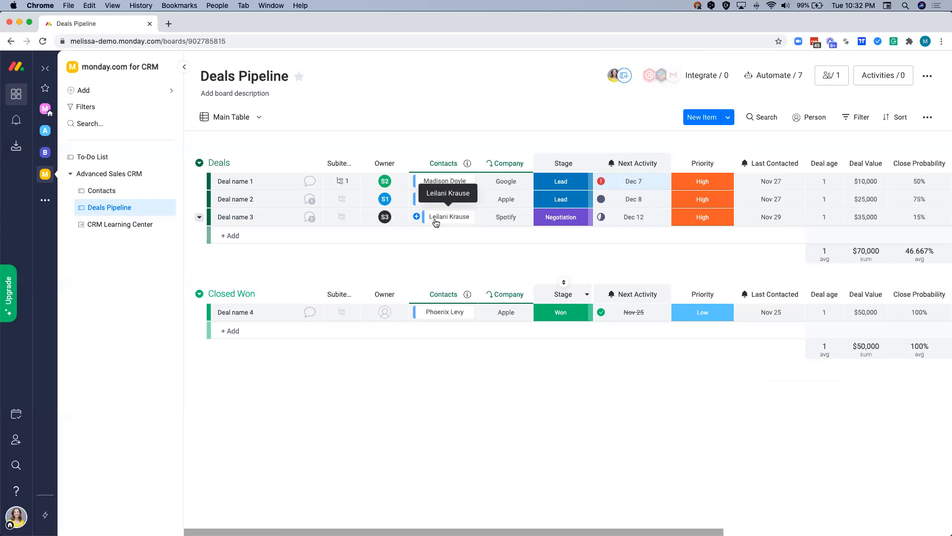
# - Open Deal name 3's item card and hide its Deal Value, Close Probability, Last Contacted and Next Activity fields
pyautogui.click(310, 218)
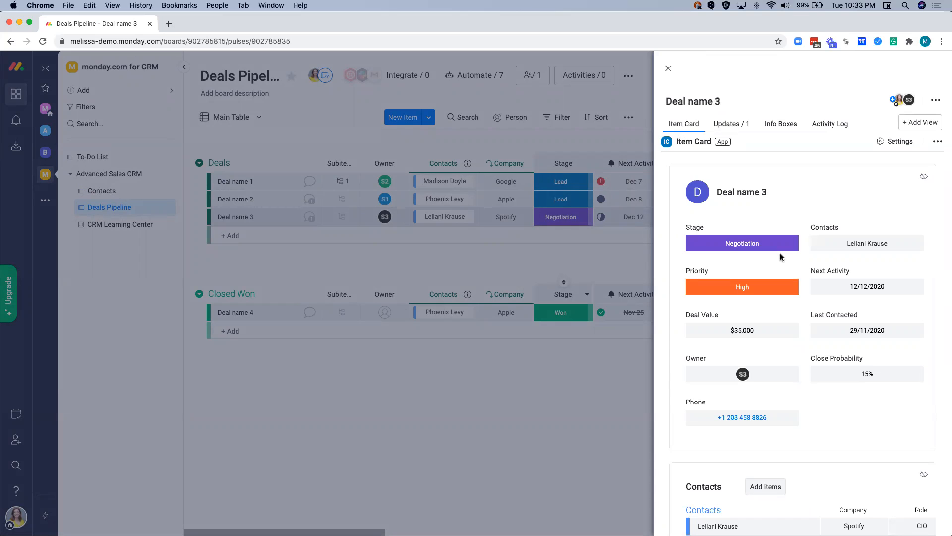
pyautogui.click(927, 179)
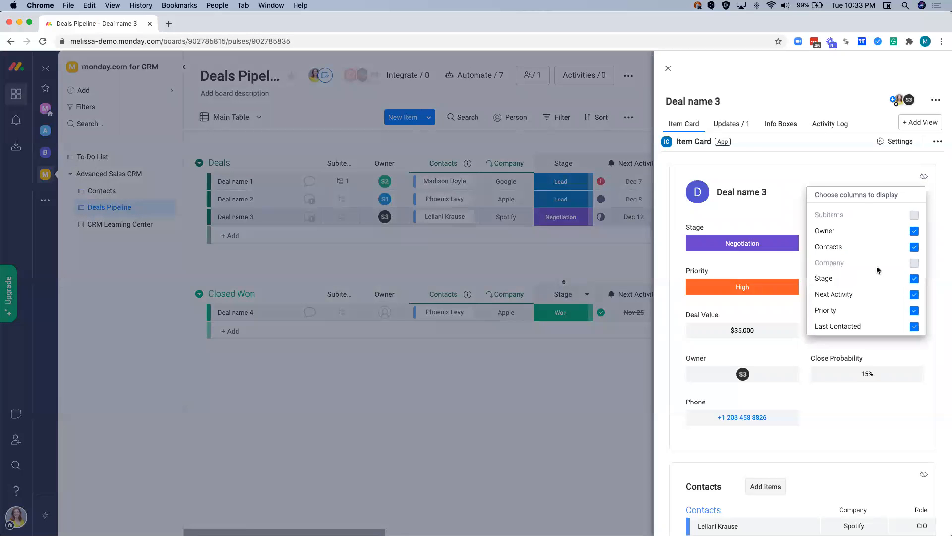
pyautogui.scroll(-3, 895, 275)
pyautogui.click(914, 261)
pyautogui.click(914, 244)
pyautogui.click(914, 213)
pyautogui.scroll(3, 887, 224)
pyautogui.scroll(2, 890, 233)
pyautogui.click(914, 272)
pyautogui.click(874, 174)
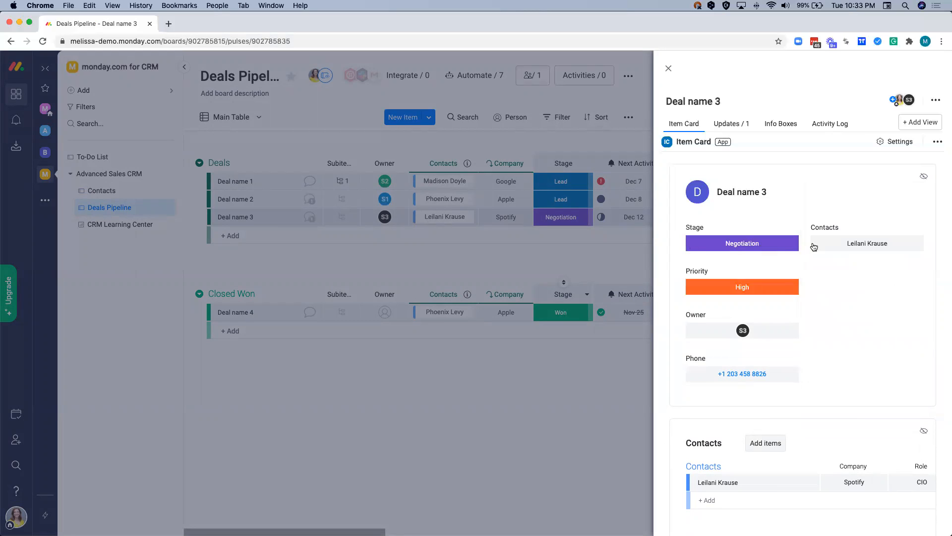
# - Move Priority above Stage in Deal name 3's item card, look through the linked contact's details and close the card
pyautogui.moveTo(687, 271); pyautogui.dragTo(686, 228)
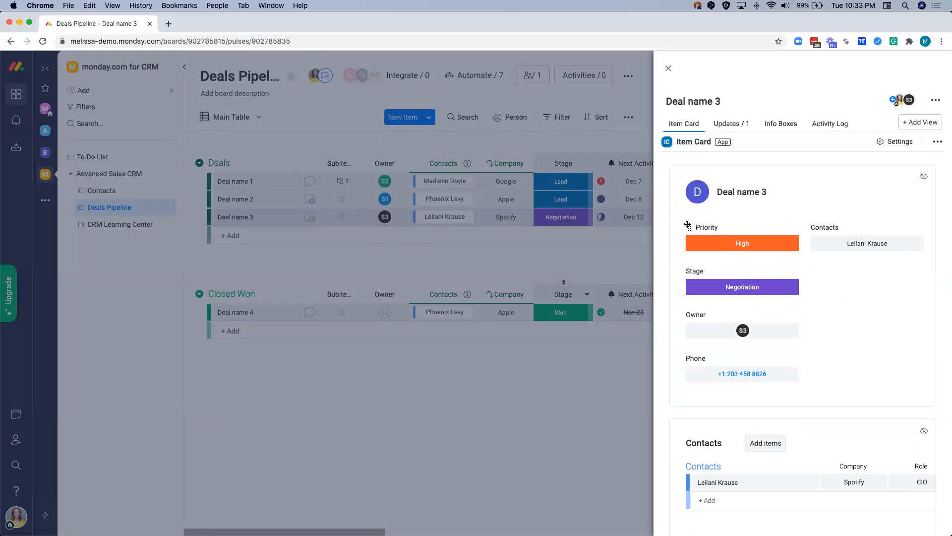
pyautogui.scroll(-1, 688, 225)
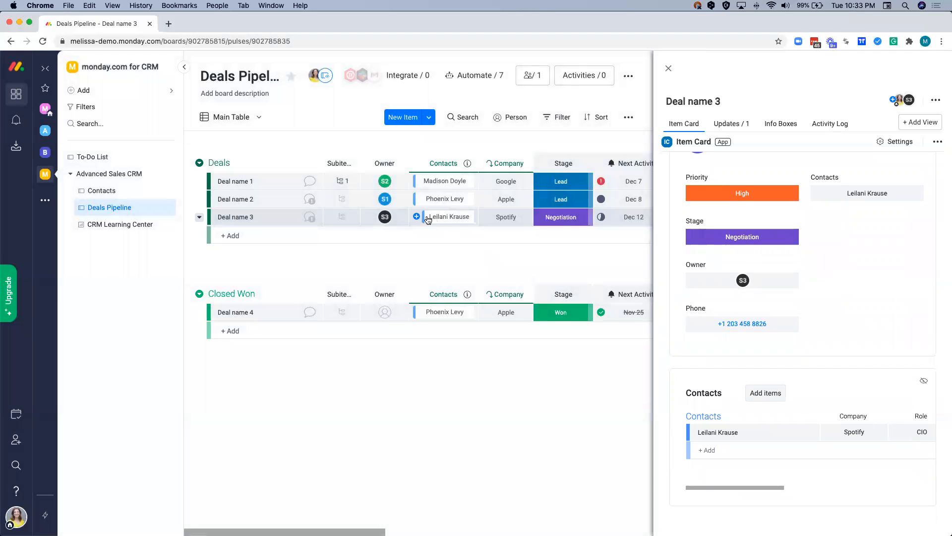
pyautogui.hscroll(3, 715, 450)
pyautogui.hscroll(5, 715, 449)
pyautogui.hscroll(-5, 715, 449)
pyautogui.hscroll(-2, 715, 450)
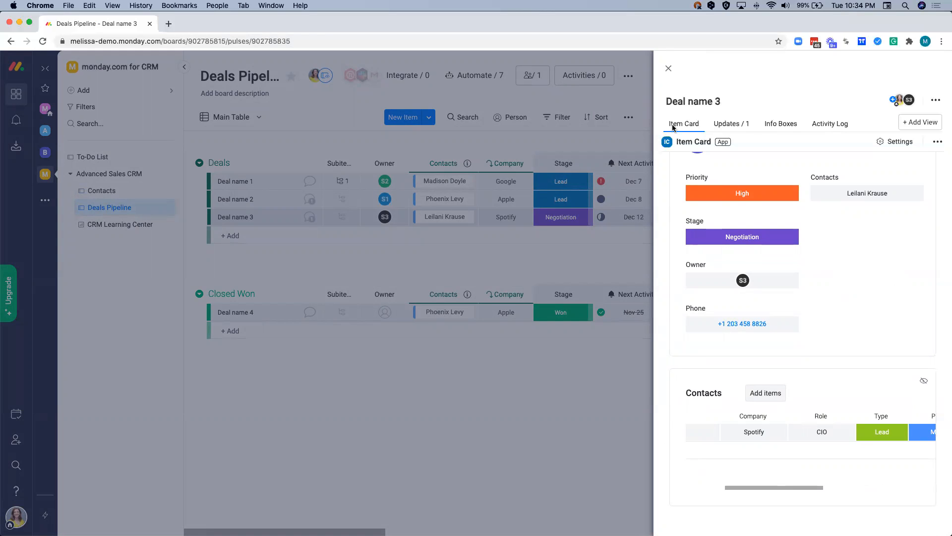
pyautogui.click(668, 68)
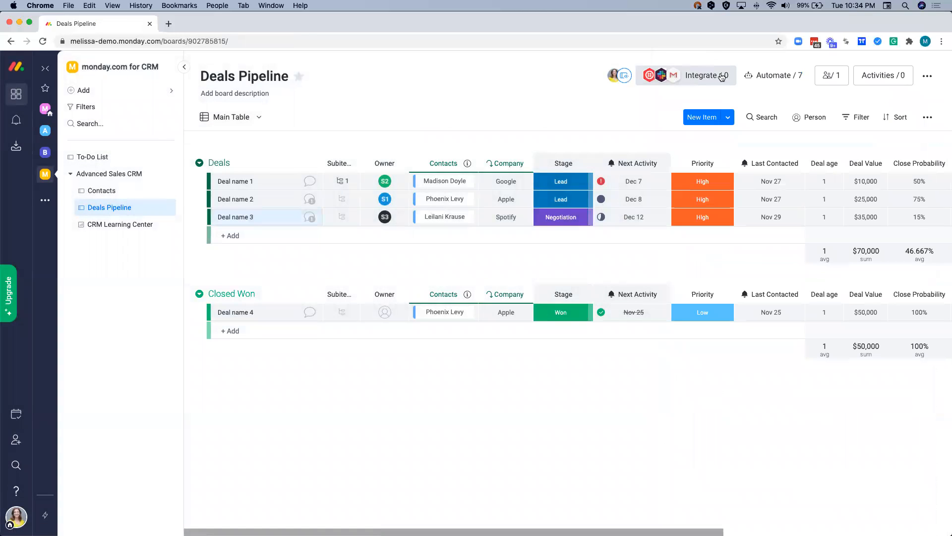
# - Open the board's automations and browse the Basic and Featured recipes in the Automations Center
pyautogui.click(758, 75)
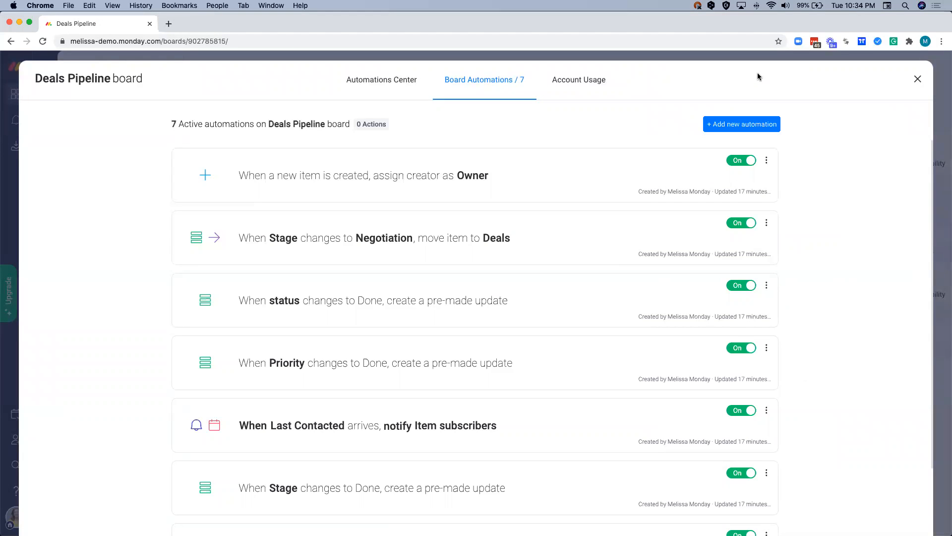
pyautogui.click(377, 85)
pyautogui.scroll(-1, 204, 372)
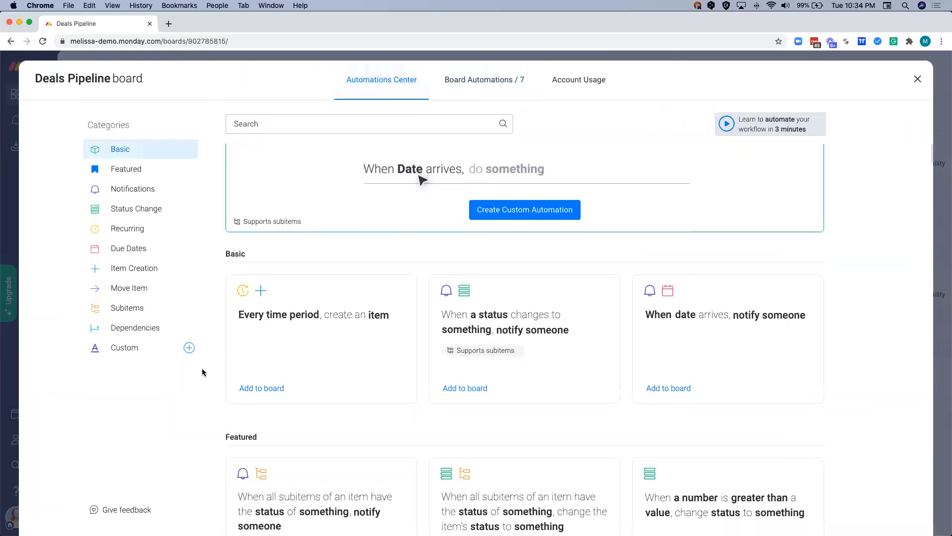
pyautogui.scroll(-1, 203, 372)
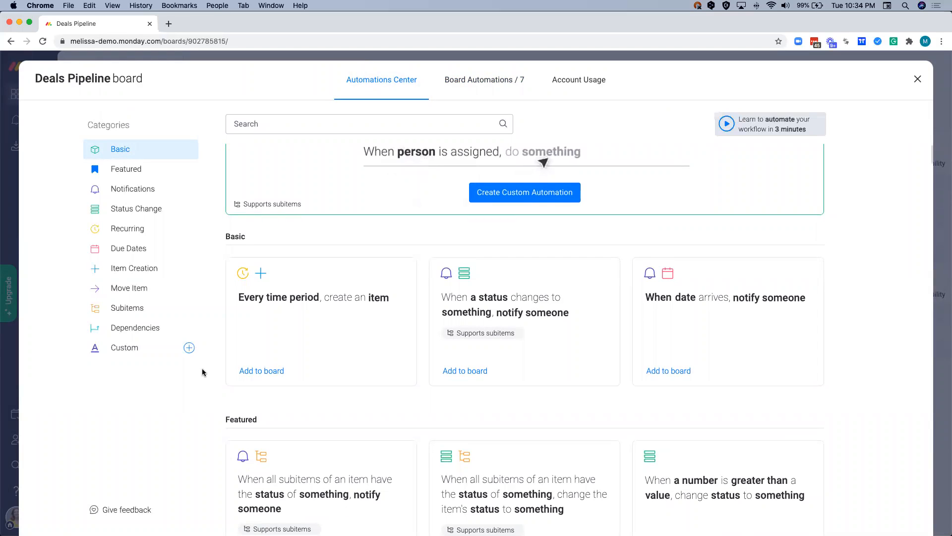
pyautogui.scroll(-1, 203, 372)
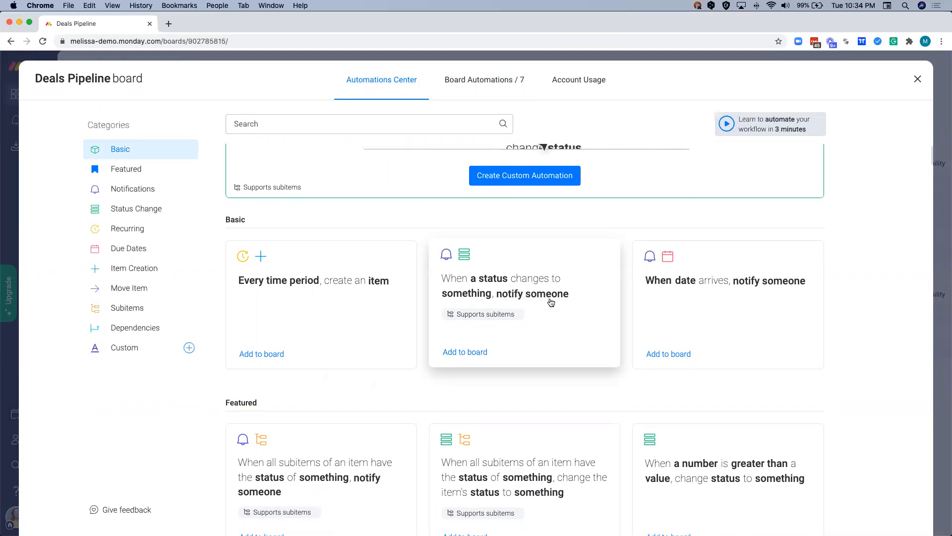
pyautogui.scroll(-3, 551, 302)
pyautogui.scroll(-7, 551, 302)
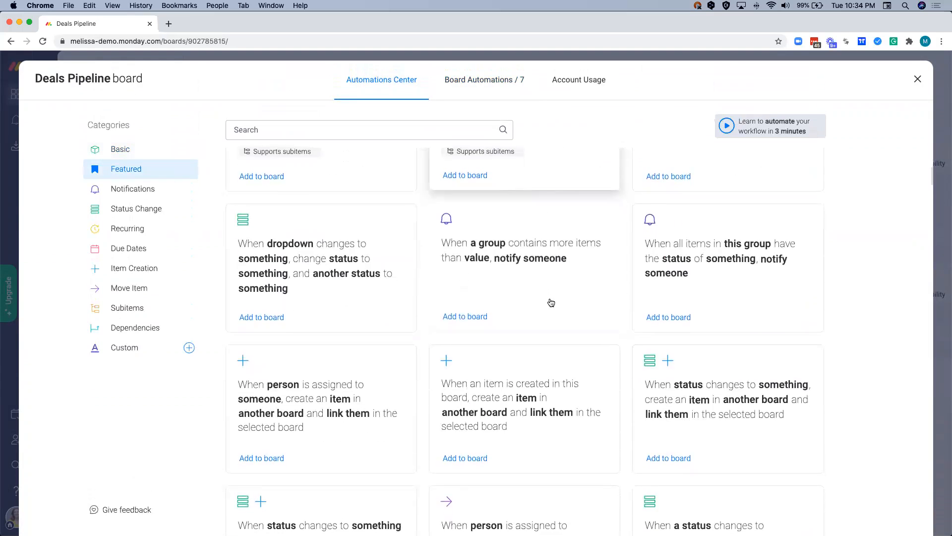
pyautogui.scroll(-3, 551, 302)
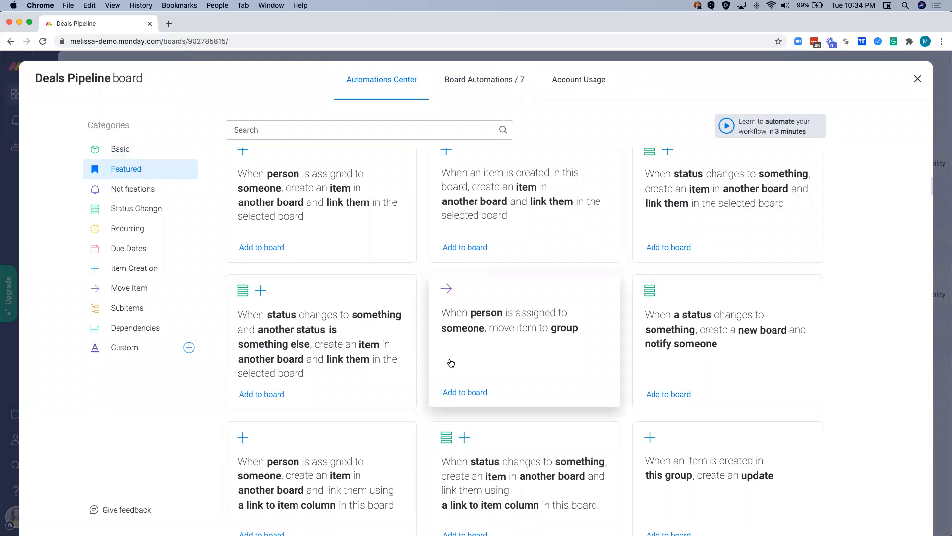
pyautogui.scroll(10, 451, 363)
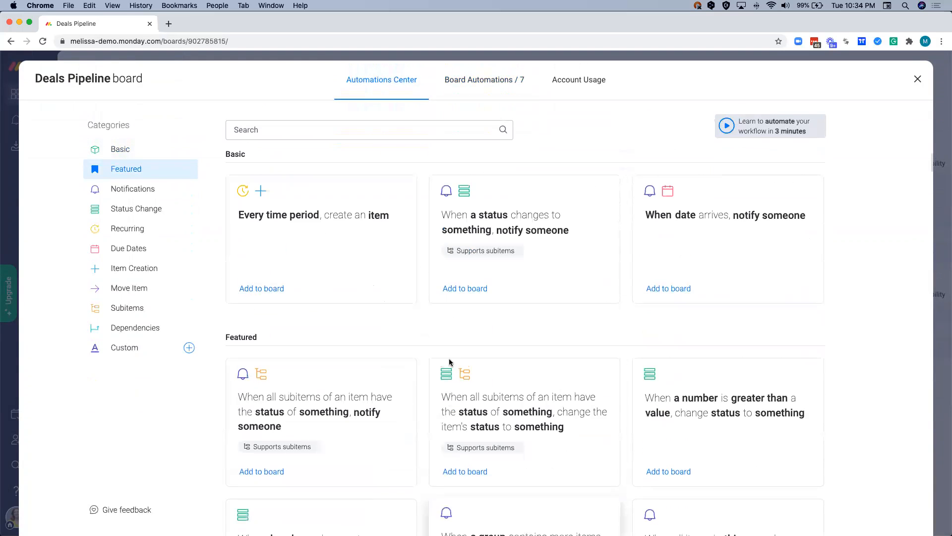
# - Turn off the board automations for Last Contacted arriving, Stage changing to Done and Priority changing to Done
pyautogui.click(480, 83)
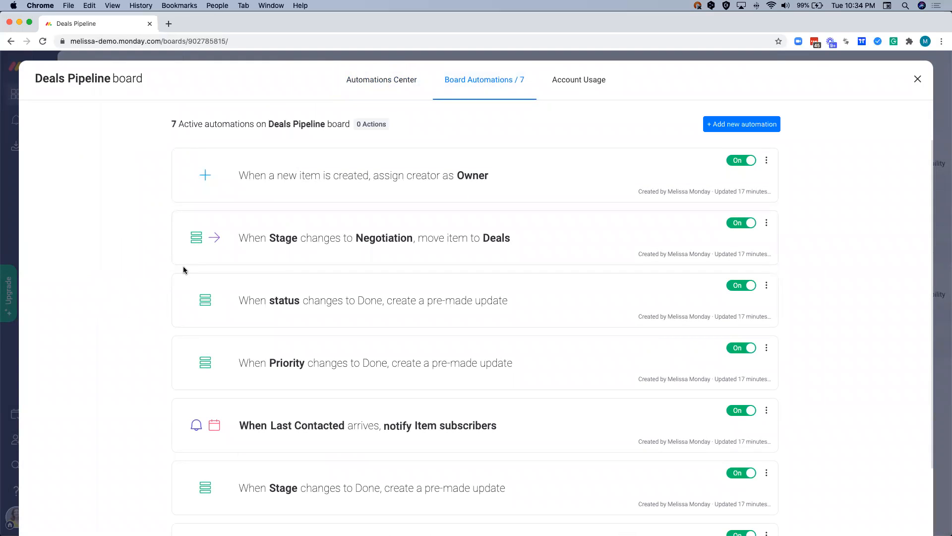
pyautogui.scroll(-3, 183, 270)
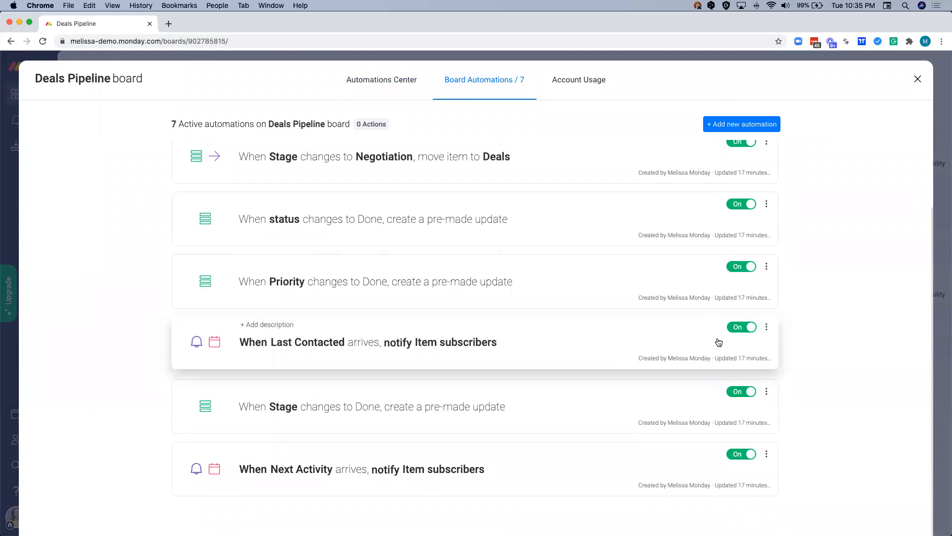
pyautogui.click(735, 331)
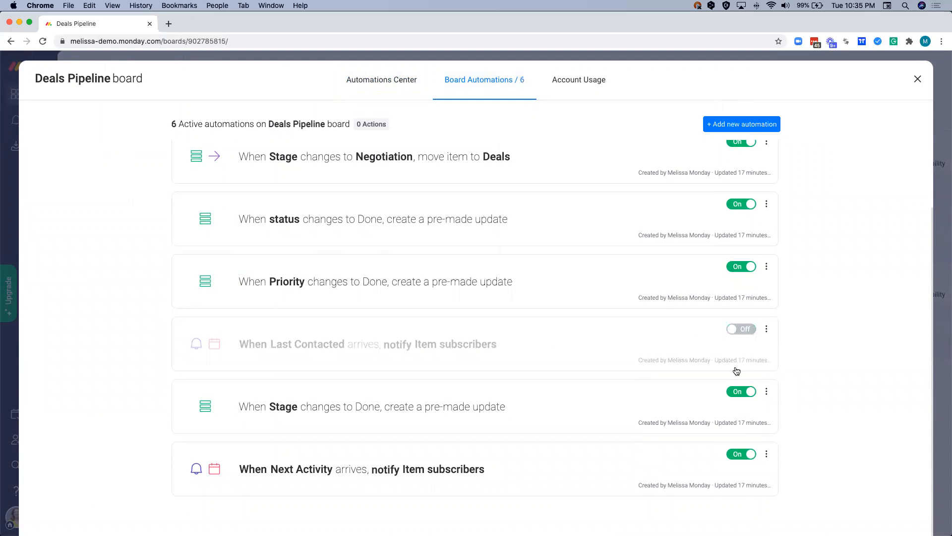
pyautogui.click(740, 391)
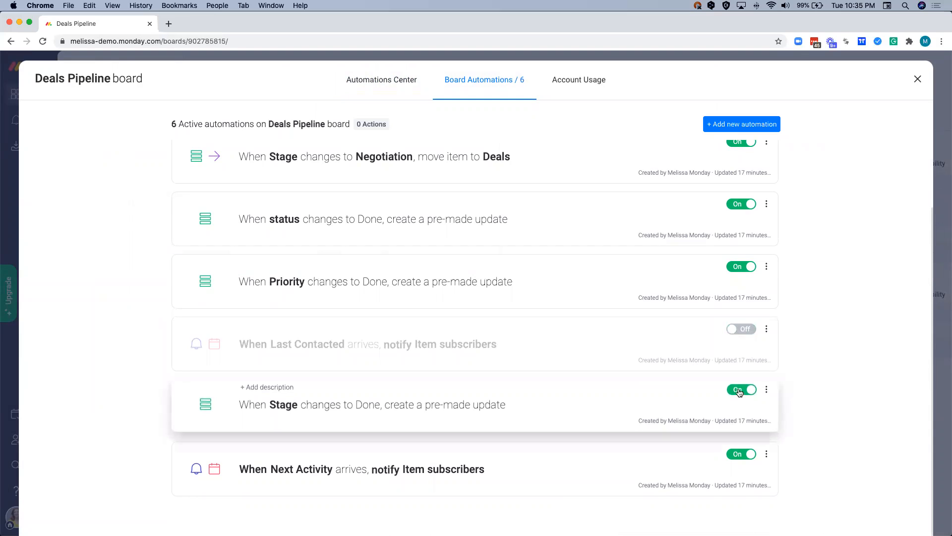
pyautogui.click(747, 271)
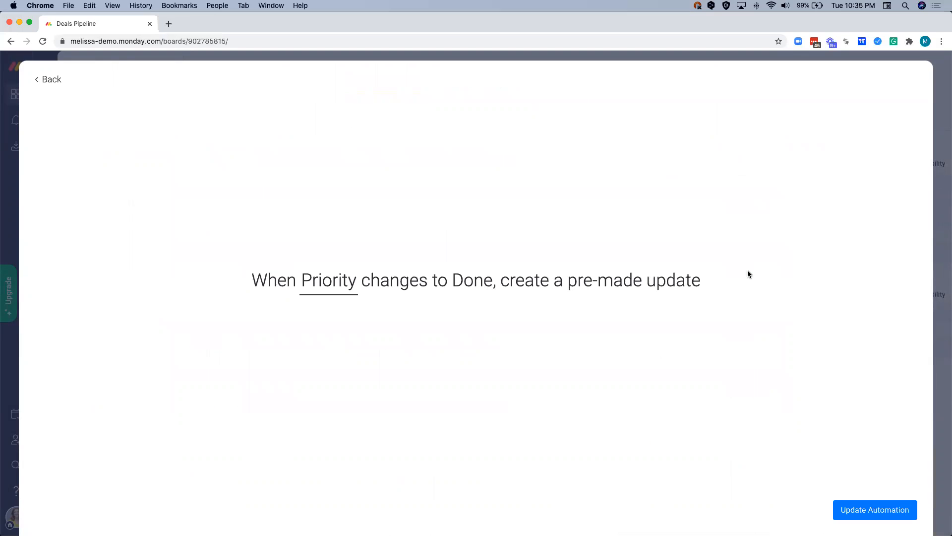
pyautogui.click(49, 80)
pyautogui.click(733, 350)
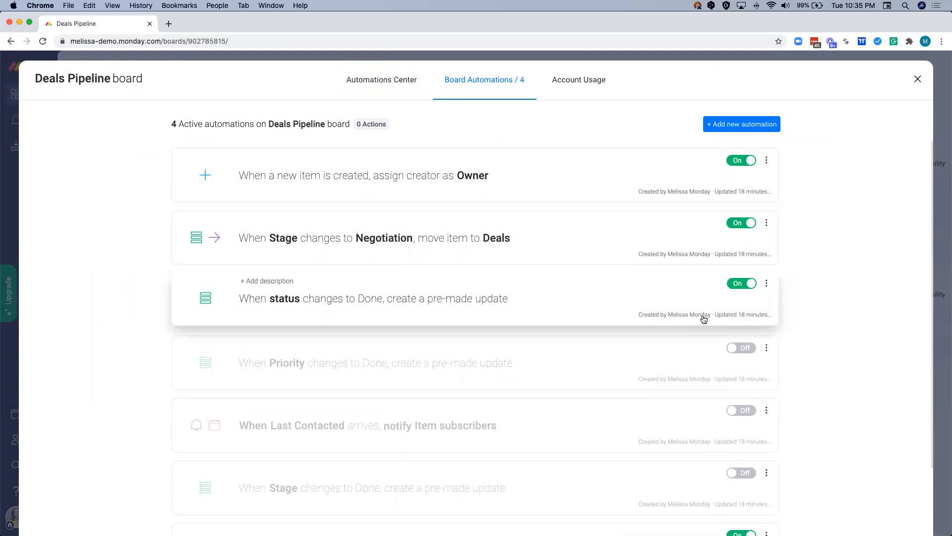
# - Change the Next Activity notification automation's timing to 7 days before the date arrives, at 9 AM
pyautogui.scroll(-3, 617, 325)
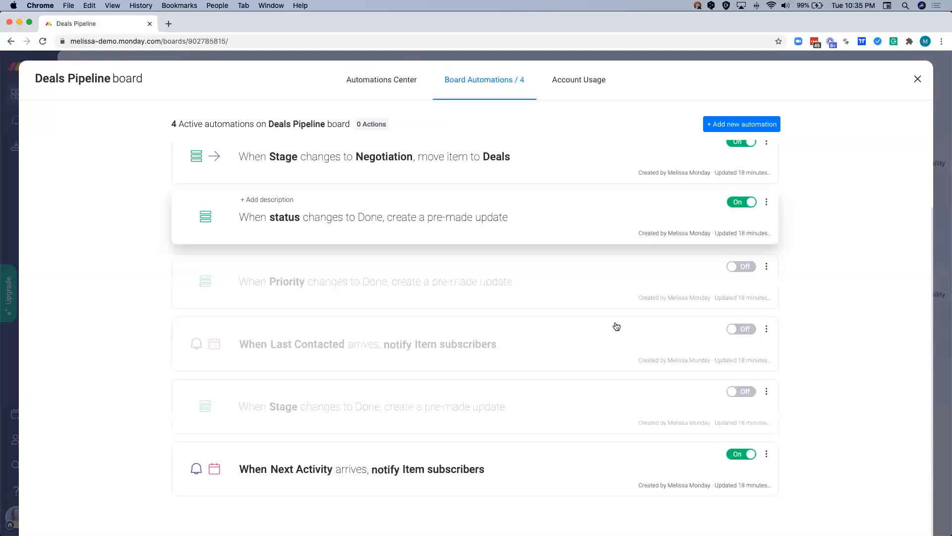
pyautogui.click(492, 471)
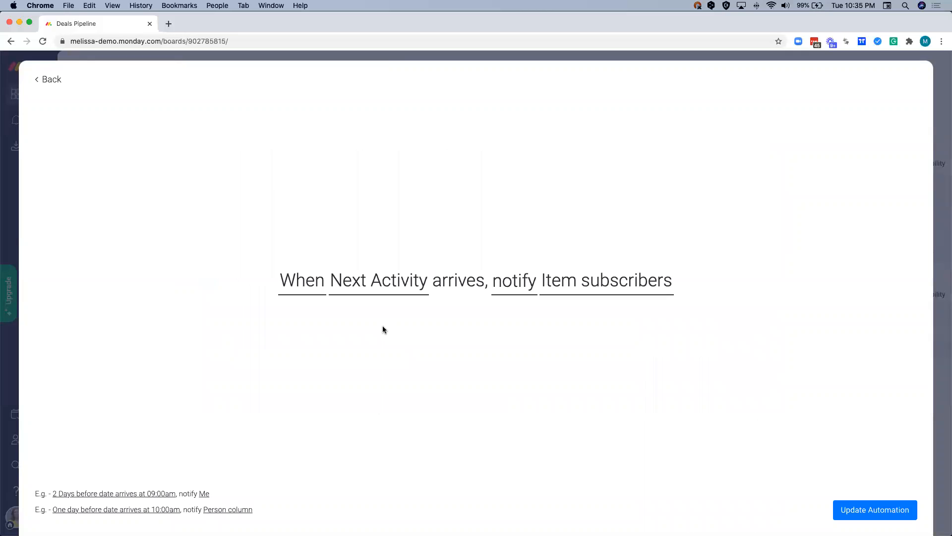
pyautogui.click(313, 296)
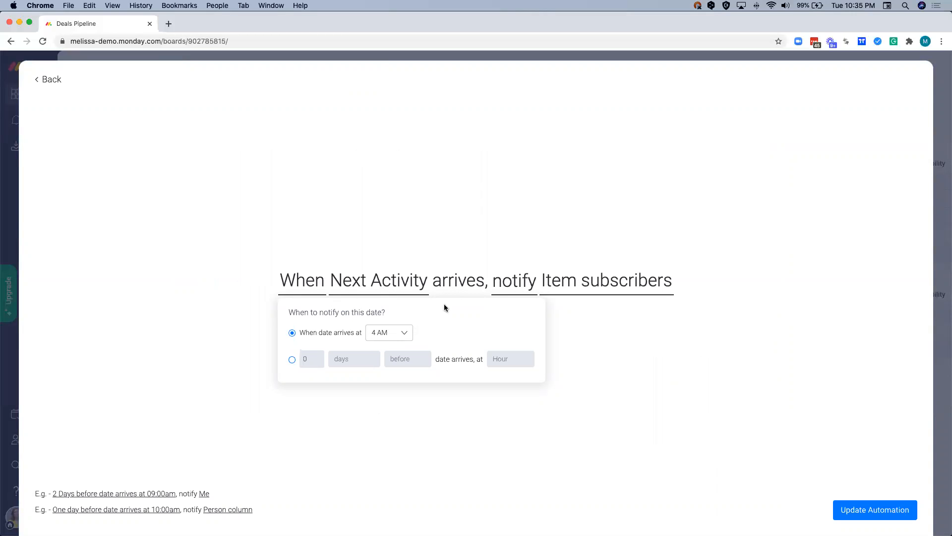
pyautogui.click(292, 360)
pyautogui.click(310, 359)
pyautogui.write('7')
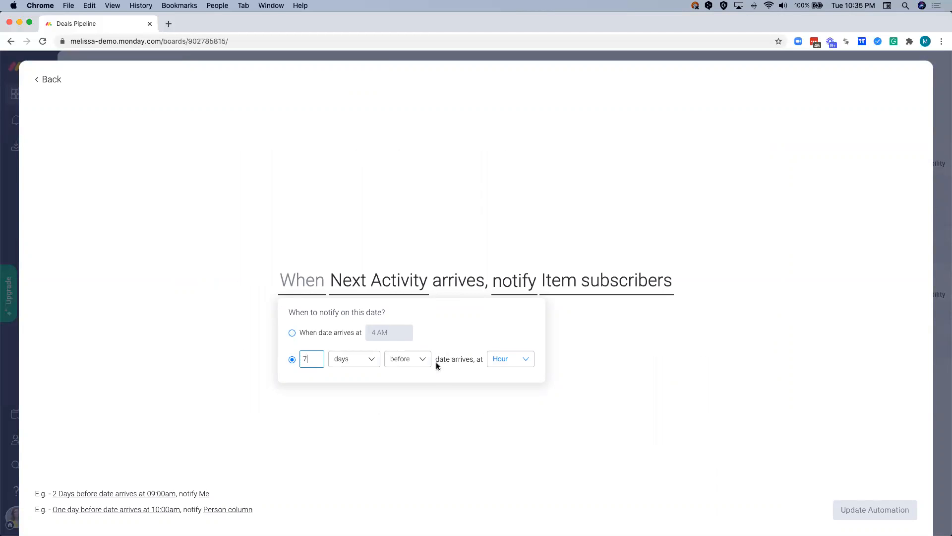
pyautogui.click(501, 360)
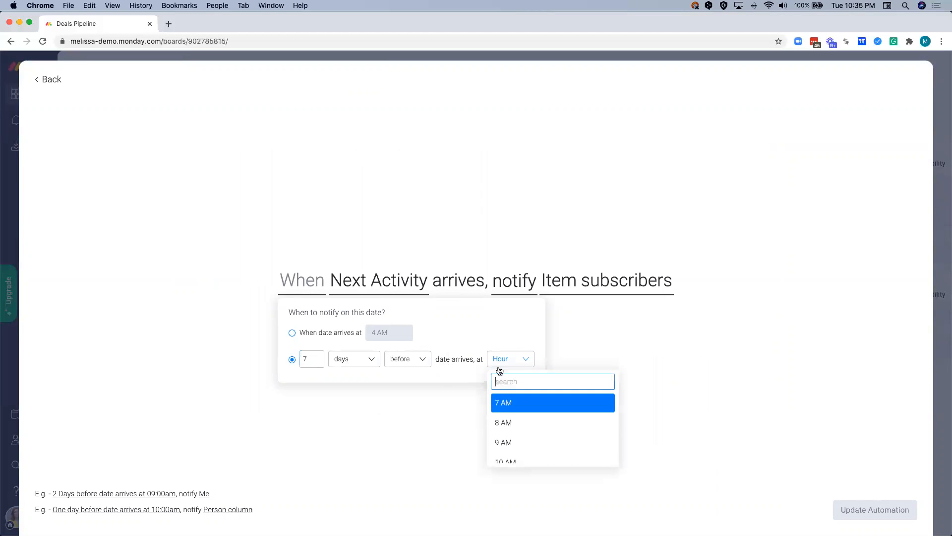
pyautogui.click(509, 438)
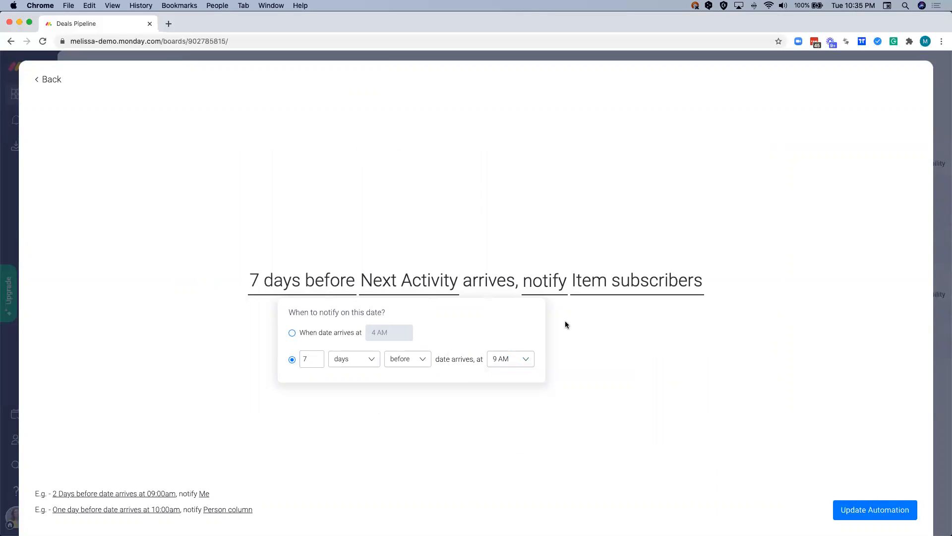
# - Edit the automation's notification message so it says the item is due in 7 days
pyautogui.click(552, 289)
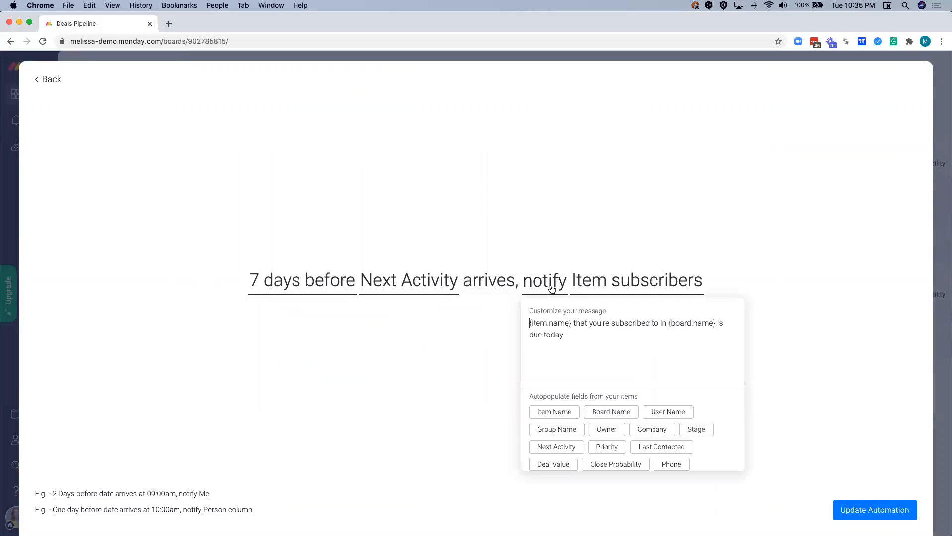
pyautogui.click(569, 335)
pyautogui.scroll(-1, 537, 411)
pyautogui.scroll(-2, 537, 420)
pyautogui.scroll(3, 538, 426)
pyautogui.click(545, 334)
pyautogui.write('in 7')
pyautogui.click(565, 335)
pyautogui.press('BackSpace')
pyautogui.press('BackSpace')
pyautogui.click(573, 334)
pyautogui.write('s')
pyautogui.click(605, 261)
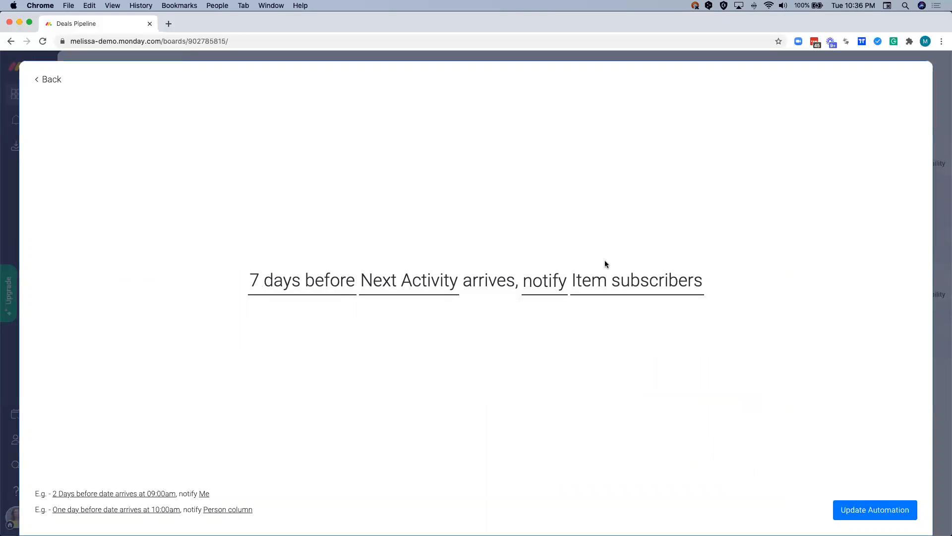
# - Set the automation to notify the person in the Owner column, save it, and close the board automations after reviewing the list
pyautogui.click(596, 288)
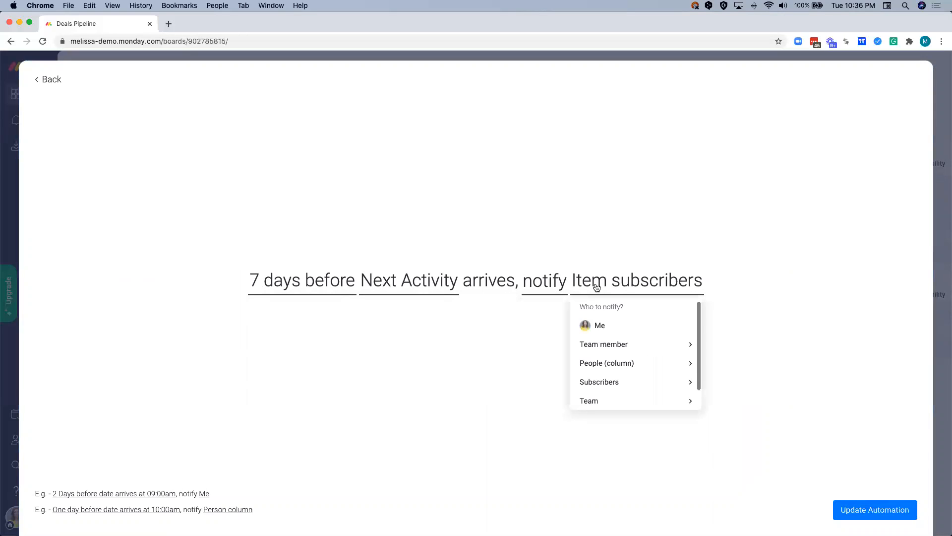
pyautogui.click(595, 365)
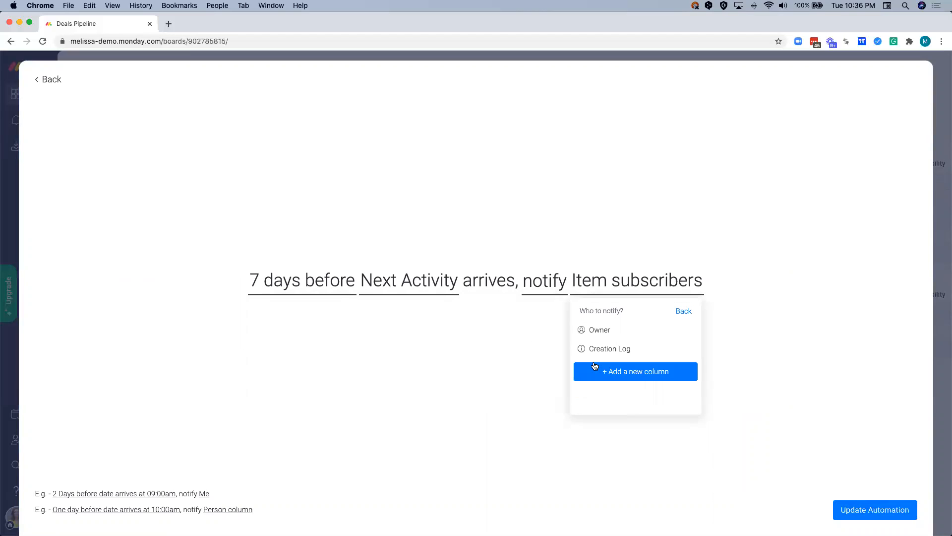
pyautogui.click(603, 331)
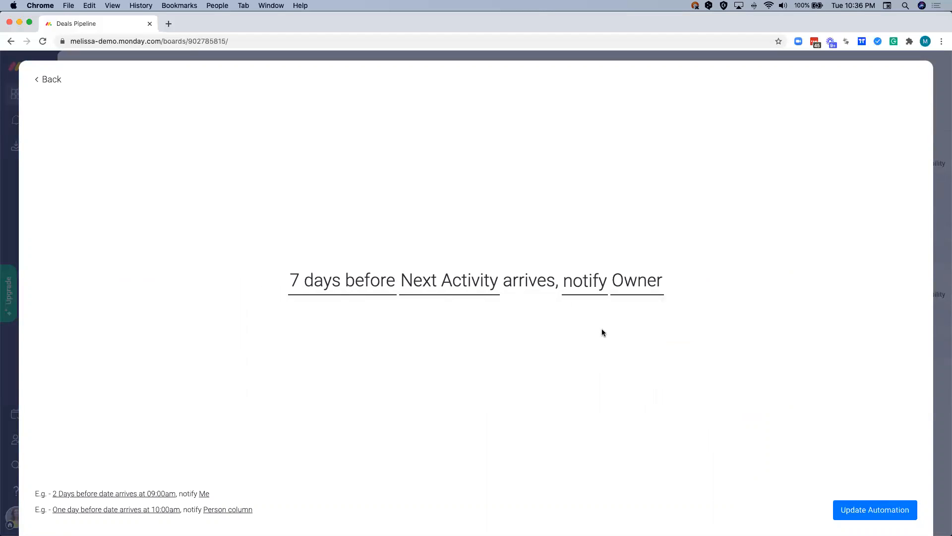
pyautogui.click(869, 510)
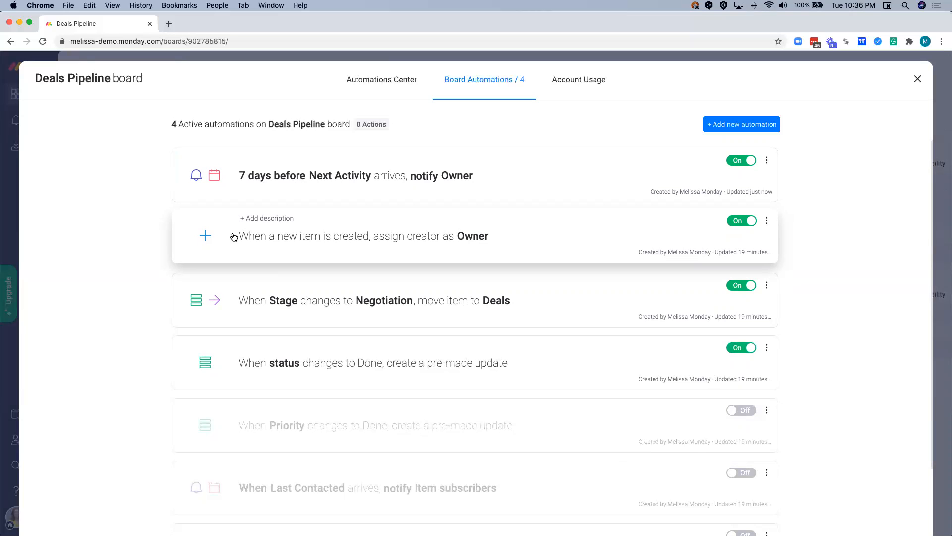
pyautogui.scroll(-1, 205, 297)
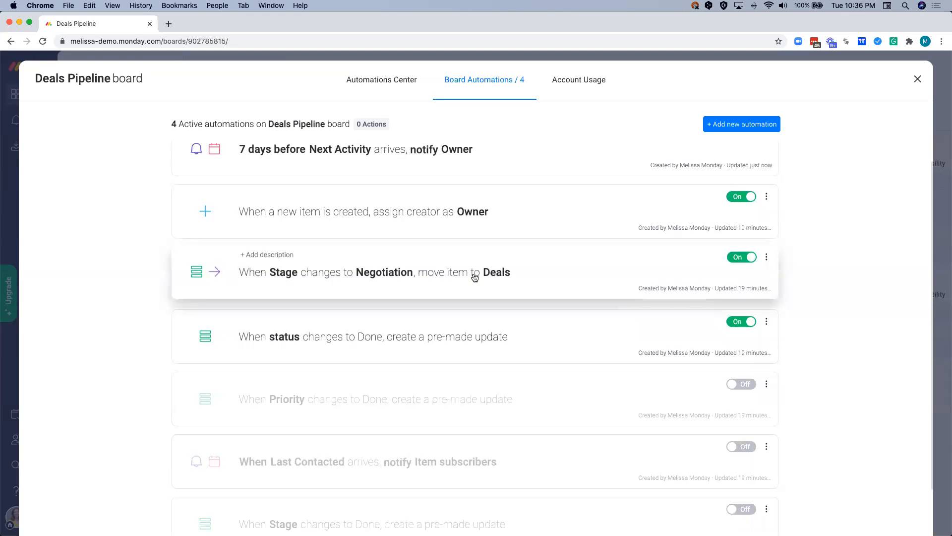
pyautogui.scroll(-2, 473, 277)
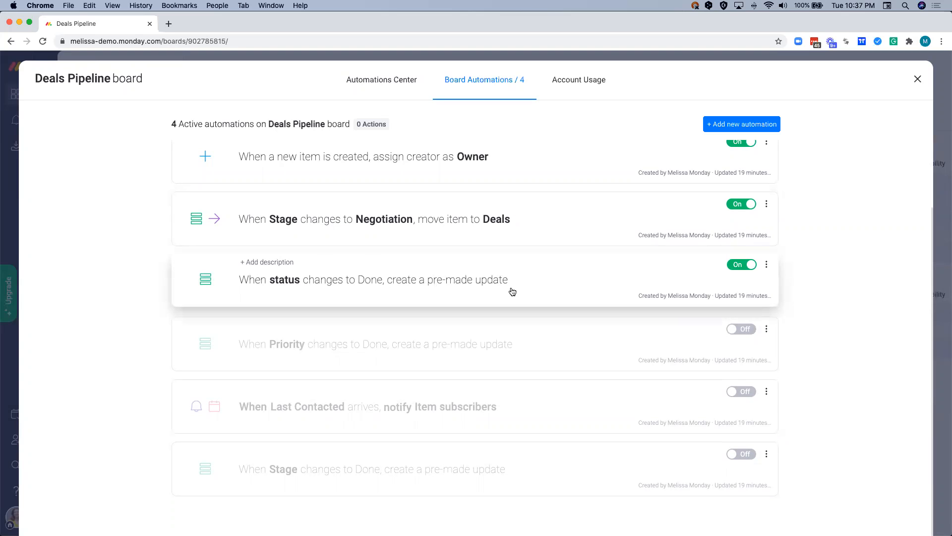
pyautogui.scroll(3, 512, 291)
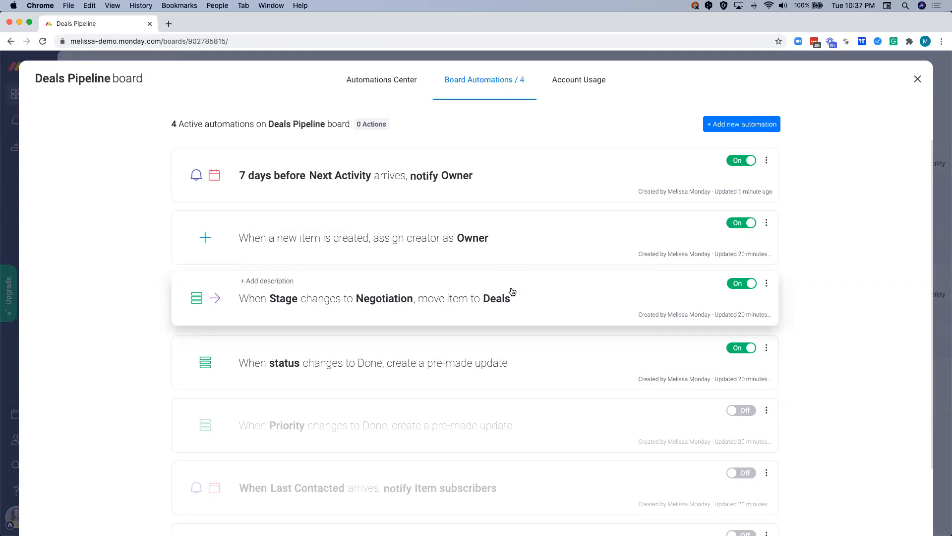
pyautogui.click(917, 79)
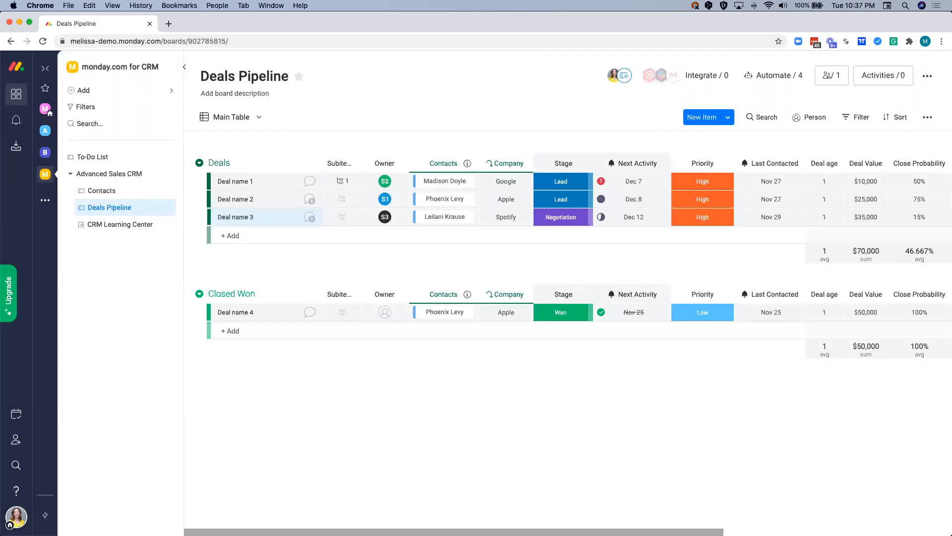
# - Add an item named Deal name 5 to the Closed Won group
pyautogui.click(242, 331)
pyautogui.write('Deal name ')
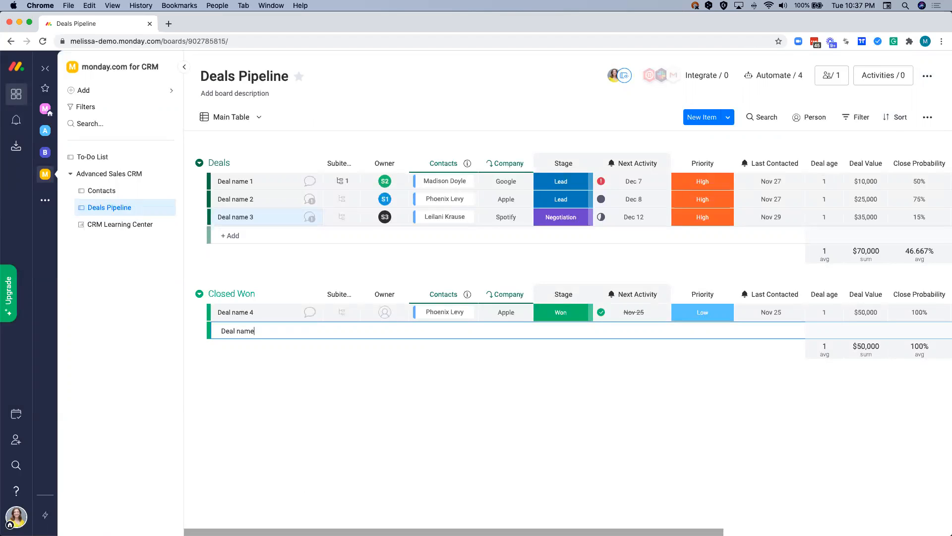
pyautogui.write('5')
pyautogui.press('Return')
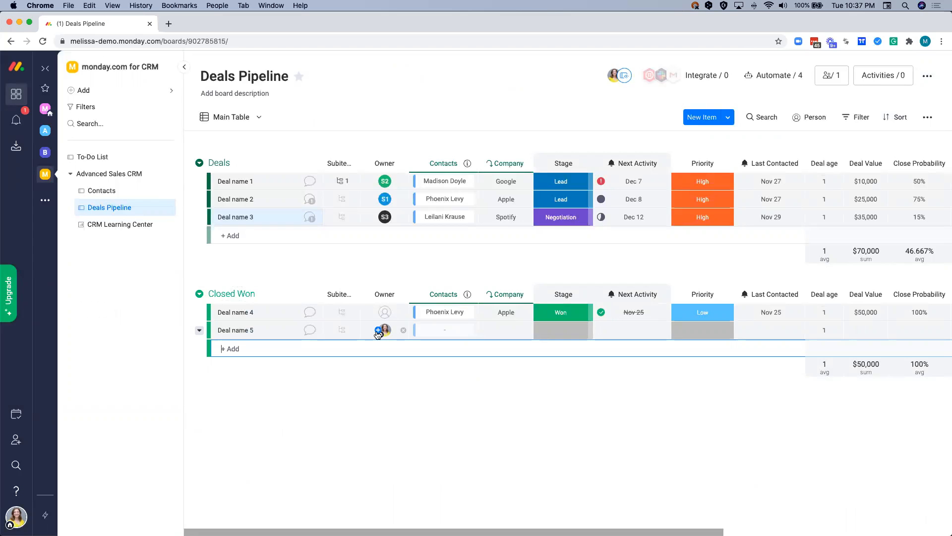
# - Check the notifications for the automatic owner assignment, and set Deal name 5's Stage to Negotiation
pyautogui.click(20, 122)
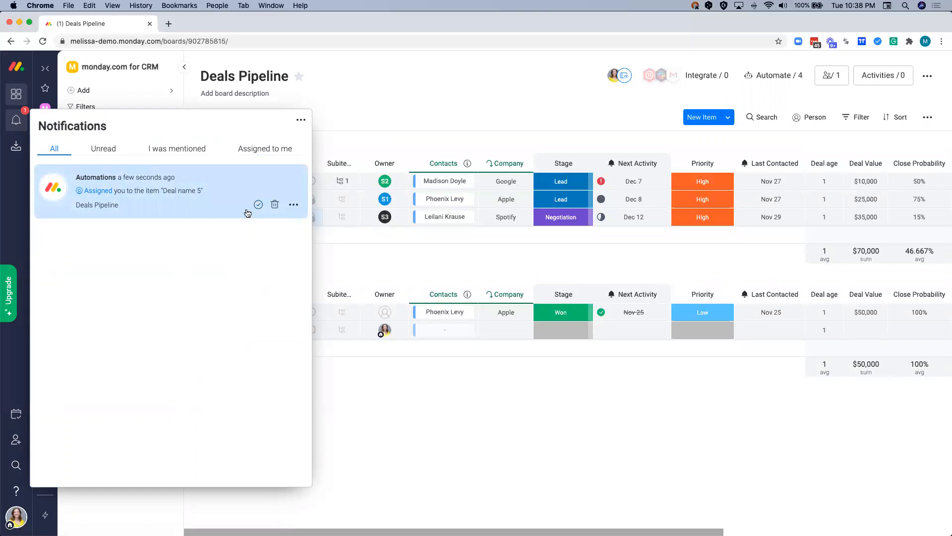
pyautogui.click(341, 261)
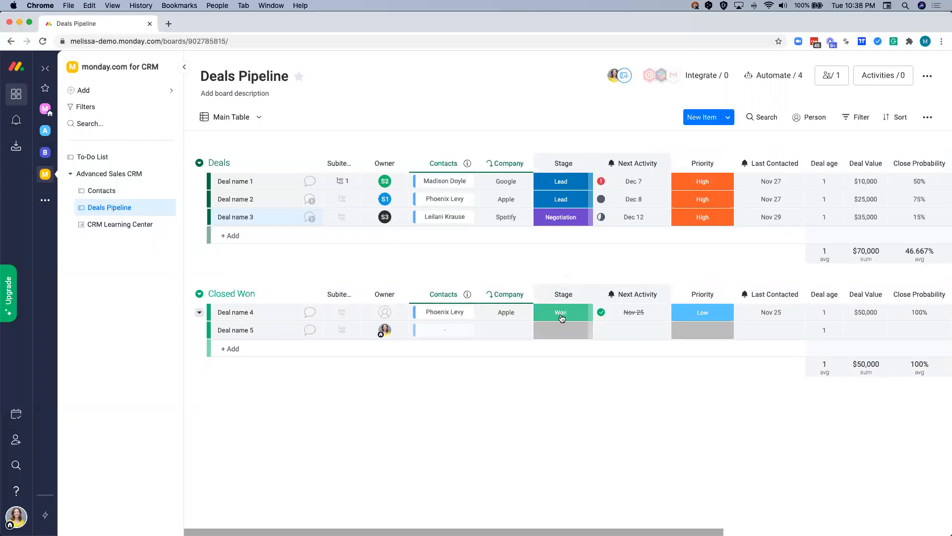
pyautogui.click(554, 334)
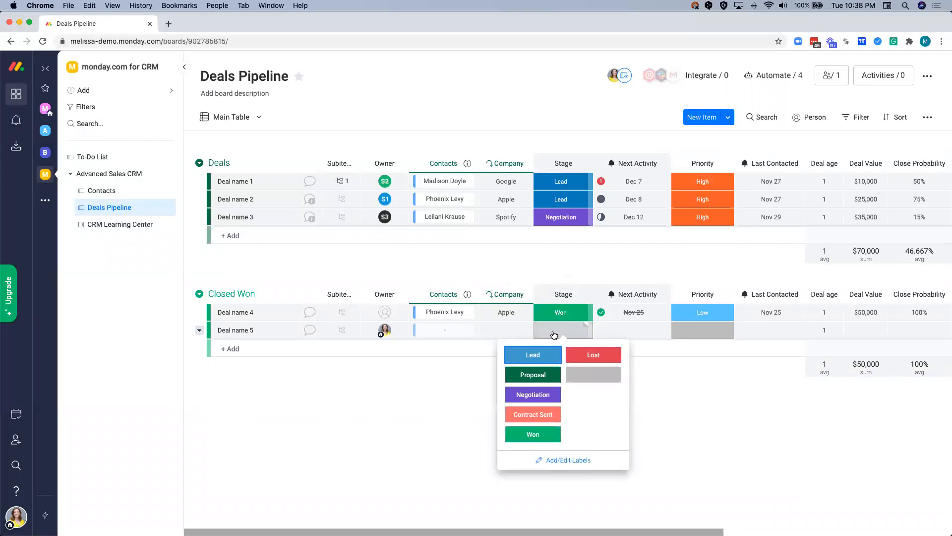
pyautogui.click(528, 397)
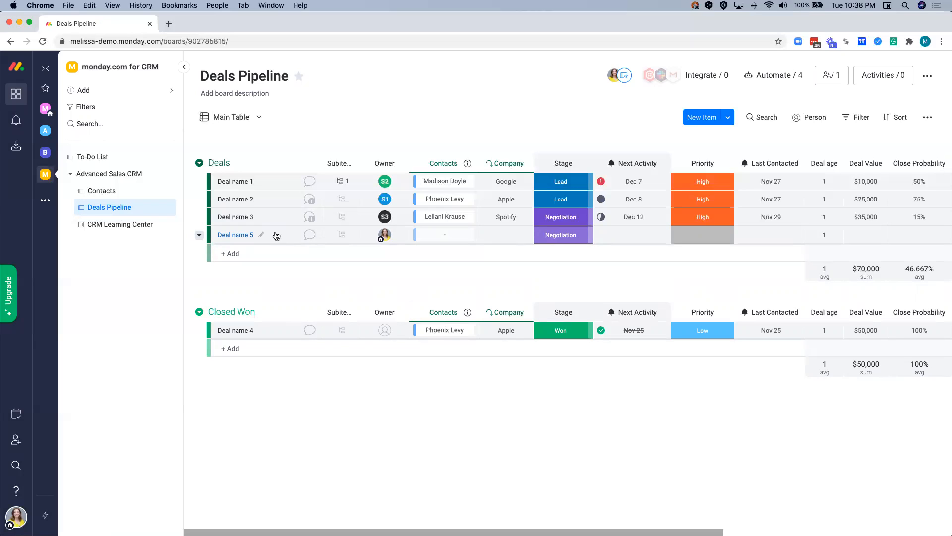
# - Switch the board to the Deals status view, change its chart type to Pie and inspect the Lead and Won slices
pyautogui.click(231, 121)
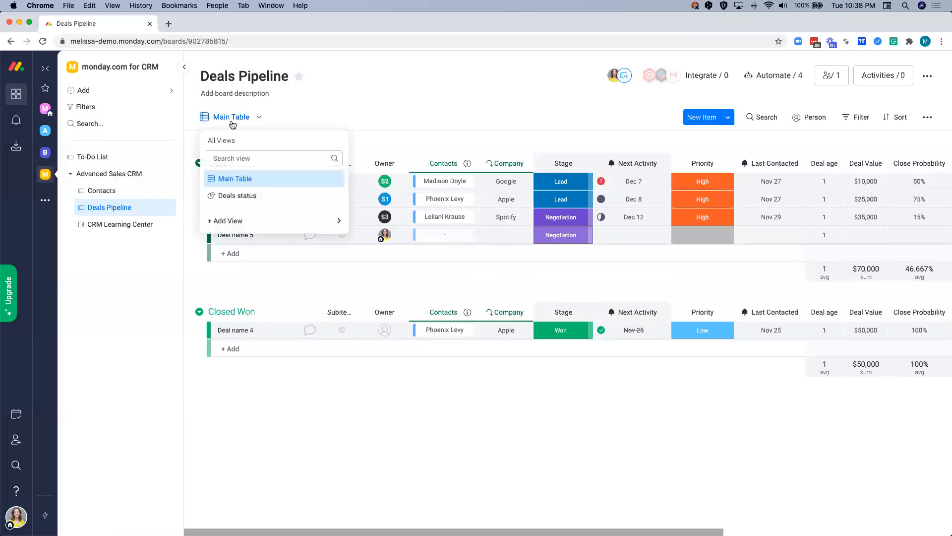
pyautogui.moveTo(236, 221)
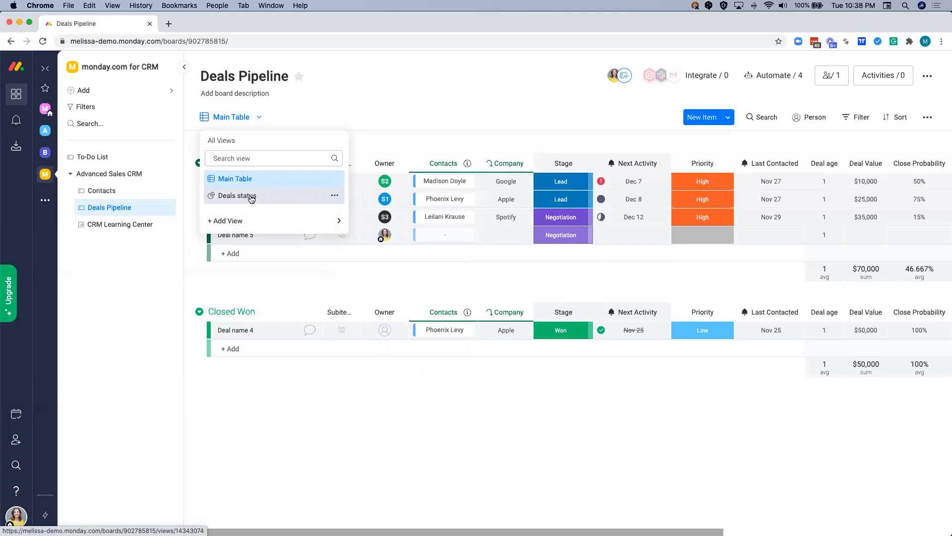
pyautogui.click(252, 198)
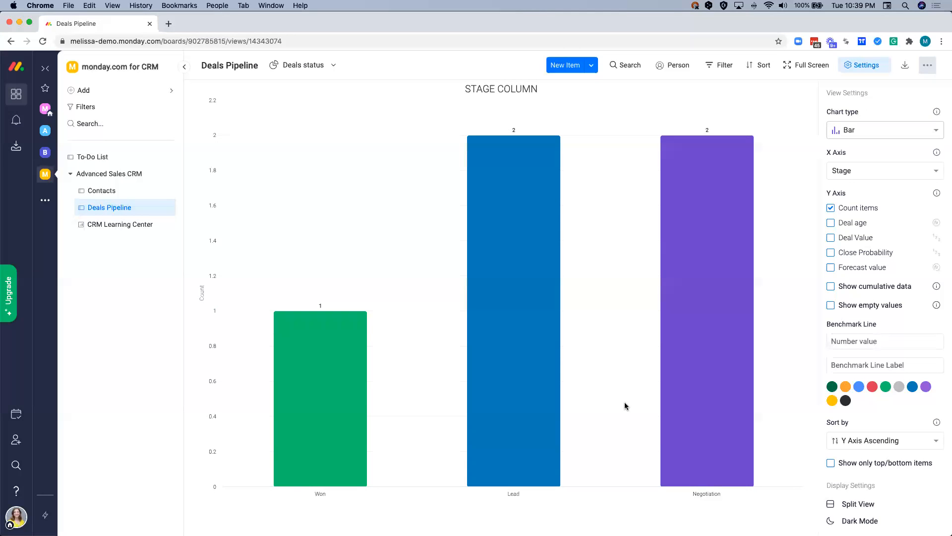
pyautogui.click(870, 136)
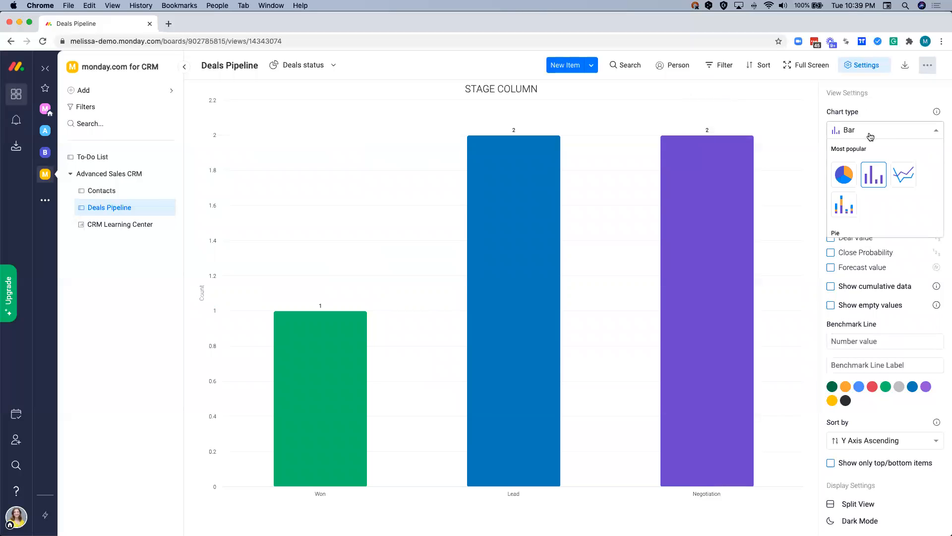
pyautogui.click(845, 174)
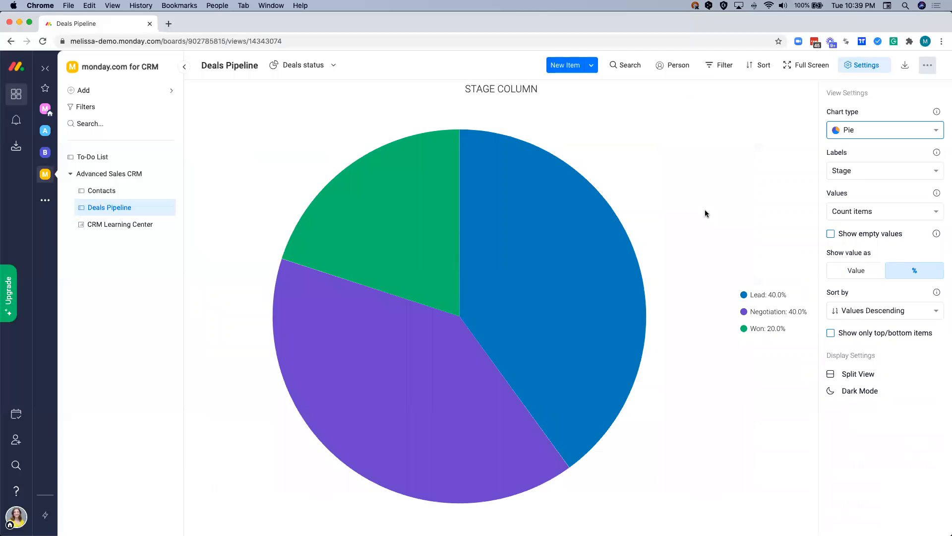
pyautogui.moveTo(571, 276)
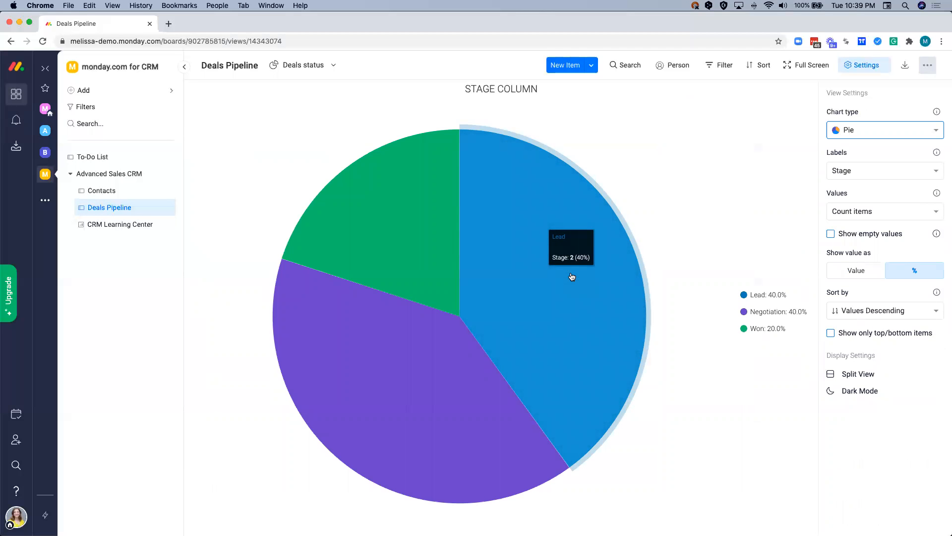
pyautogui.moveTo(407, 260)
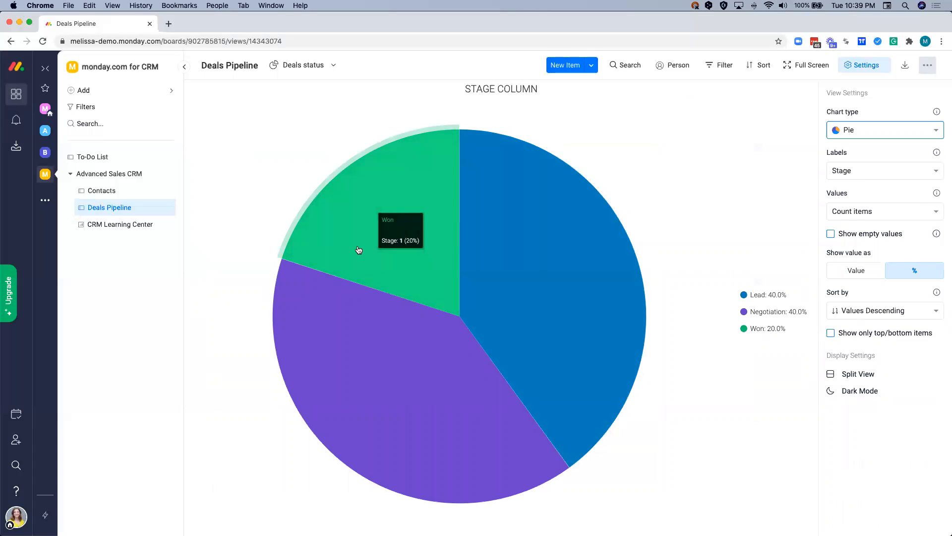
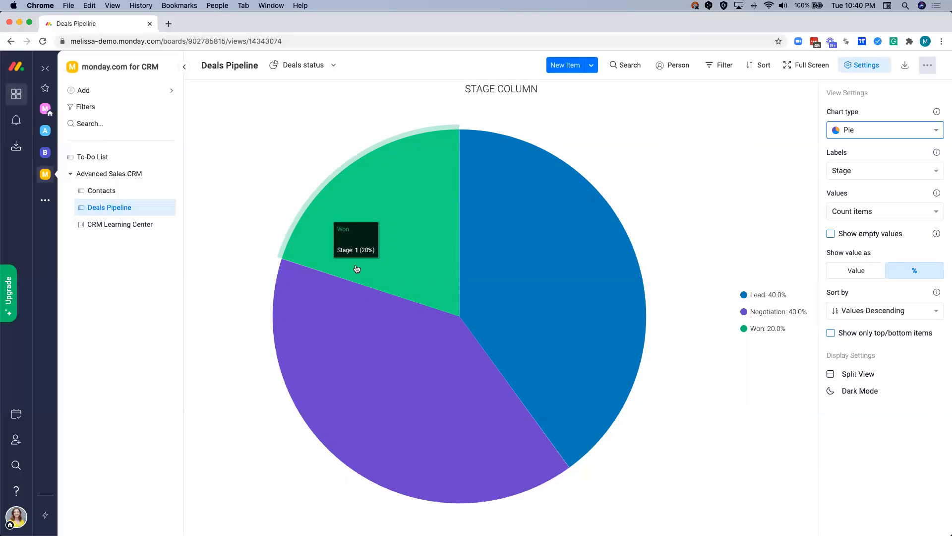
# - Add the Contact Us Form template from the Sales & CRM category to the workspace
pyautogui.click(131, 89)
pyautogui.moveTo(212, 128)
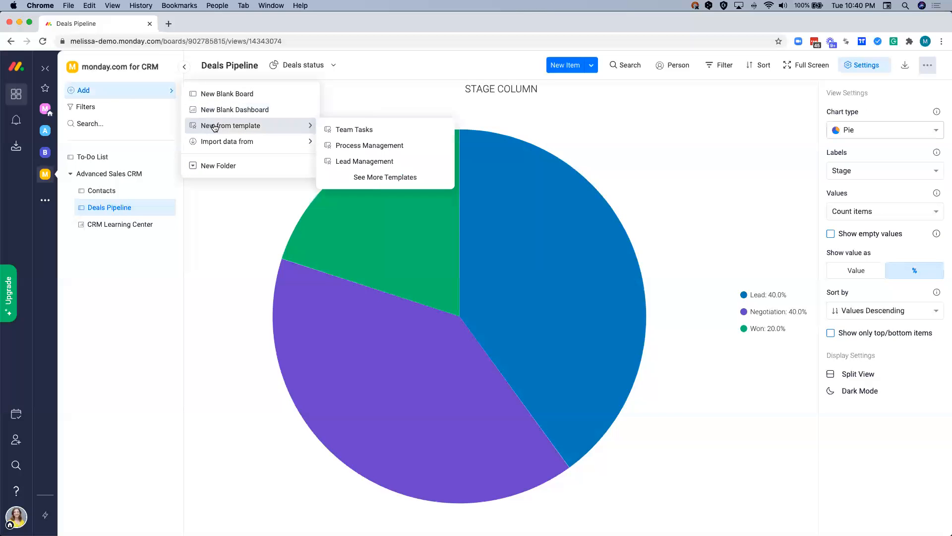
pyautogui.click(358, 185)
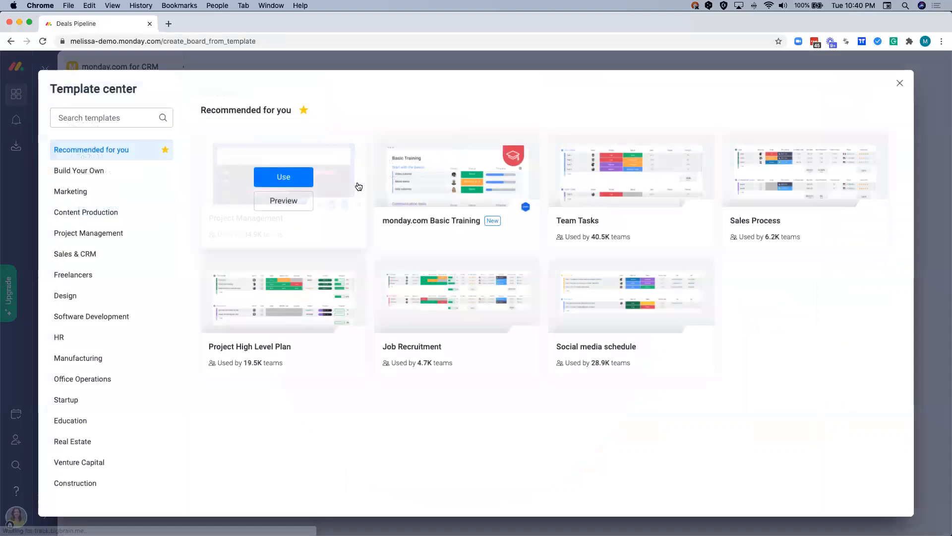
pyautogui.click(92, 257)
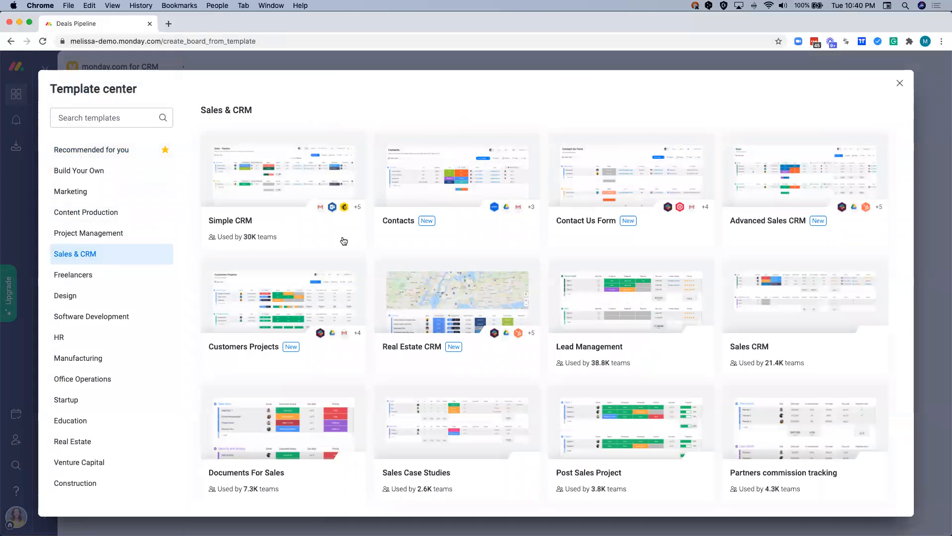
pyautogui.moveTo(570, 213)
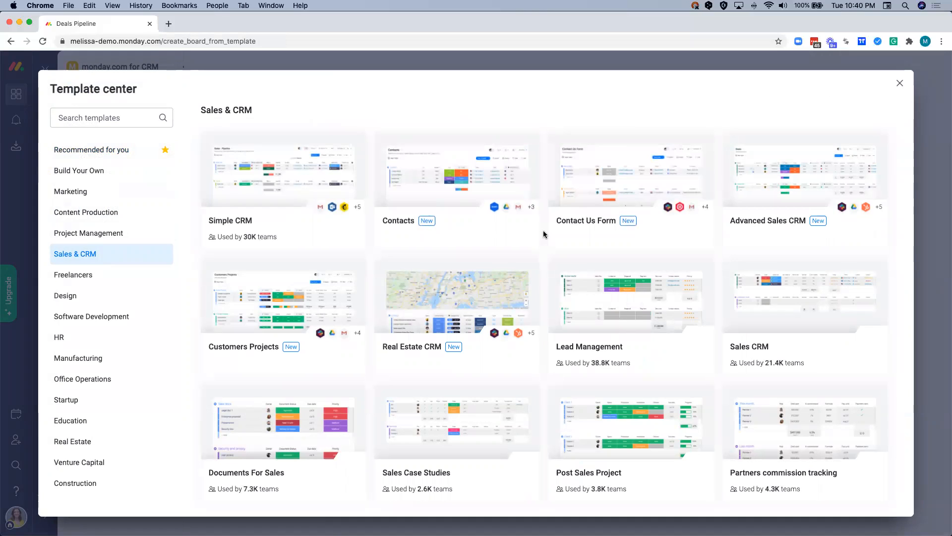
pyautogui.moveTo(583, 230)
pyautogui.click(619, 202)
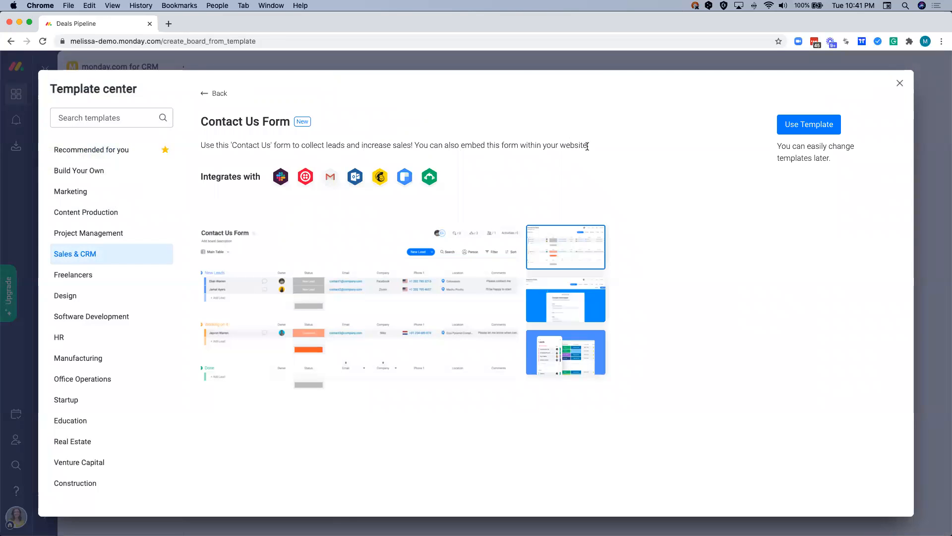
pyautogui.click(812, 126)
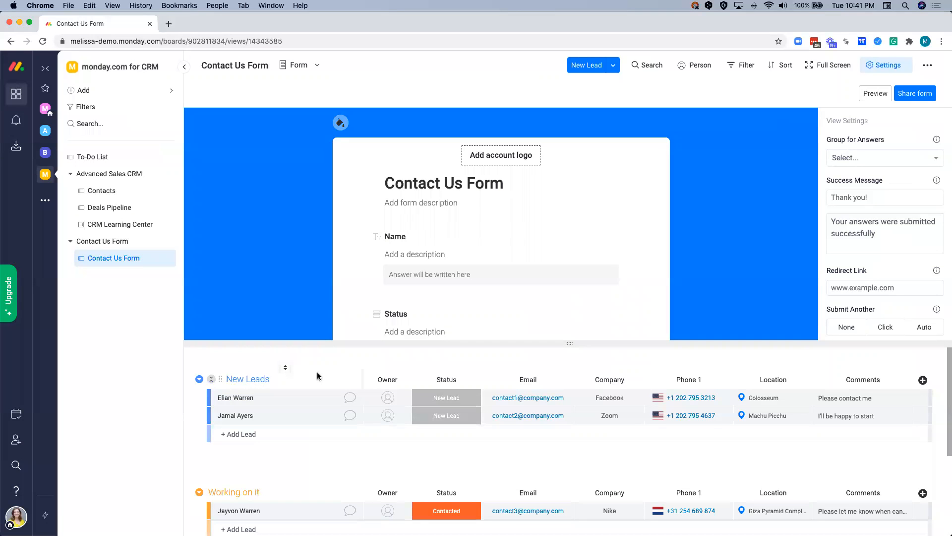
# - Add a Date column to the Contact Us Form board and unhide the Date question on the form
pyautogui.scroll(-1, 374, 238)
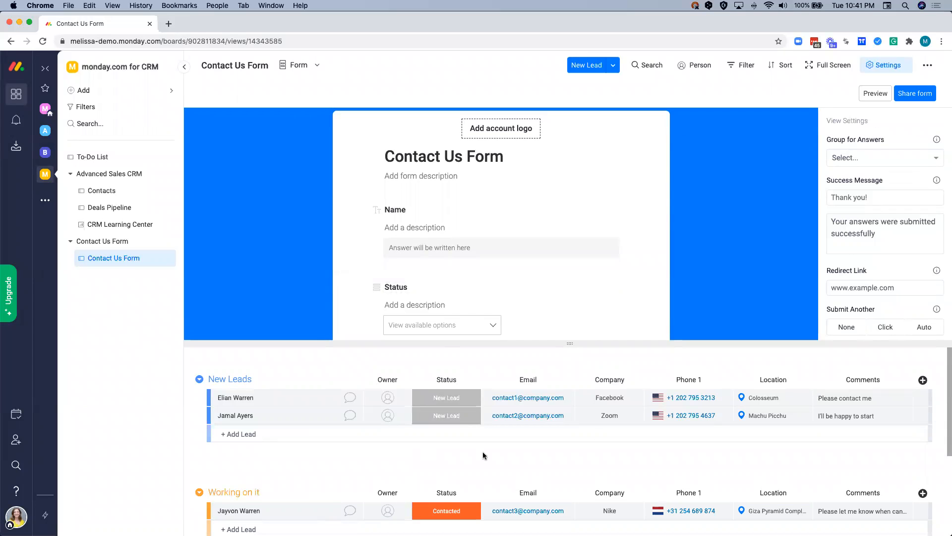
pyautogui.click(922, 380)
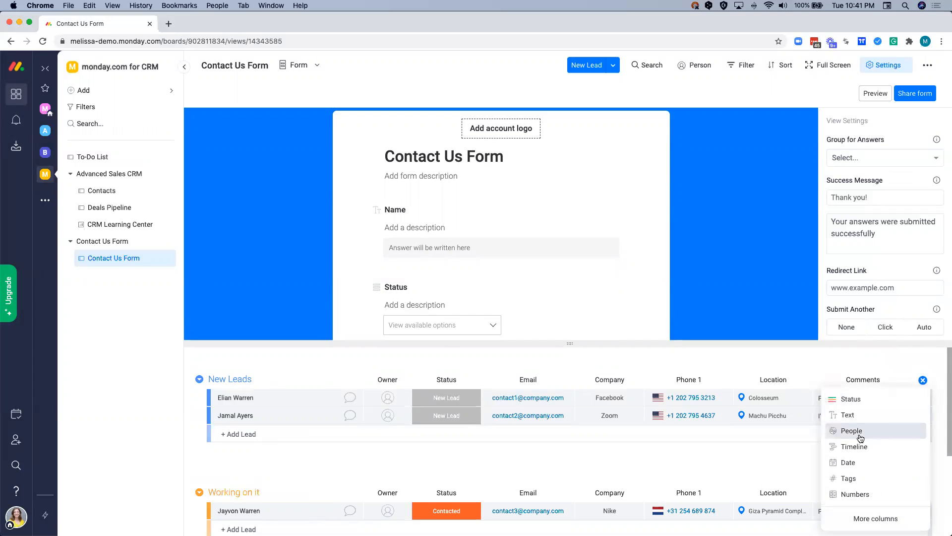
pyautogui.click(855, 462)
pyautogui.scroll(-1, 632, 246)
pyautogui.scroll(-10, 632, 246)
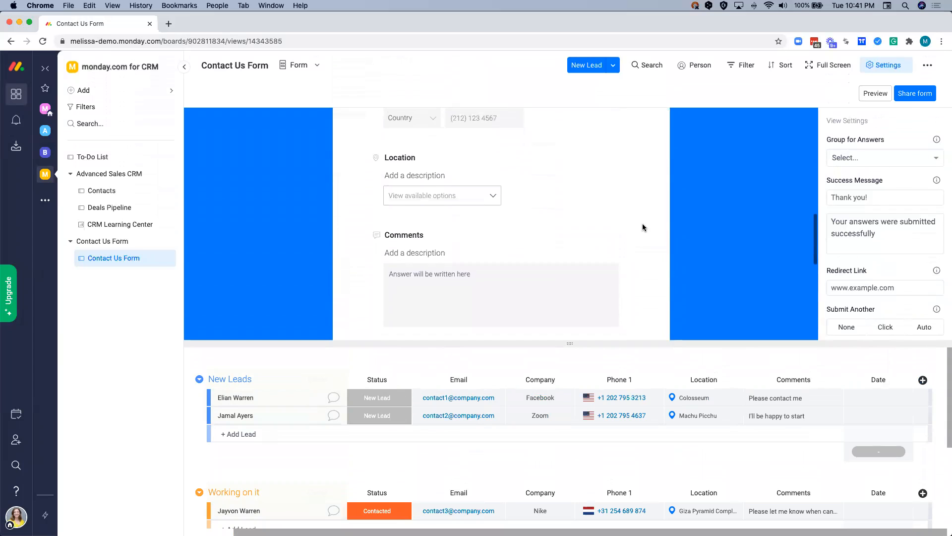
pyautogui.scroll(-4, 642, 227)
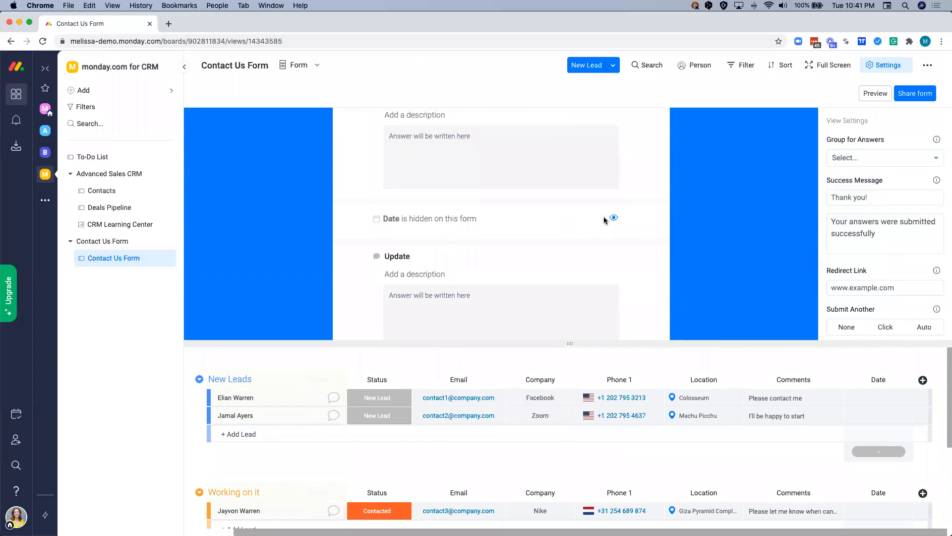
pyautogui.click(614, 219)
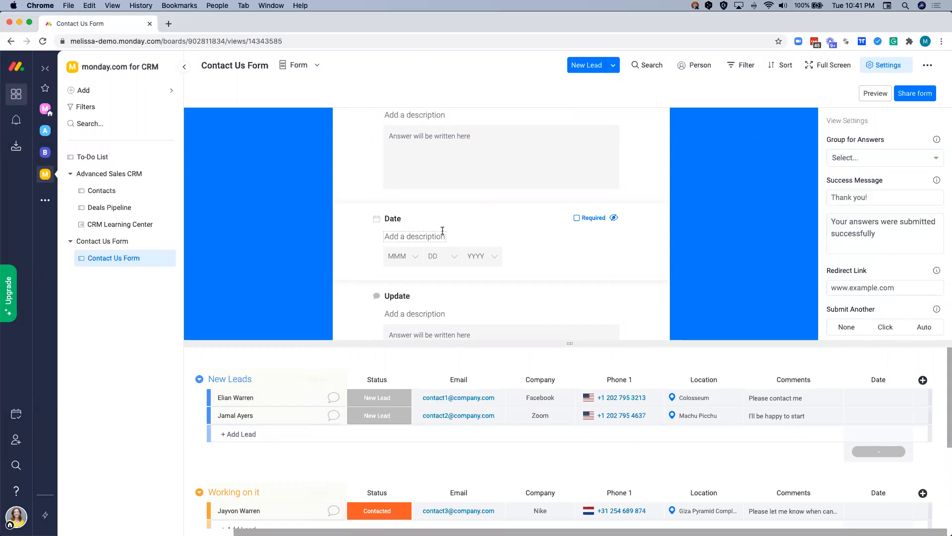
# - Retitle the form's Name question "What is your name?" and give it the description "First name"
pyautogui.scroll(8, 367, 251)
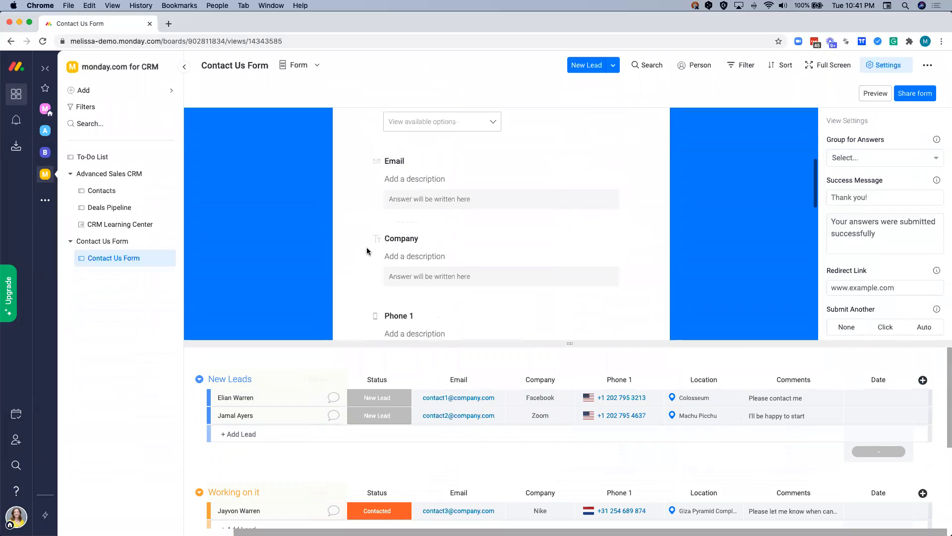
pyautogui.scroll(5, 367, 250)
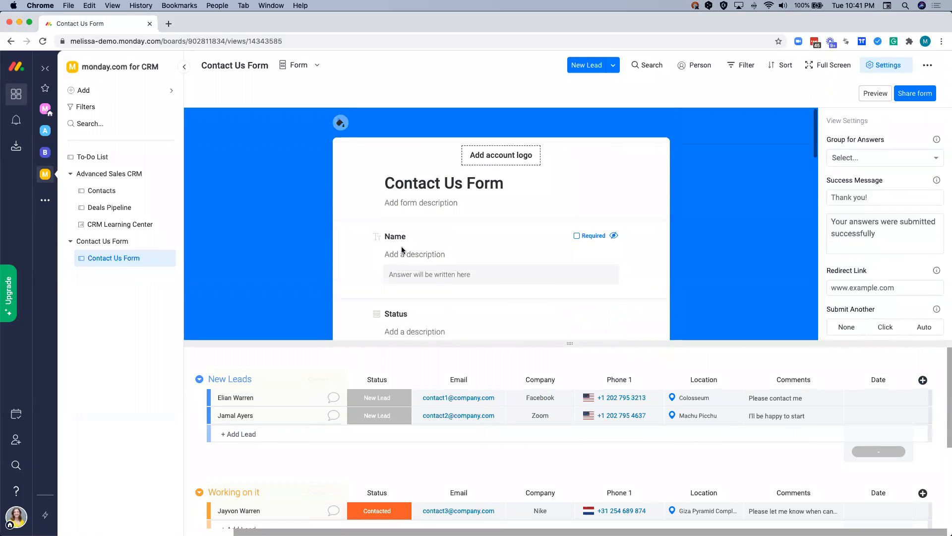
pyautogui.click(399, 236)
pyautogui.write('What is')
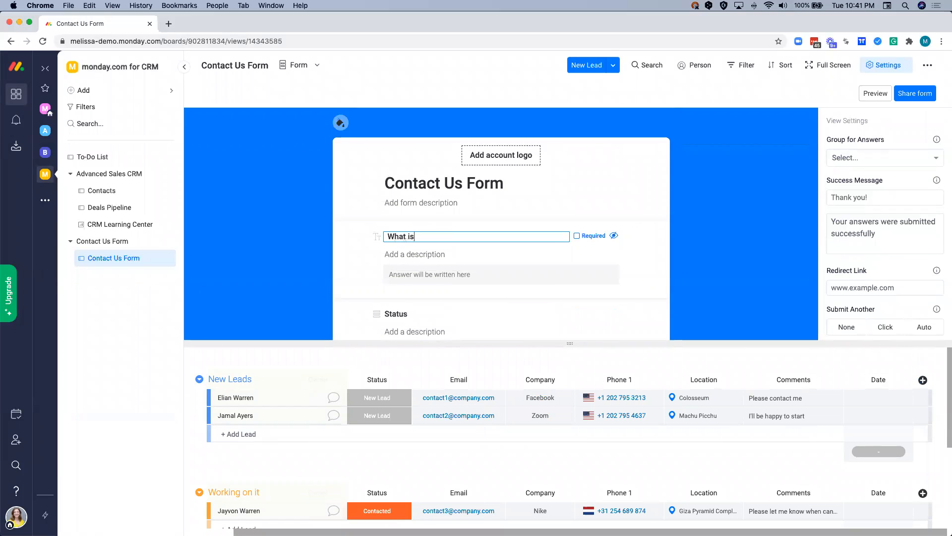
pyautogui.write(' your name?')
pyautogui.press('Tab')
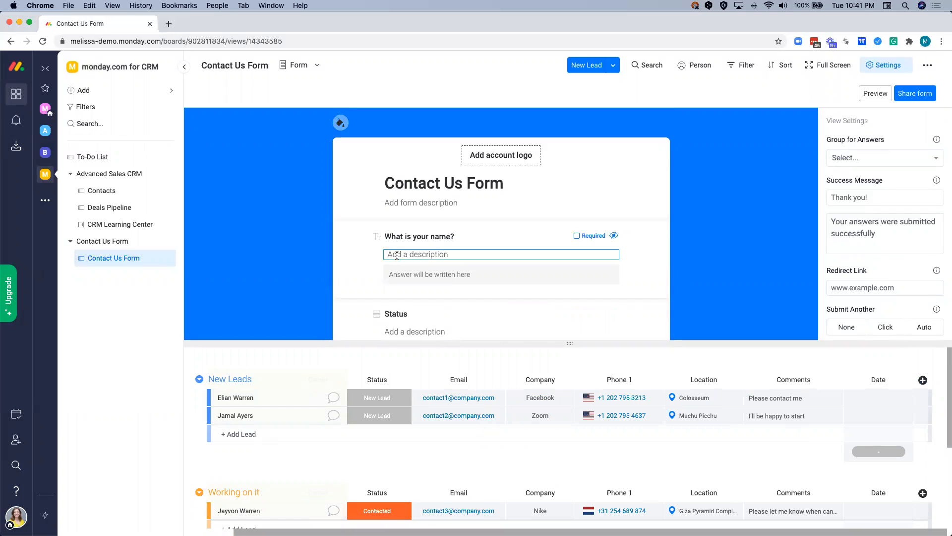
pyautogui.write('First name')
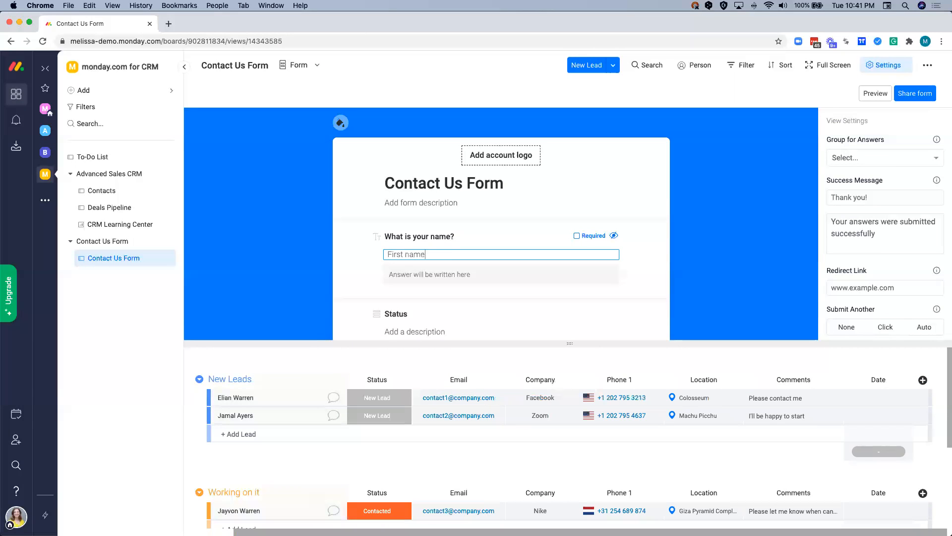
pyautogui.click(362, 267)
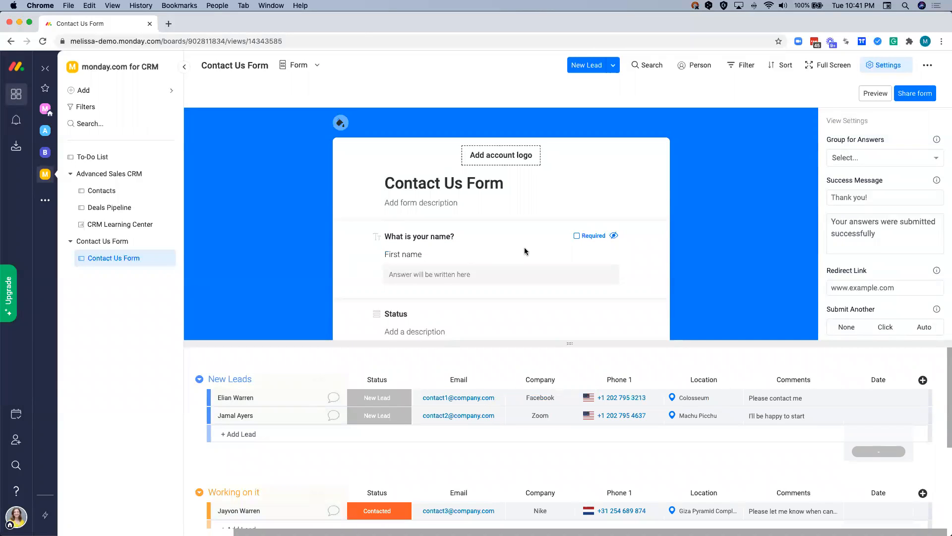
# - Make the name question required and hide the Status question on the form
pyautogui.click(576, 237)
pyautogui.scroll(-3, 575, 239)
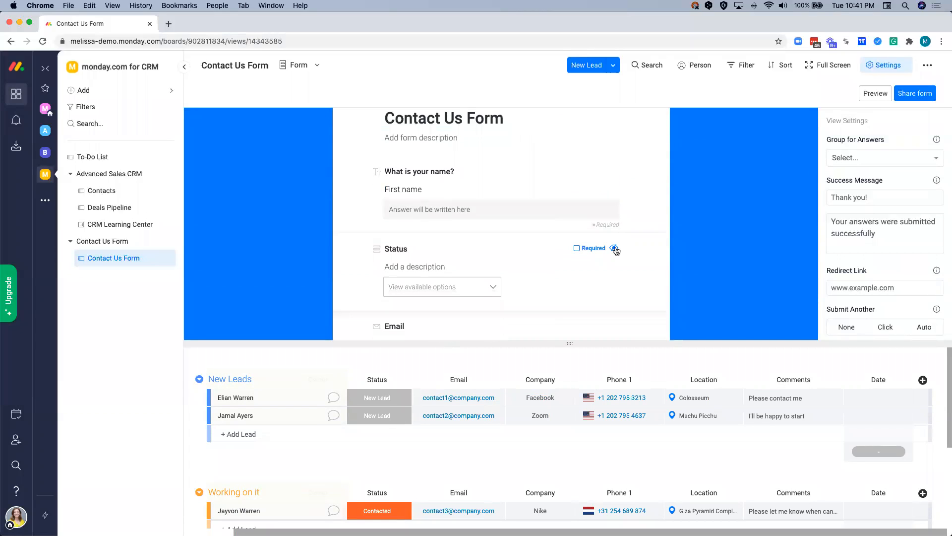
pyautogui.click(614, 248)
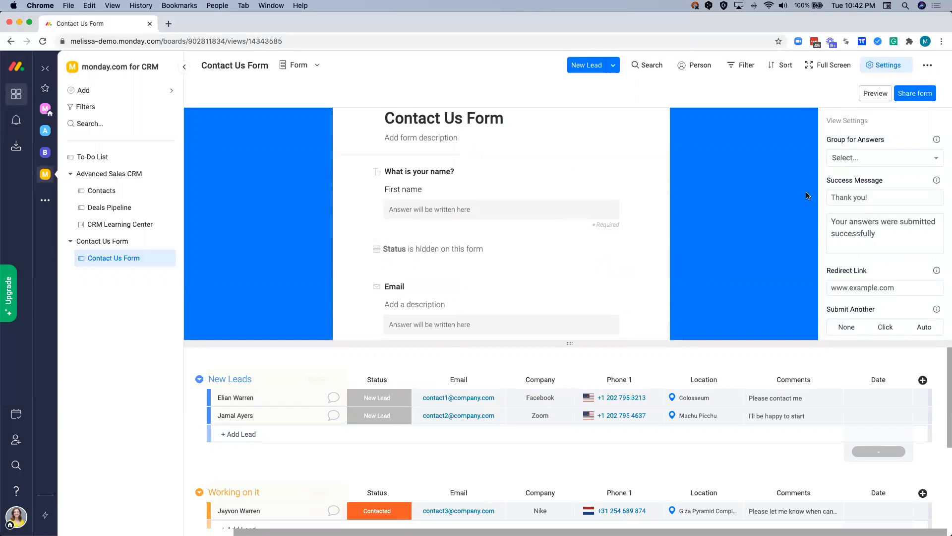
# - Review the form's settings for answer group, success message, redirect link, repeat submissions, anonymity and survey view
pyautogui.click(864, 167)
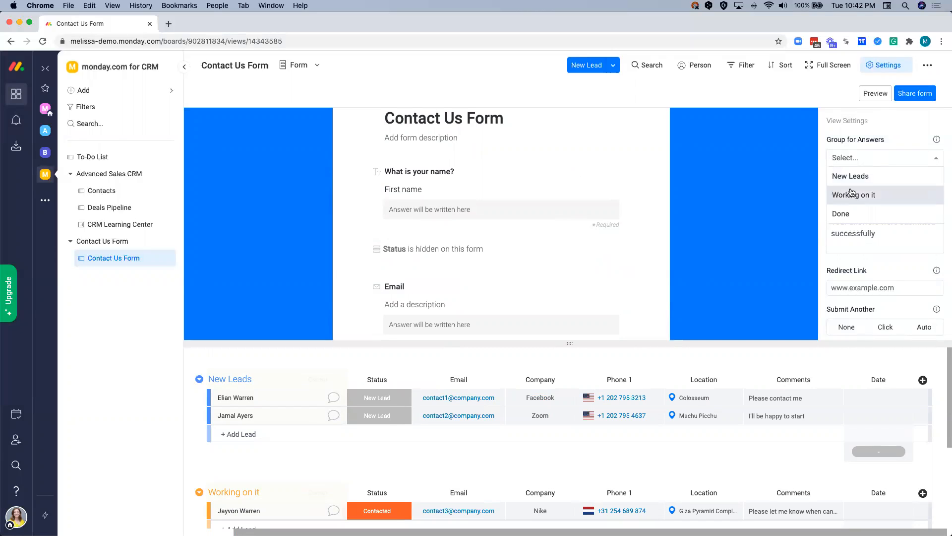
pyautogui.click(822, 166)
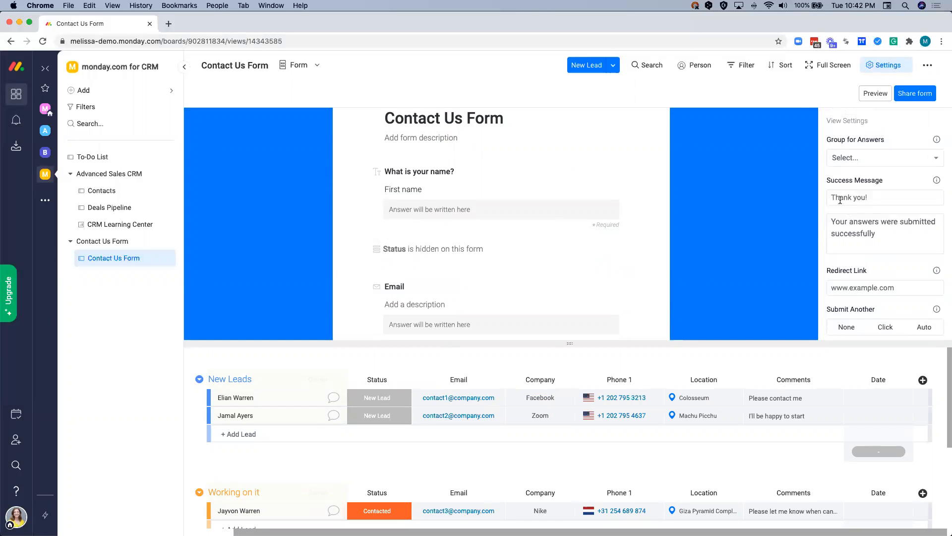
pyautogui.click(857, 198)
pyautogui.scroll(-2, 840, 224)
pyautogui.click(836, 247)
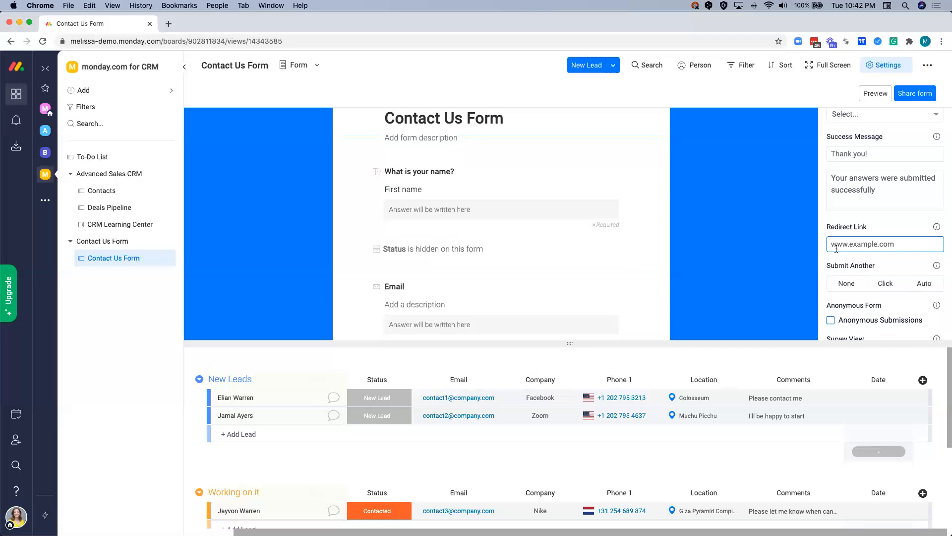
pyautogui.scroll(-5, 836, 249)
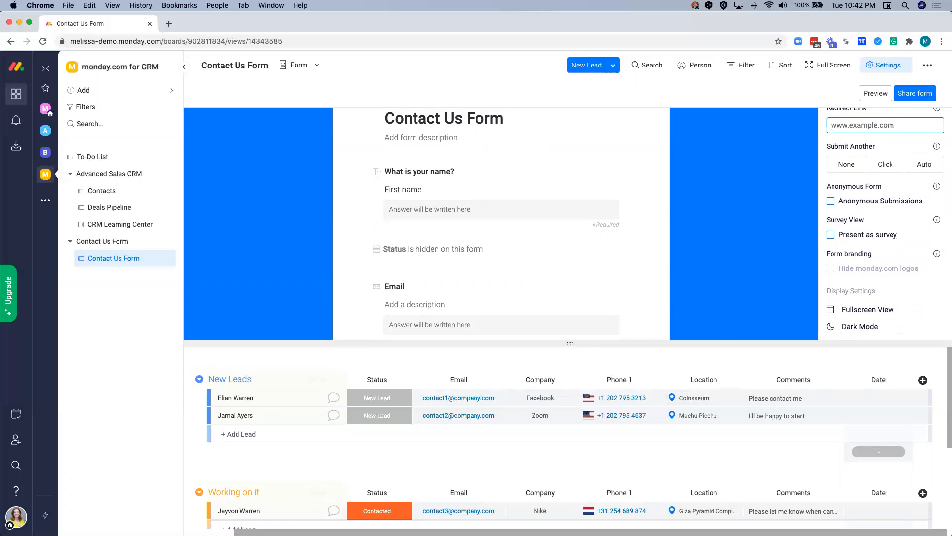
# - Look at the form's shareable link and embed code, and switch the board to the Main Table view
pyautogui.click(914, 93)
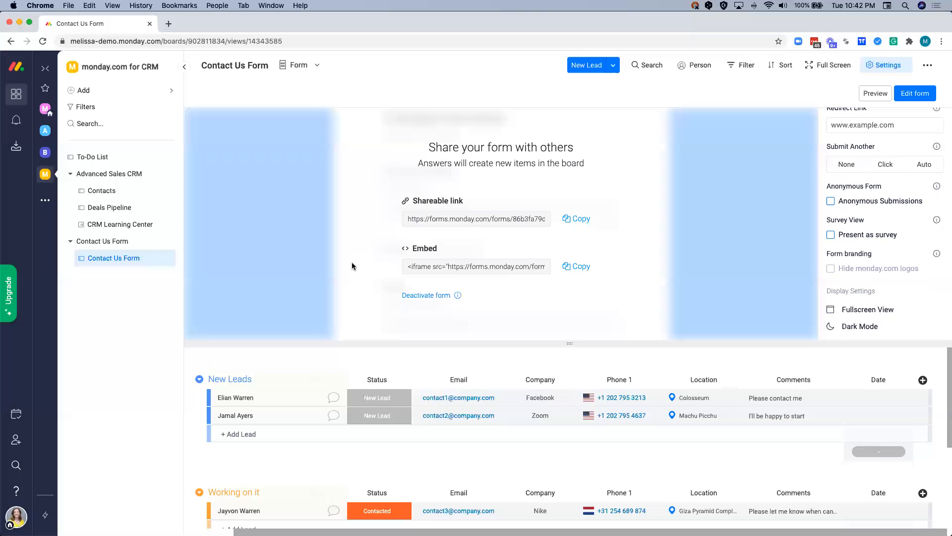
pyautogui.click(300, 65)
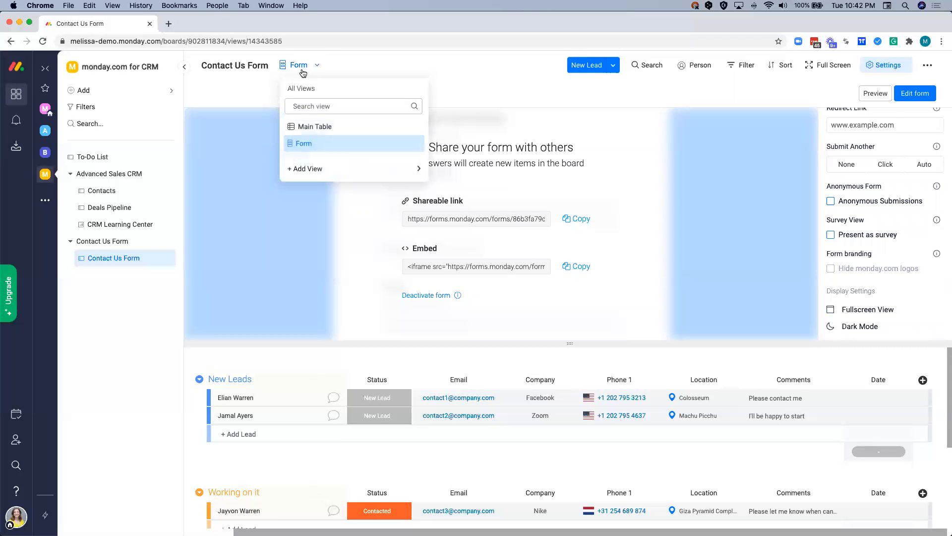
pyautogui.click(304, 127)
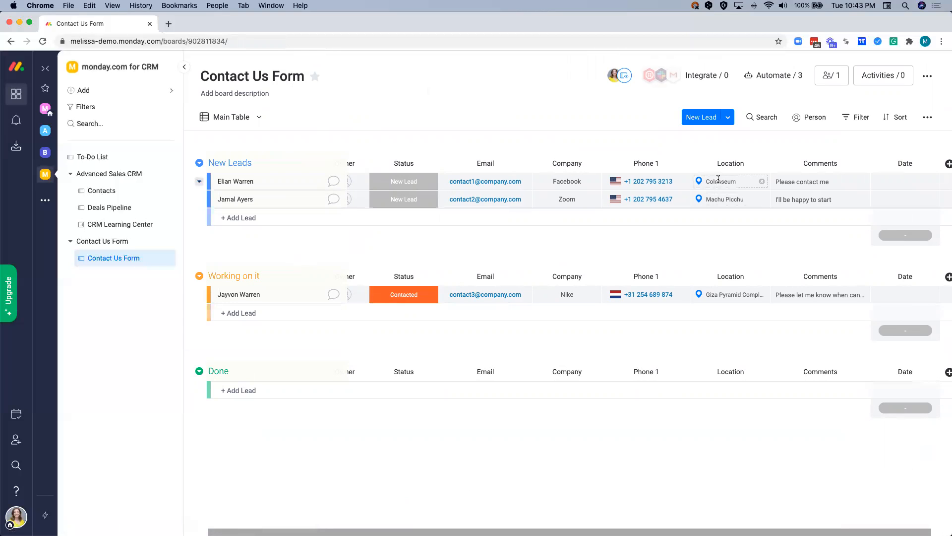
# - Choose the Gmail integration recipe that emails someone when a new item is created, using the first listed Gmail account
pyautogui.click(721, 77)
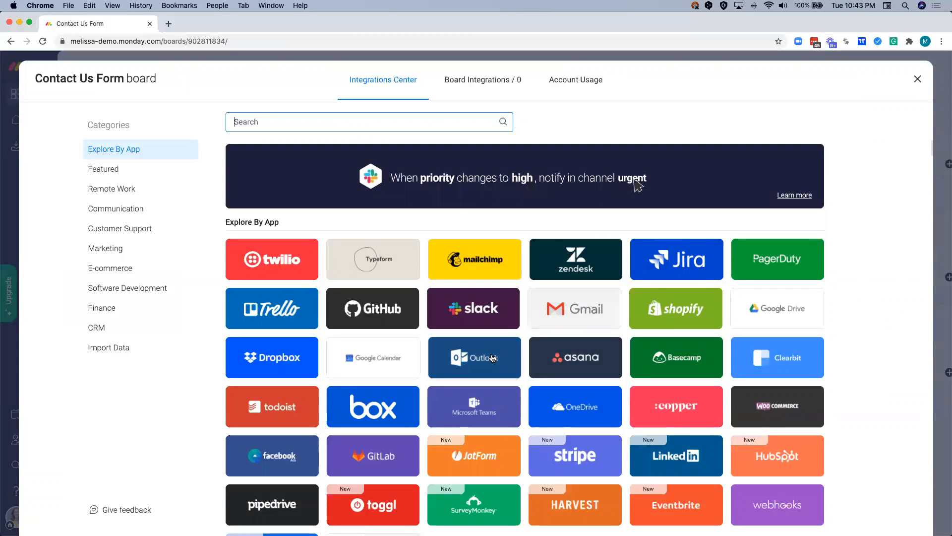
pyautogui.click(557, 307)
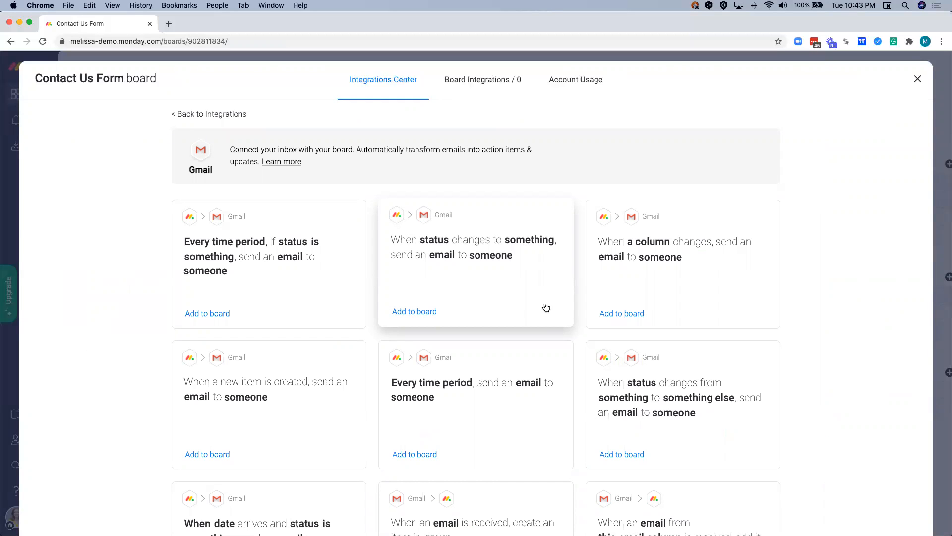
pyautogui.scroll(-2, 147, 351)
pyautogui.scroll(-1, 148, 351)
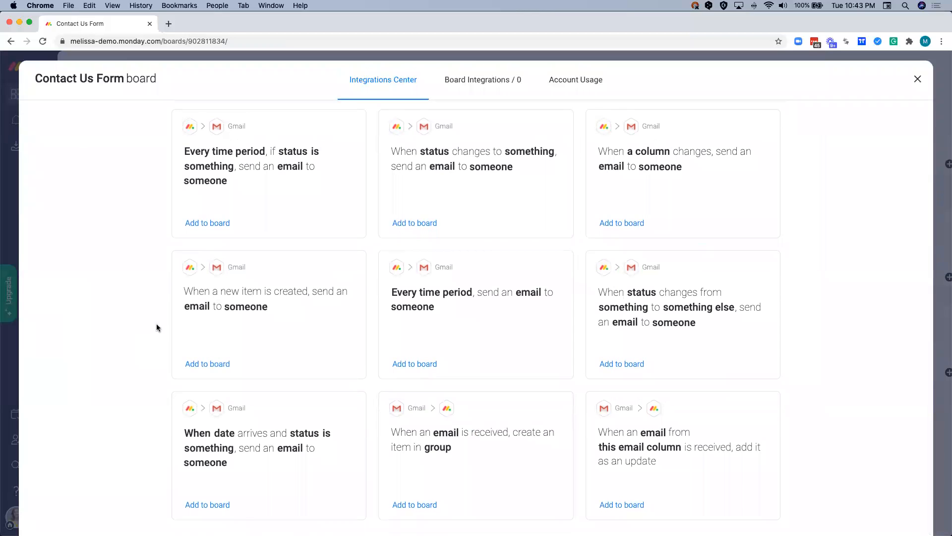
pyautogui.scroll(3, 156, 327)
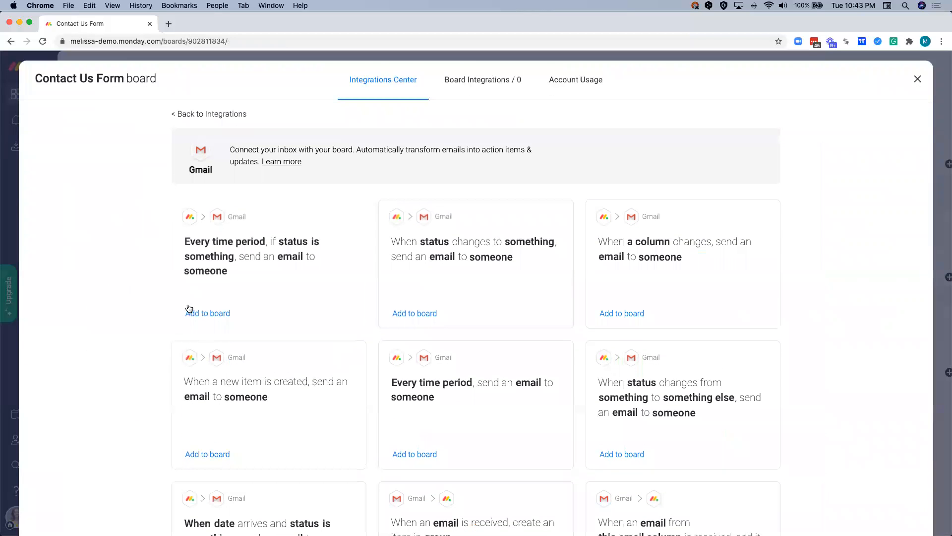
pyautogui.scroll(-2, 132, 317)
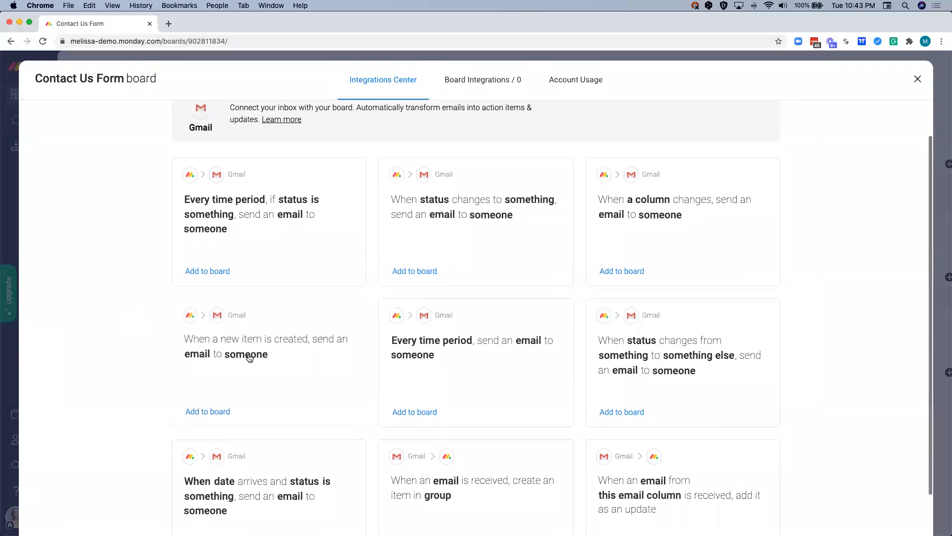
pyautogui.click(278, 346)
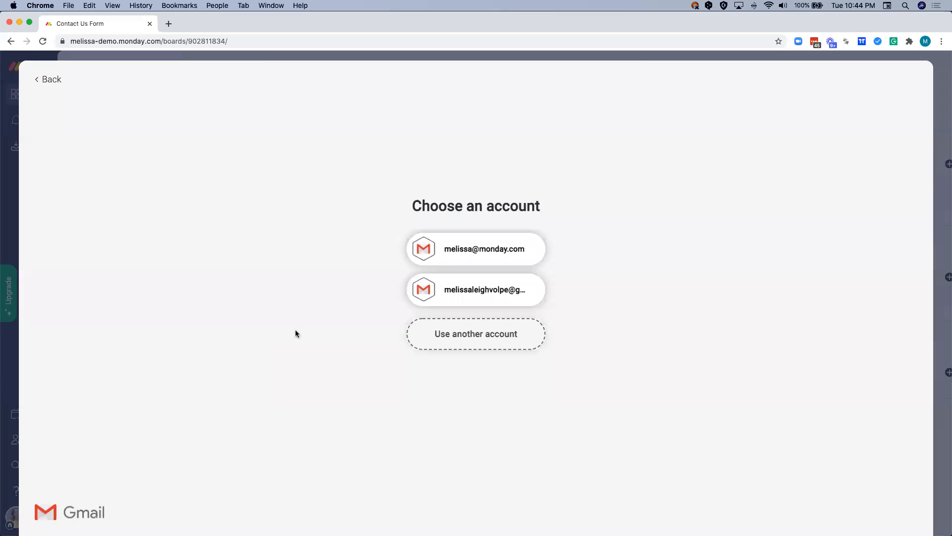
pyautogui.click(442, 252)
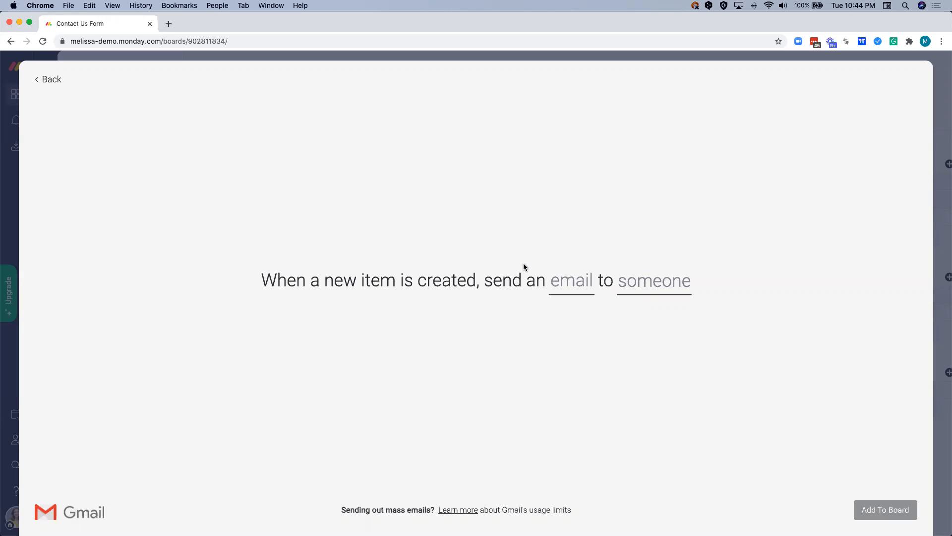
# - Set the integration email's subject to "Thank you!" and start the body with "Hi", the autopopulated Item Name and a comma
pyautogui.click(556, 289)
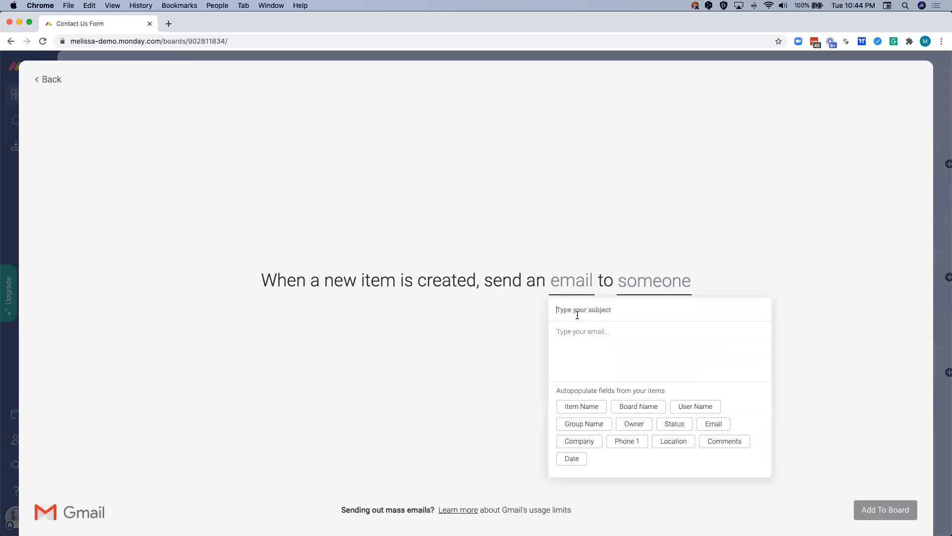
pyautogui.write('Thank you!')
pyautogui.click(576, 340)
pyautogui.click(566, 377)
pyautogui.write('Hi')
pyautogui.click(584, 407)
pyautogui.write(',')
# - Add the message "We will be in touch shortly :)" below the email's greeting, separated by a blank line
pyautogui.press('Return')
pyautogui.press('Return')
pyautogui.write('We')
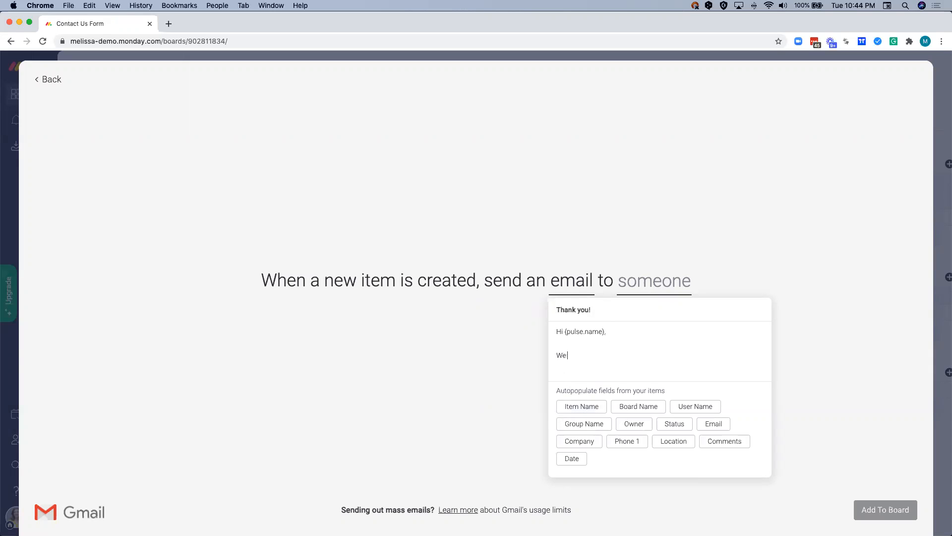
pyautogui.write(' will be in touch short')
pyautogui.write('ly')
pyautogui.write(' :0')
pyautogui.write(')')
# - Send the email to the address in the Email column, add the integration to the board and close the integrations window
pyautogui.click(641, 287)
pyautogui.click(641, 287)
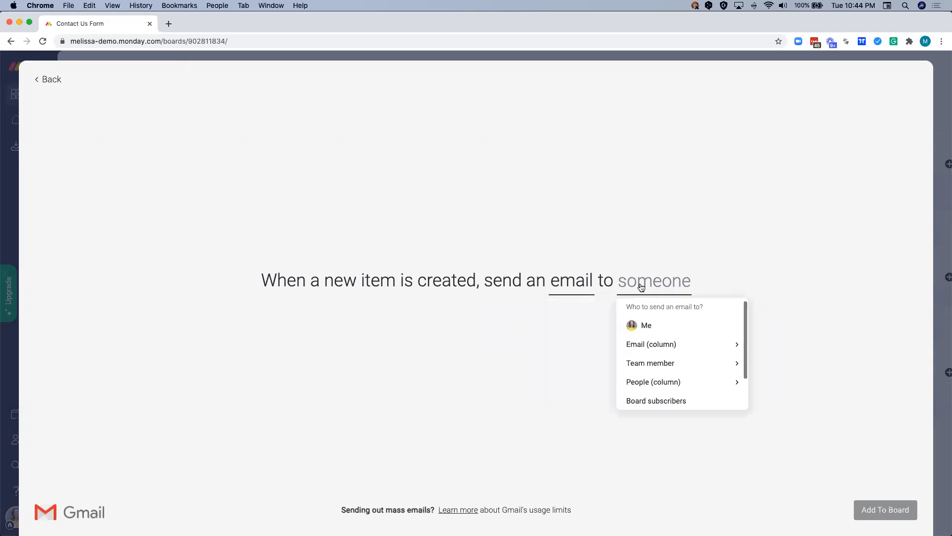
pyautogui.click(641, 347)
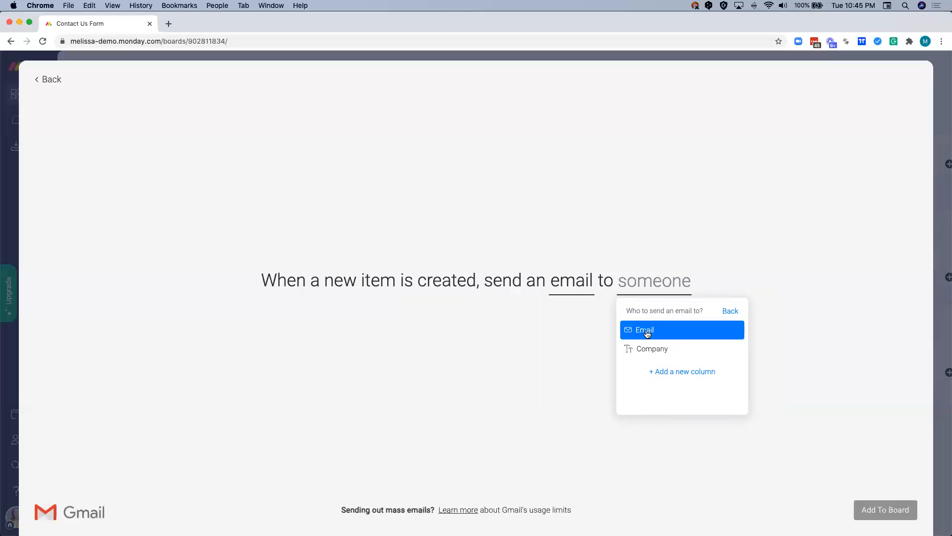
pyautogui.click(647, 331)
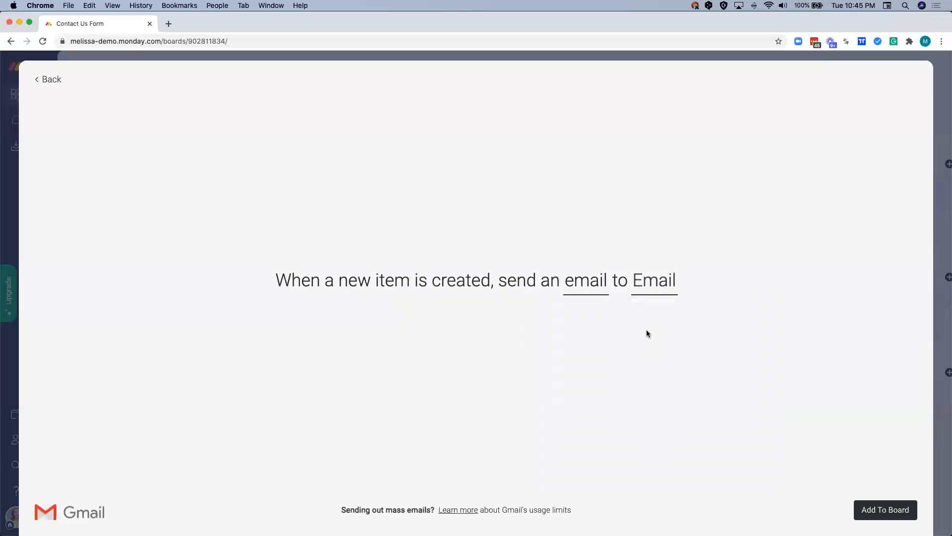
pyautogui.click(880, 509)
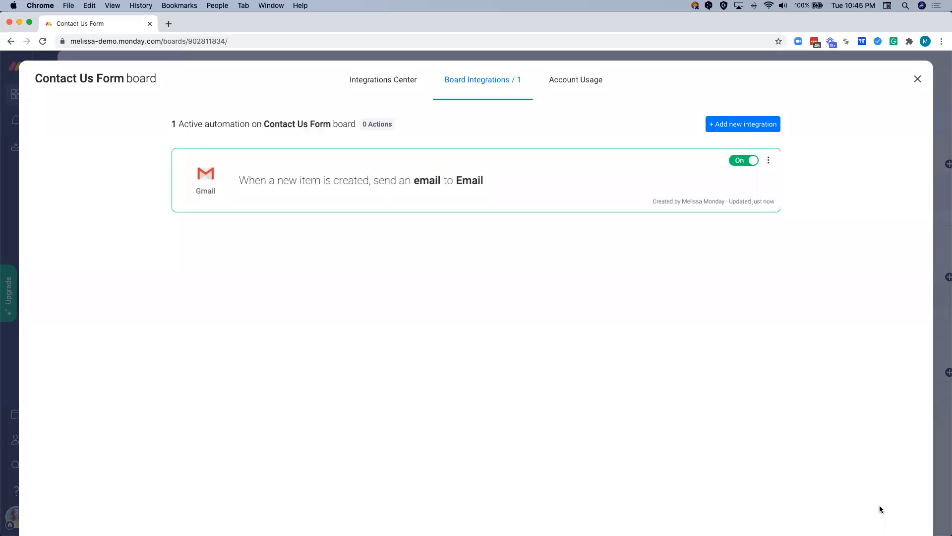
pyautogui.click(944, 412)
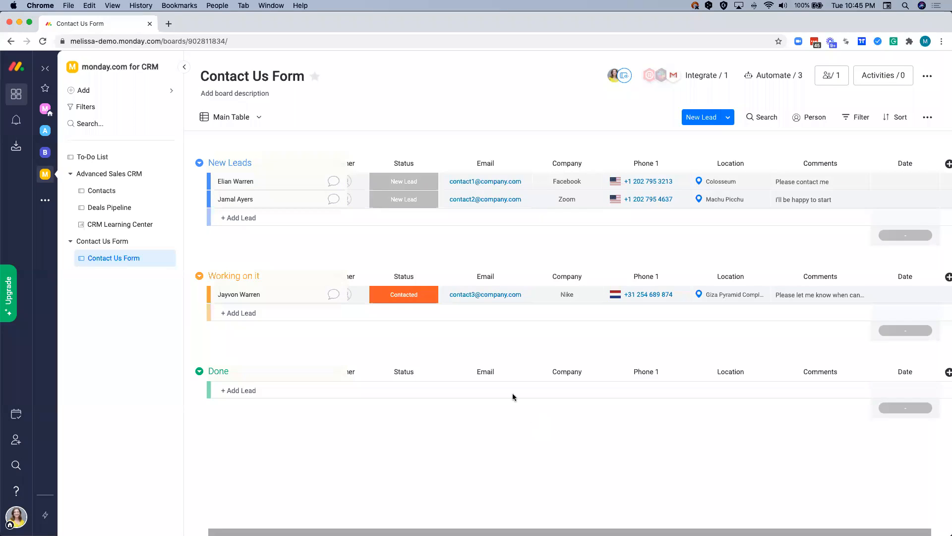
# - Switch the Contact Us Form board to its Form view and open the form's preview
pyautogui.click(254, 116)
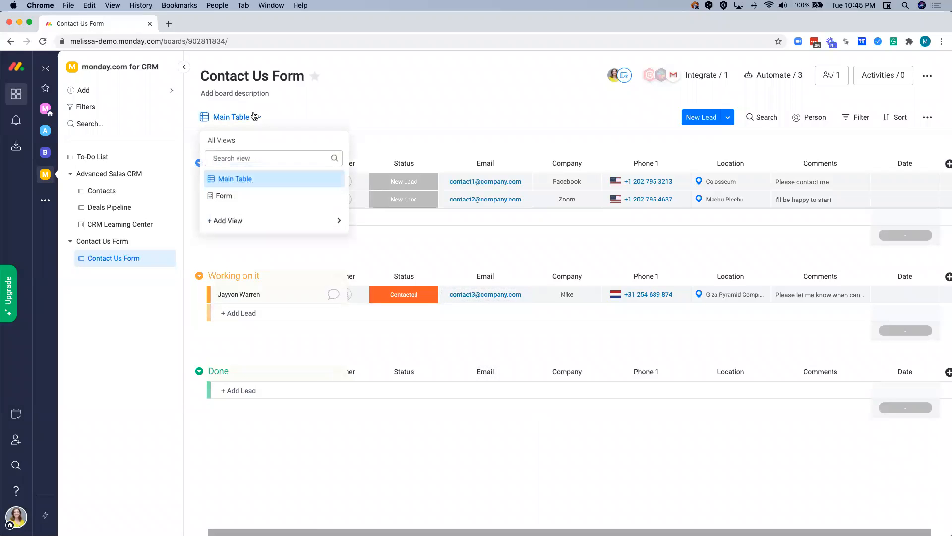
pyautogui.click(234, 197)
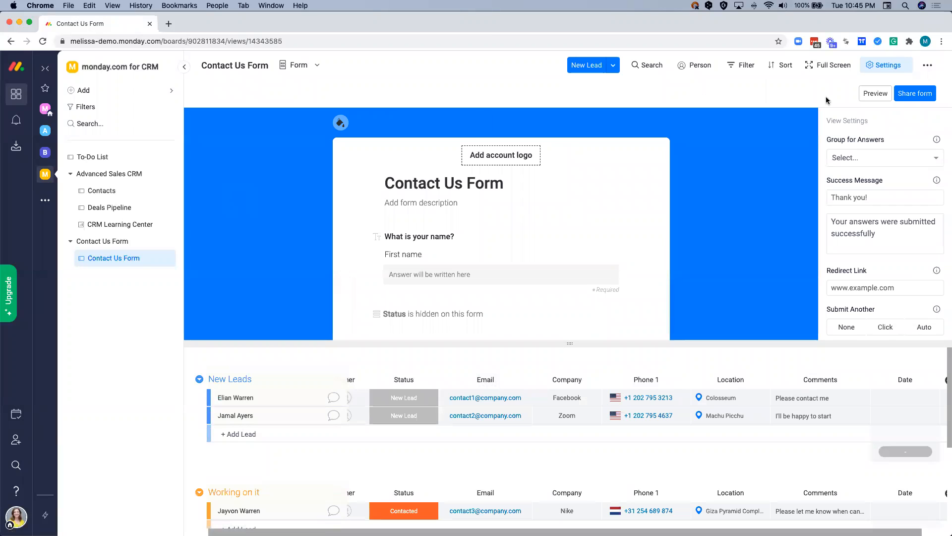
pyautogui.click(874, 93)
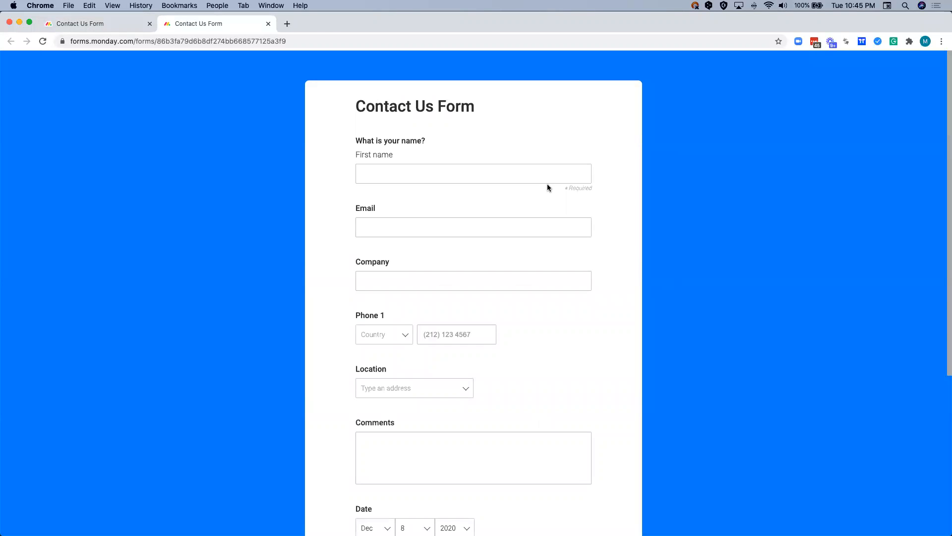
# - Fill in the form's first name and email address, and enter "monday.com" as the company
pyautogui.click(446, 176)
pyautogui.write('Melissa')
pyautogui.click(430, 219)
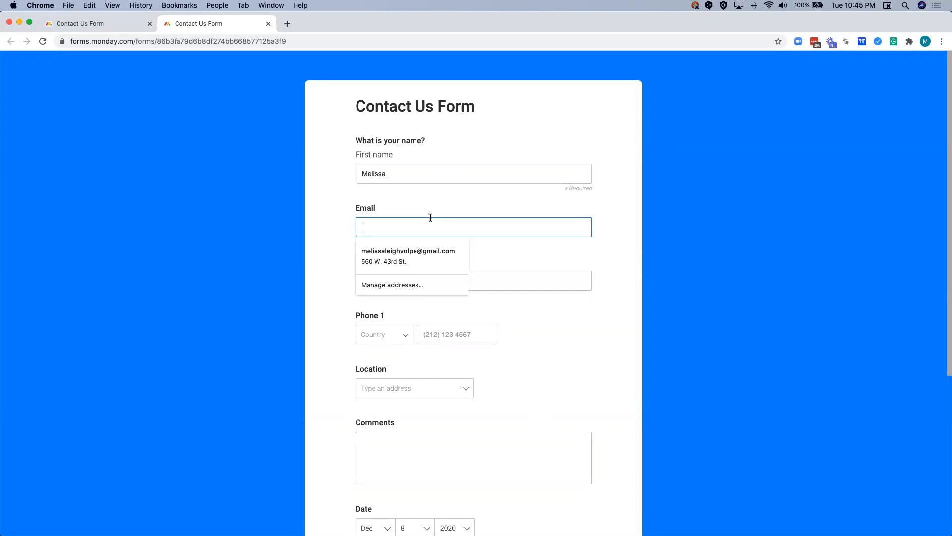
pyautogui.click(377, 281)
pyautogui.write('monday.com')
# - Set the phone country to United States (+1), enter the phone number and choose "New York, NY, USA" as the location
pyautogui.click(372, 334)
pyautogui.write('united')
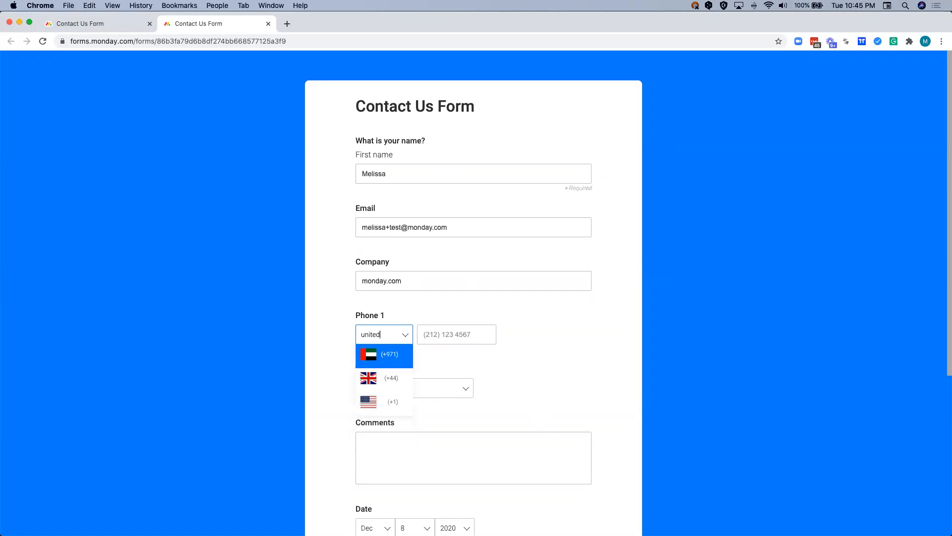
pyautogui.press('Down')
pyautogui.press('Down')
pyautogui.press('Tab')
pyautogui.write('770')
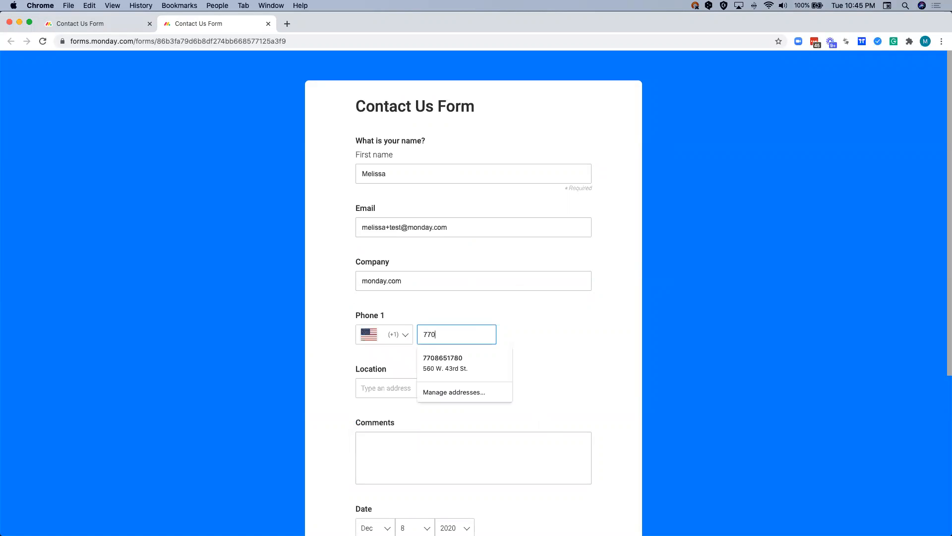
pyautogui.write('3333333')
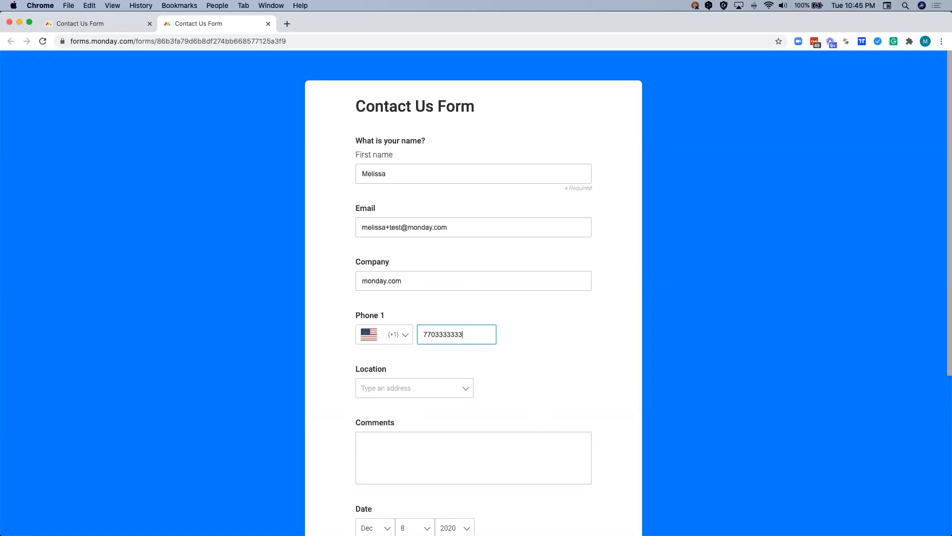
pyautogui.click(417, 385)
pyautogui.write('new york')
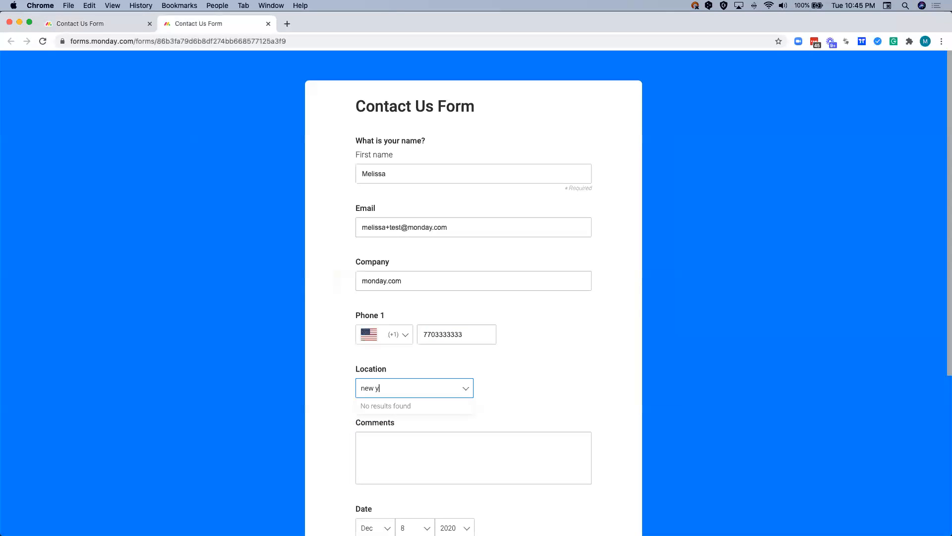
pyautogui.click(397, 403)
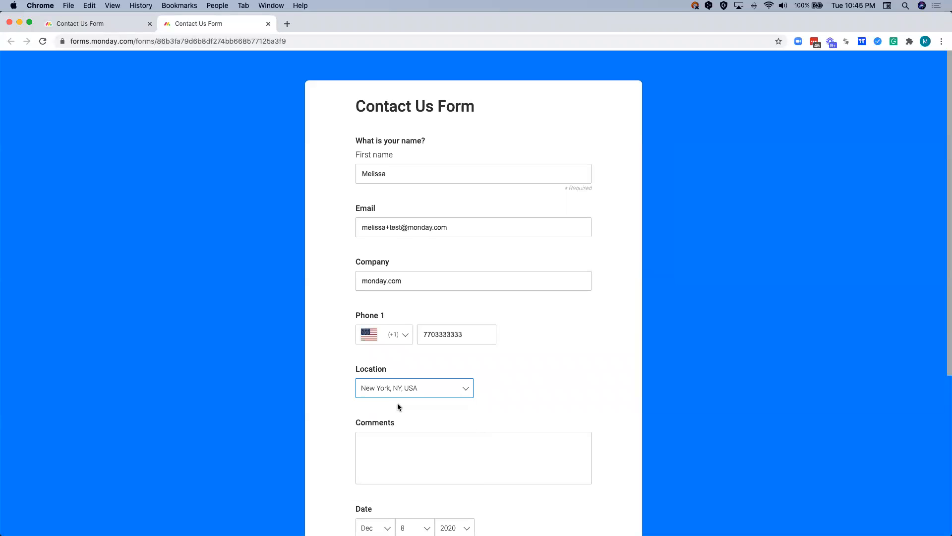
# - Enter "Thank you!" as the comment and submit the form
pyautogui.scroll(-1, 368, 434)
pyautogui.click(368, 434)
pyautogui.write('Thank you!')
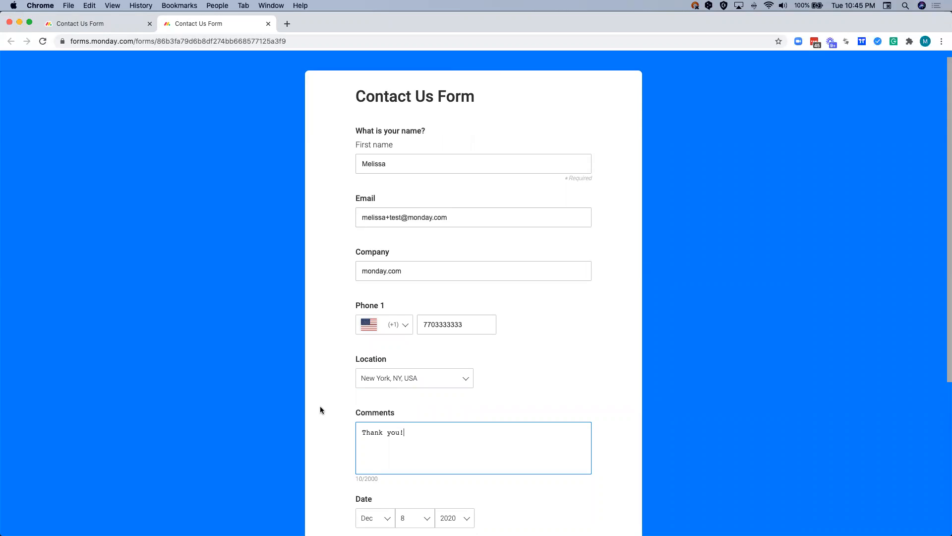
pyautogui.scroll(-5, 334, 408)
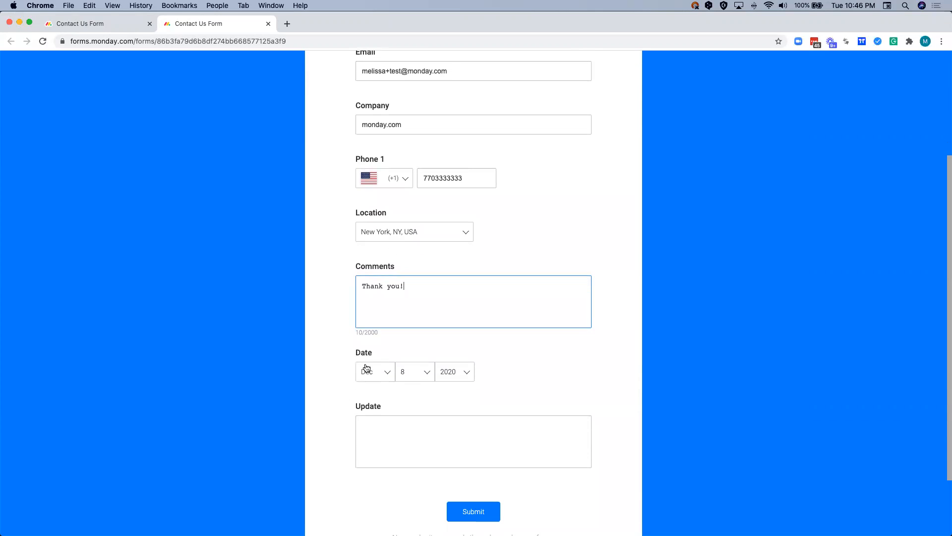
pyautogui.scroll(-1, 374, 428)
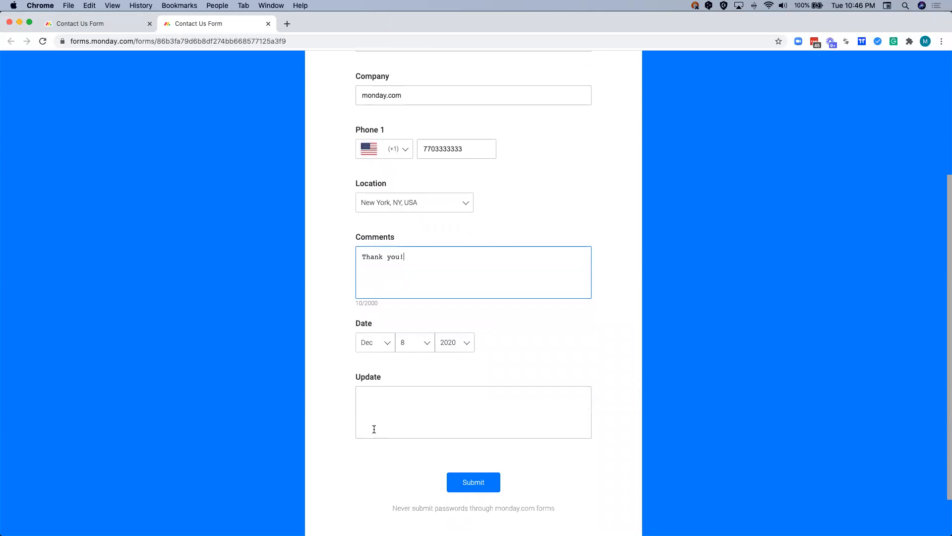
pyautogui.click(471, 487)
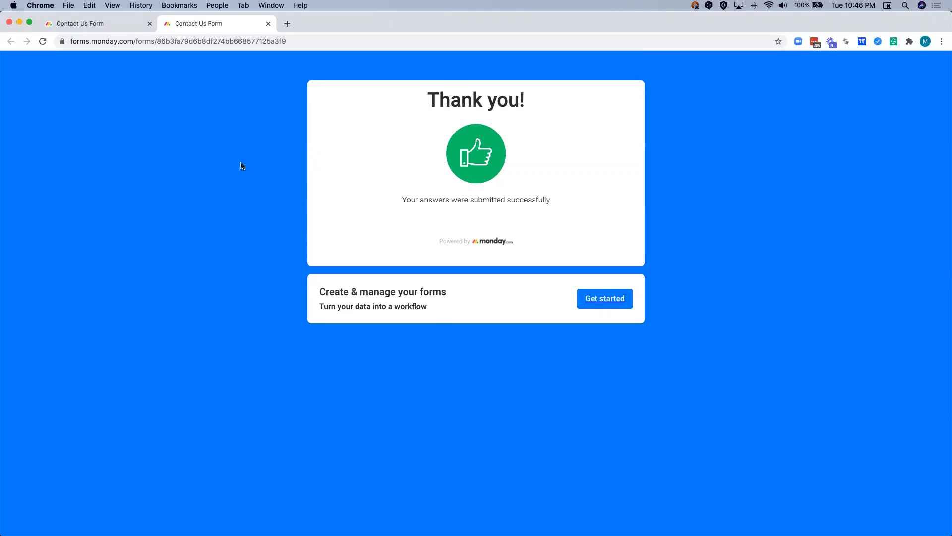
# - Return to the board, examine the newly submitted lead's columns and item card, and read the full automated email in its updates
pyautogui.click(106, 24)
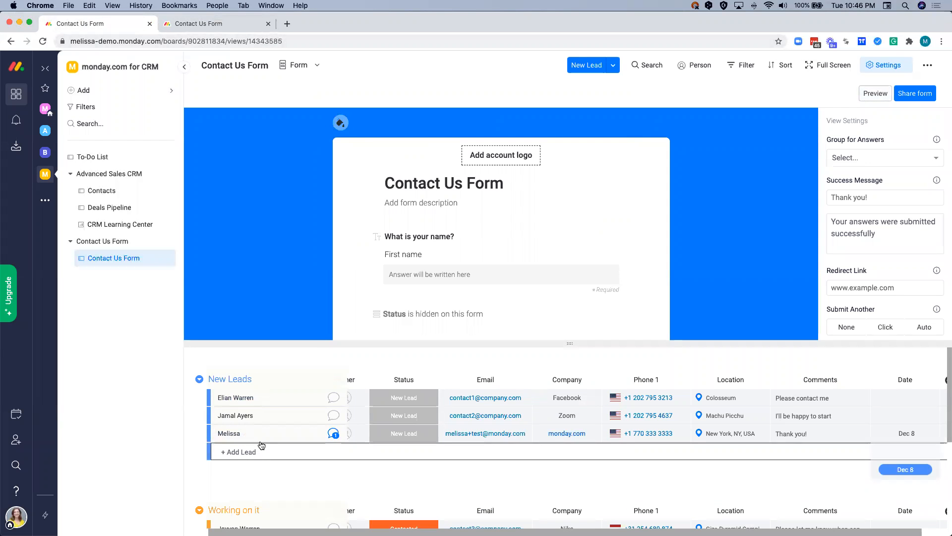
pyautogui.hscroll(-1, 396, 445)
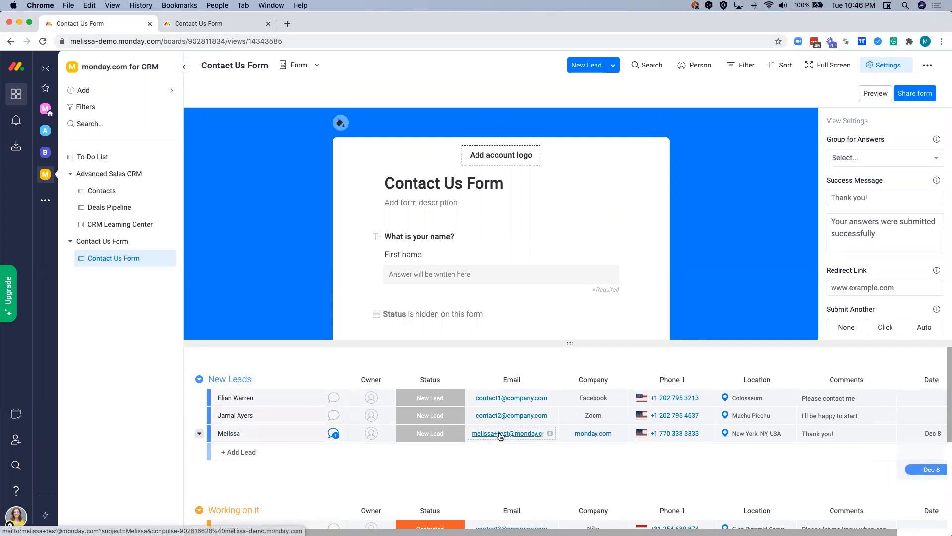
pyautogui.hscroll(2, 500, 435)
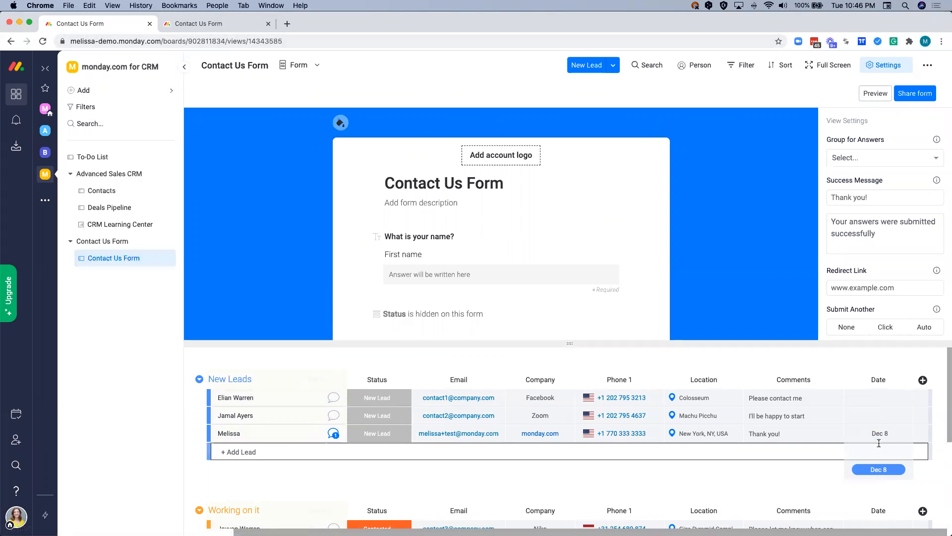
pyautogui.hscroll(-2, 719, 424)
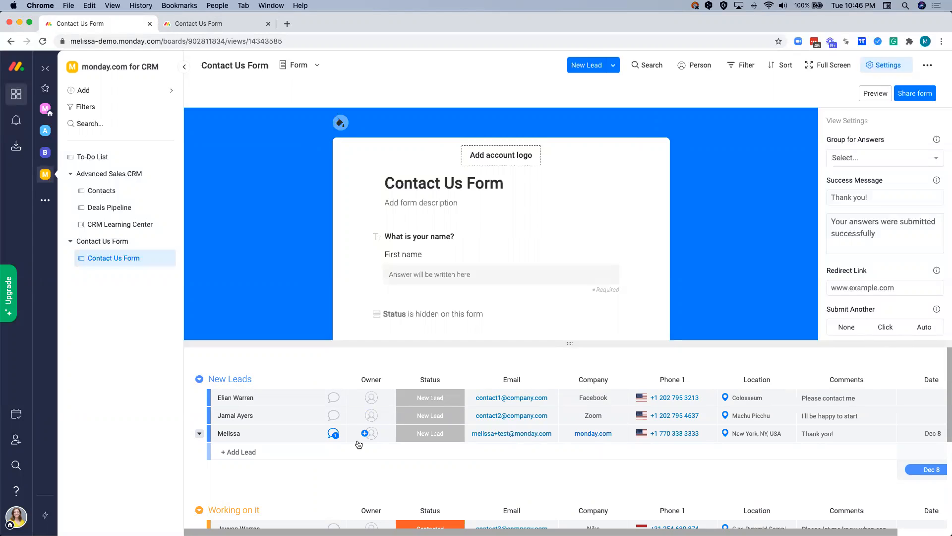
pyautogui.click(333, 434)
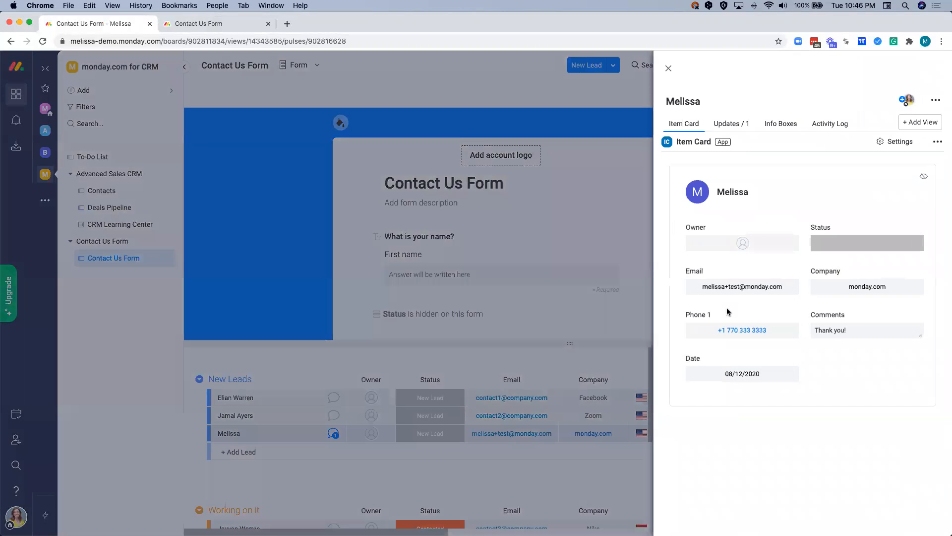
pyautogui.click(731, 129)
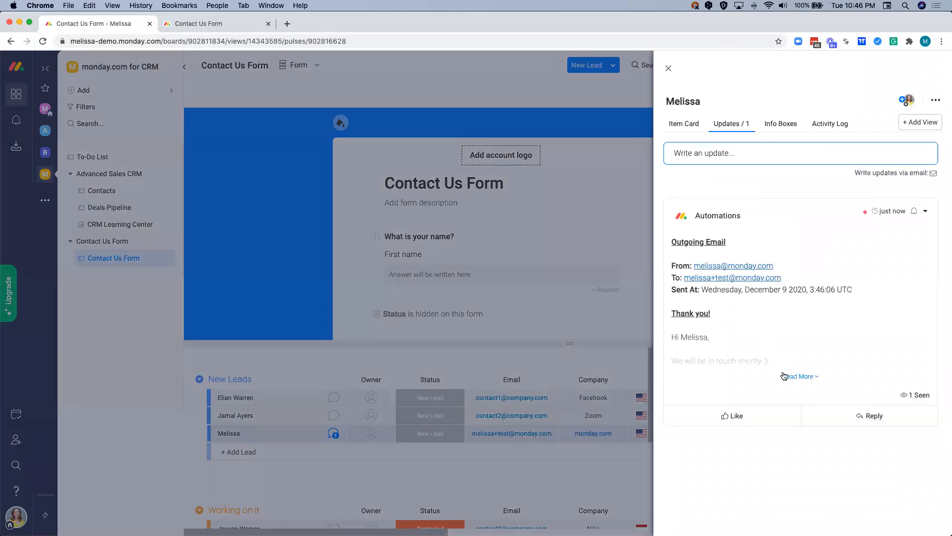
pyautogui.click(783, 375)
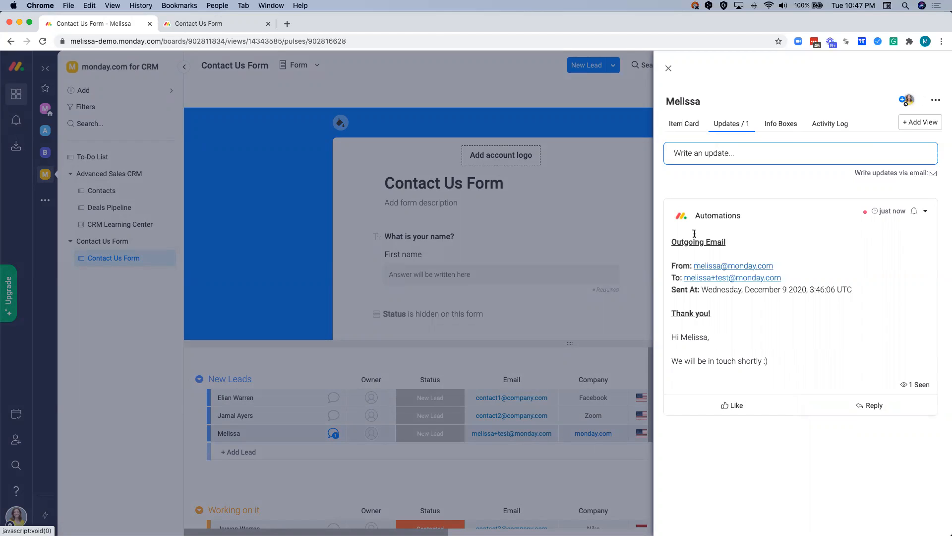
# - Post an update on the new lead mentioning Salesperson 2 with the text "they are very interested!" and close the lead's details
pyautogui.click(700, 154)
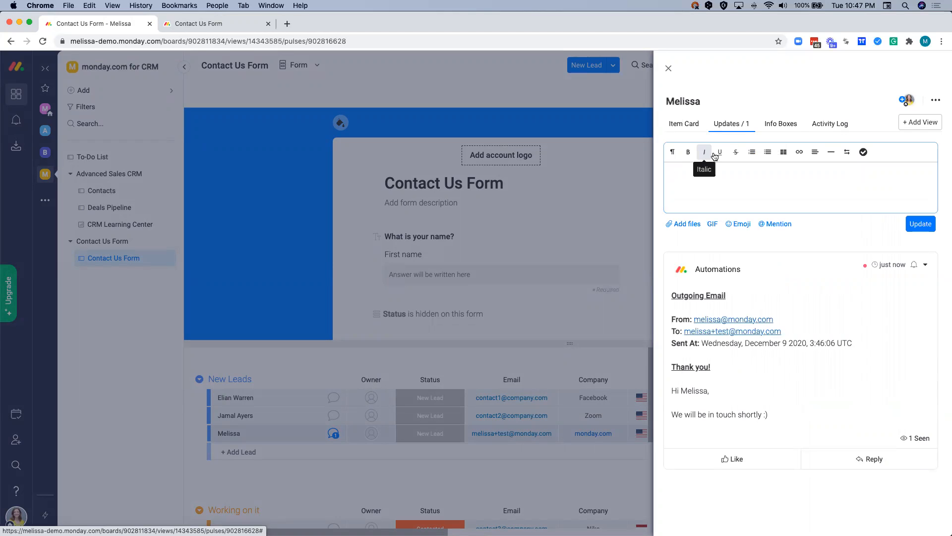
pyautogui.click(710, 179)
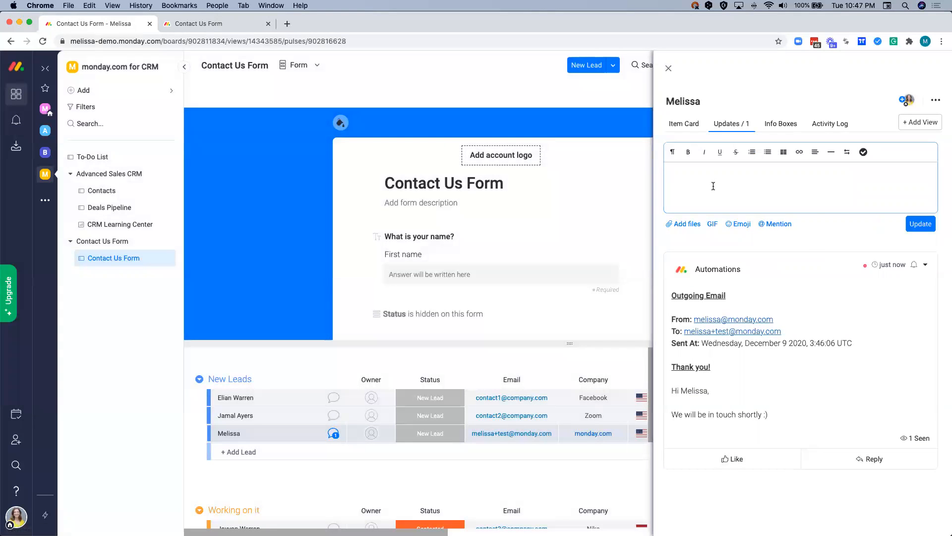
pyautogui.write('@')
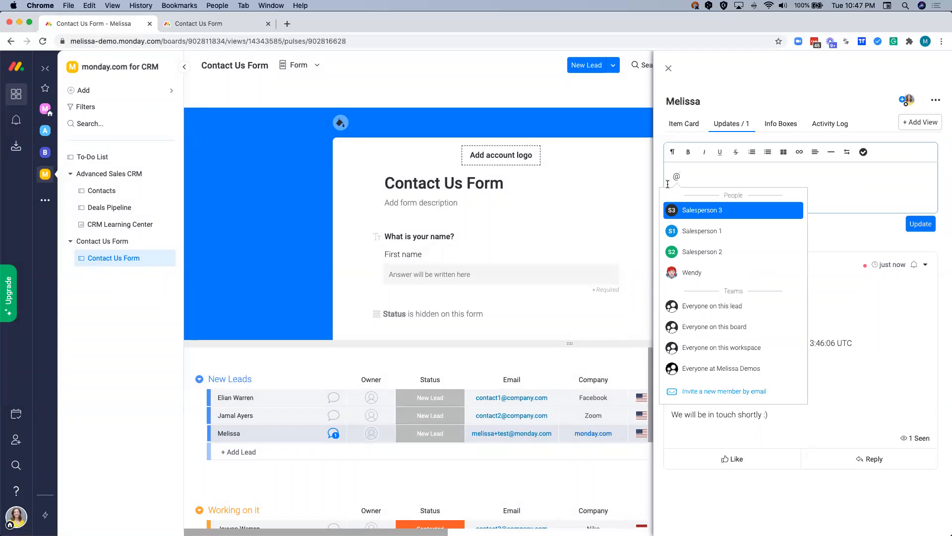
pyautogui.click(681, 250)
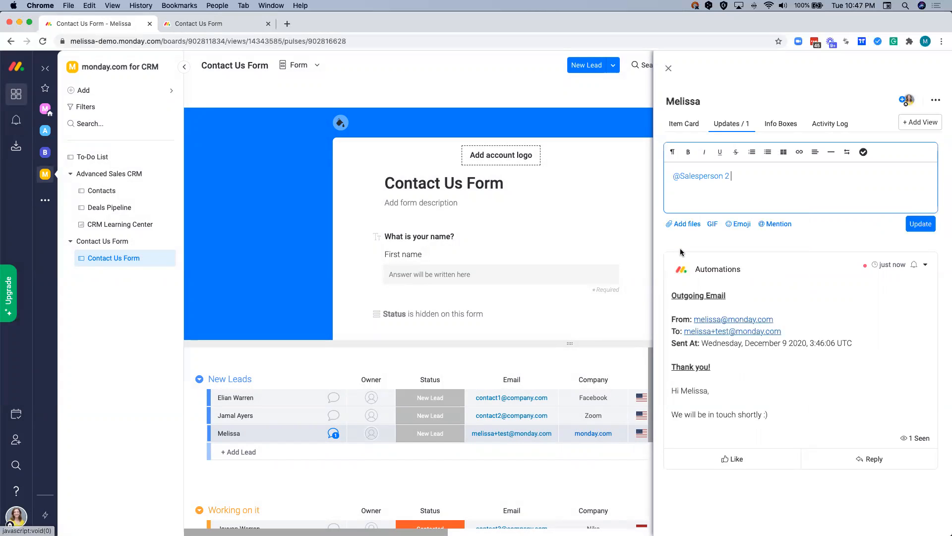
pyautogui.write('they are very inte')
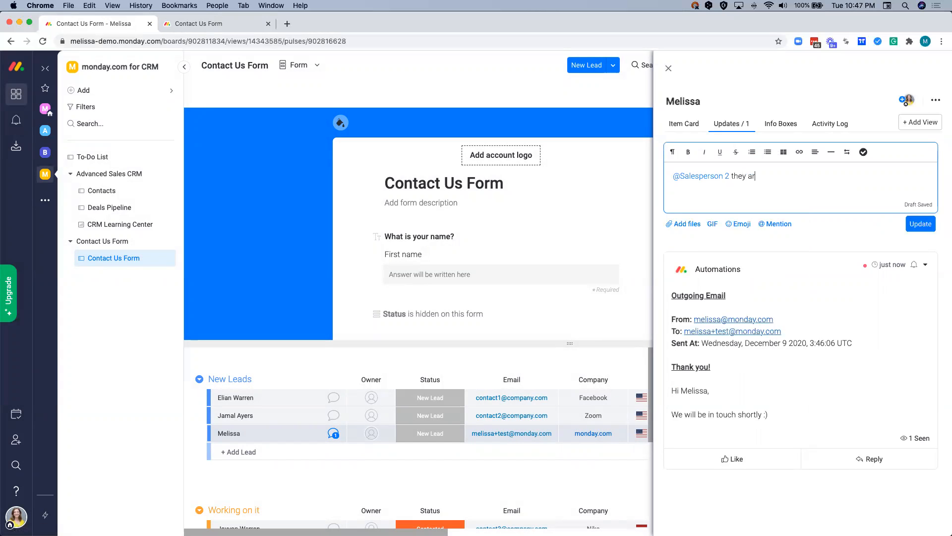
pyautogui.write('rested!')
pyautogui.click(920, 229)
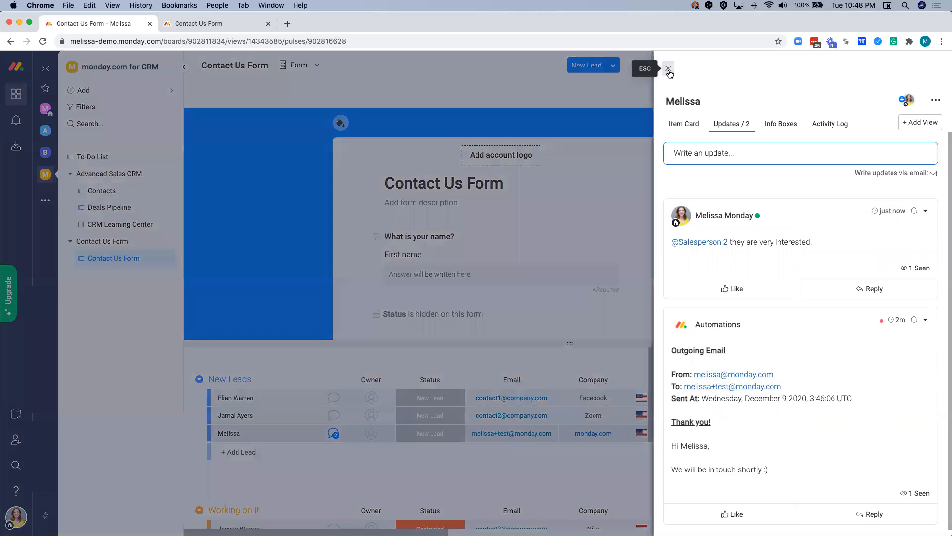
pyautogui.click(669, 68)
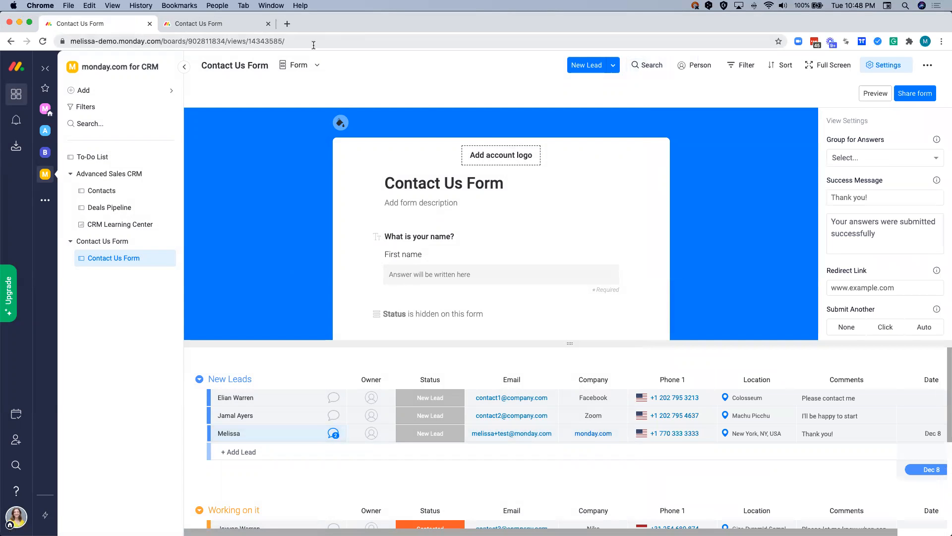
# - From the board's Main Table, start a new item-creation automation: when status changes to something, create an item in board
pyautogui.click(299, 65)
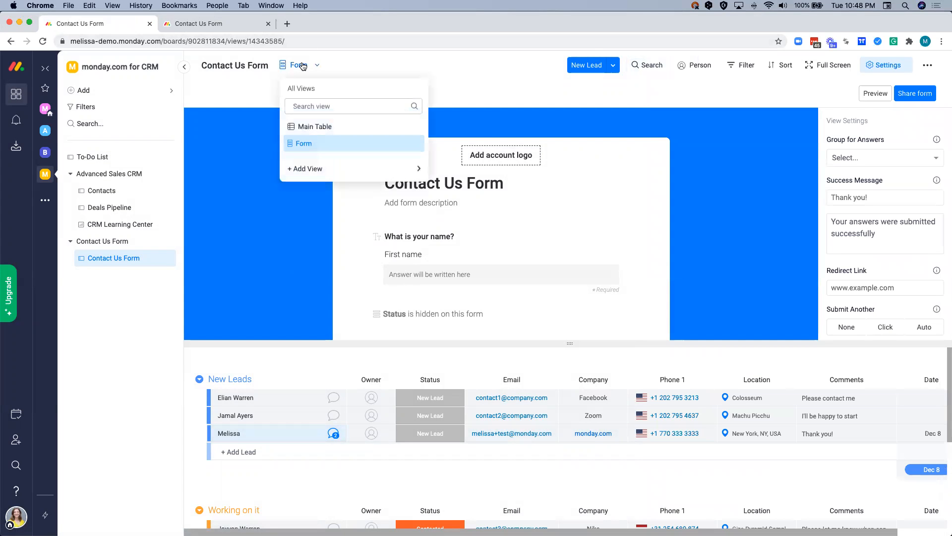
pyautogui.click(310, 127)
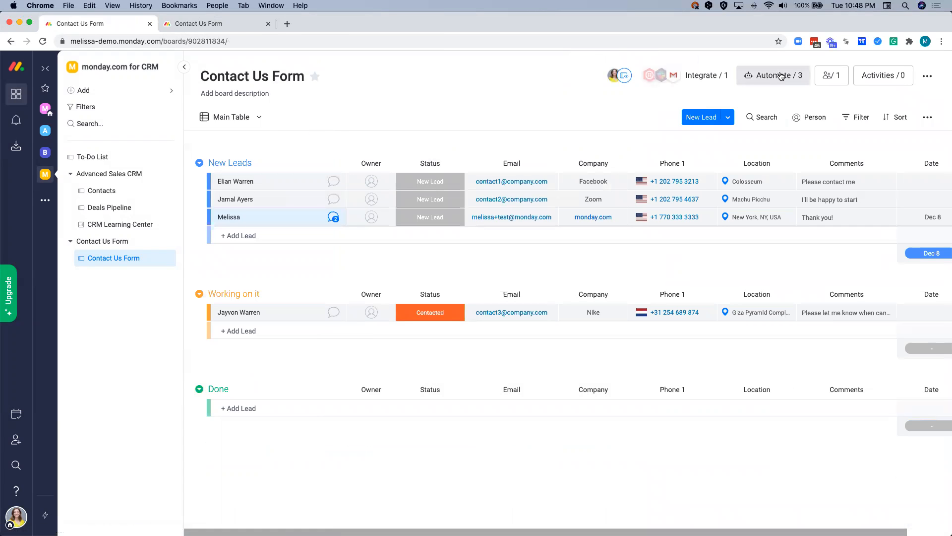
pyautogui.click(758, 72)
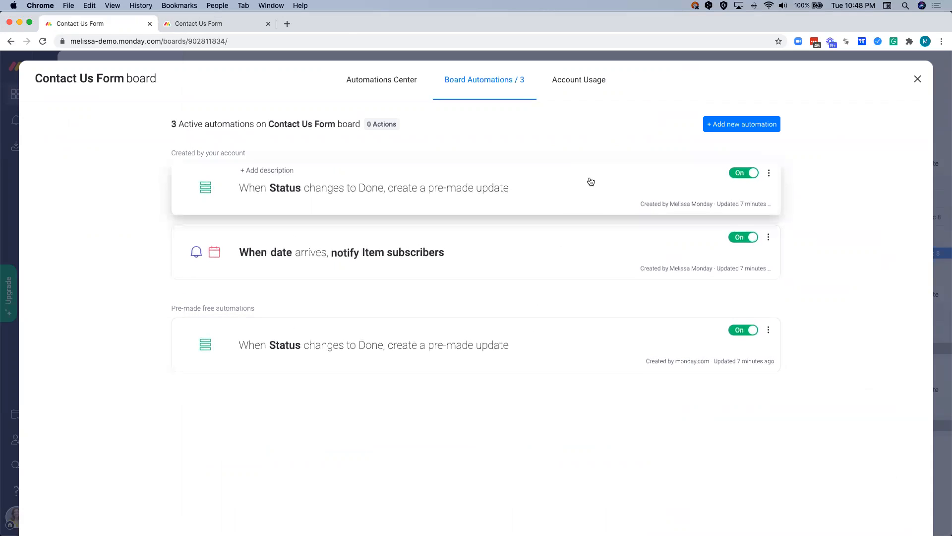
pyautogui.click(722, 128)
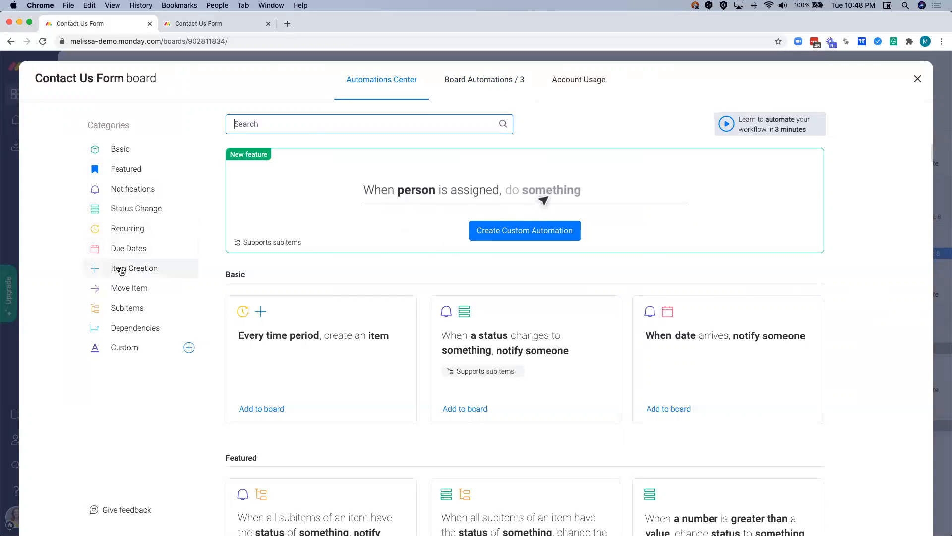
pyautogui.scroll(-5, 120, 271)
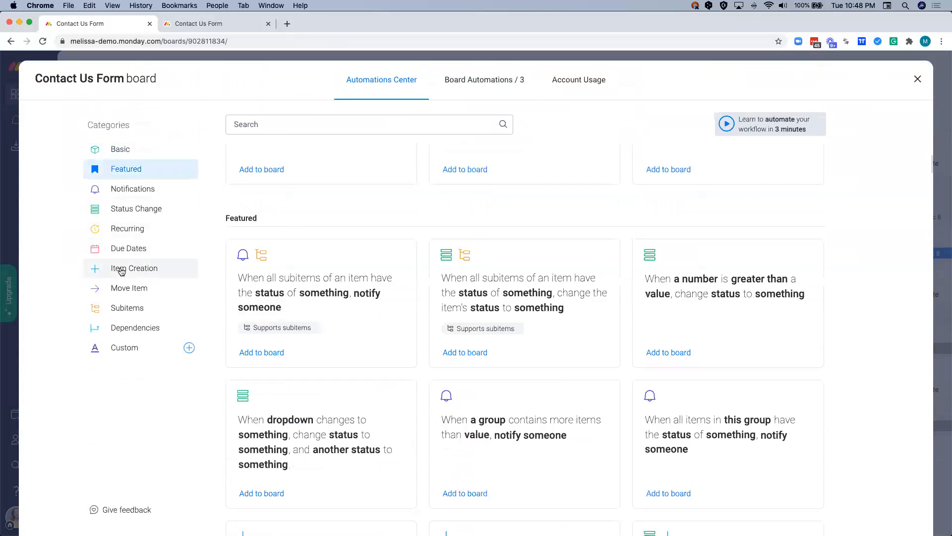
pyautogui.click(120, 271)
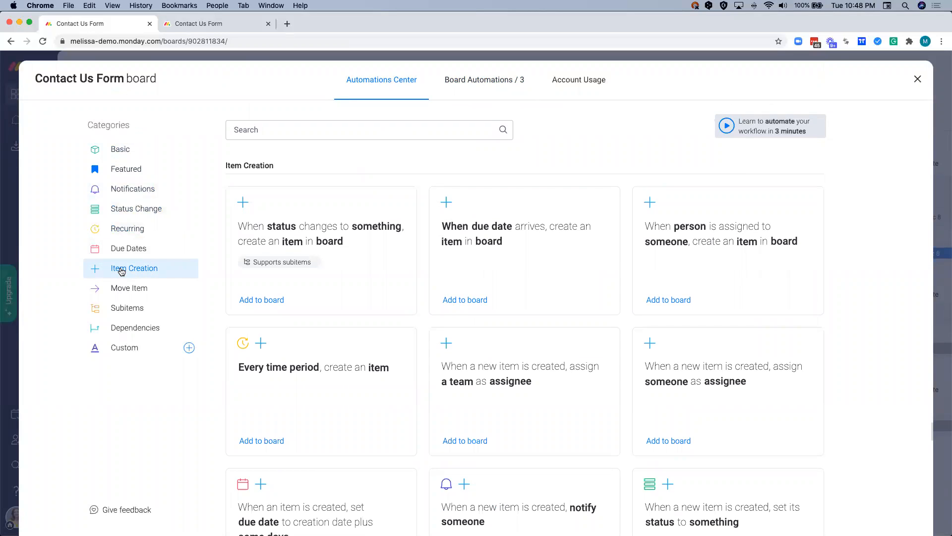
pyautogui.click(366, 255)
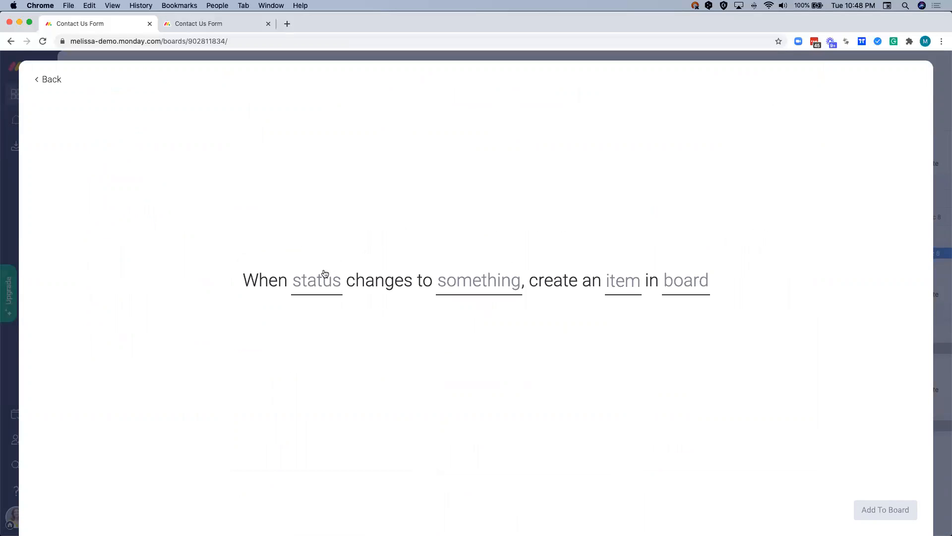
# - Set the automation to trigger when Status changes to Contacted and create the item in the Deals Pipeline board
pyautogui.click(314, 285)
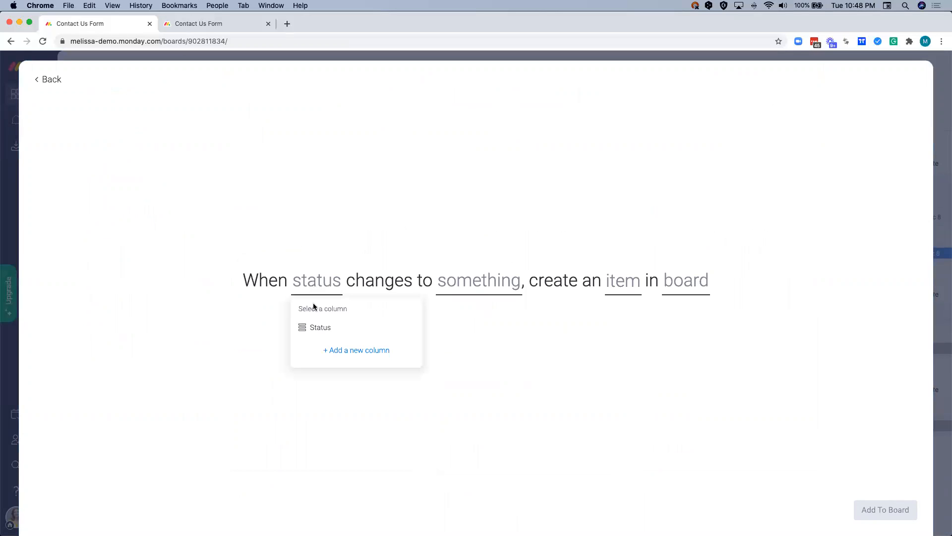
pyautogui.click(317, 328)
pyautogui.click(455, 291)
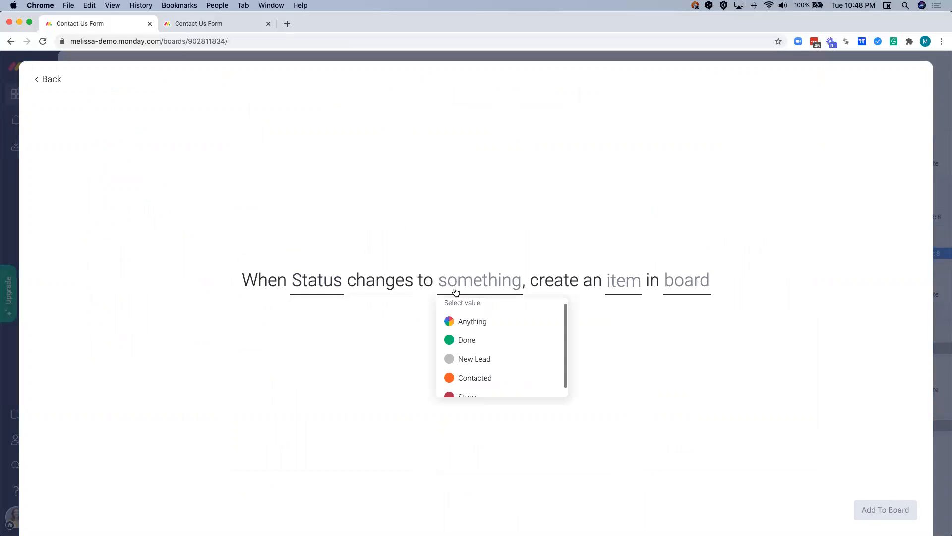
pyautogui.scroll(-1, 479, 347)
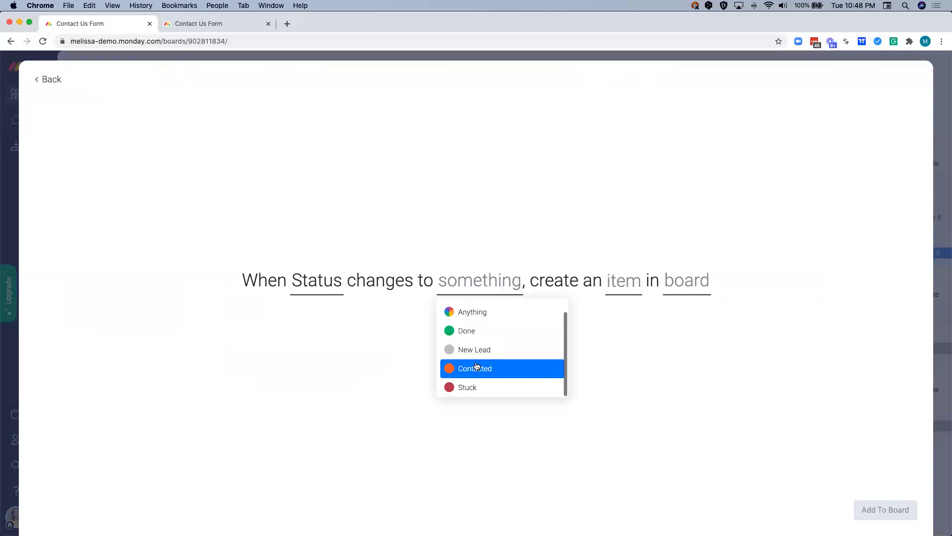
pyautogui.click(476, 365)
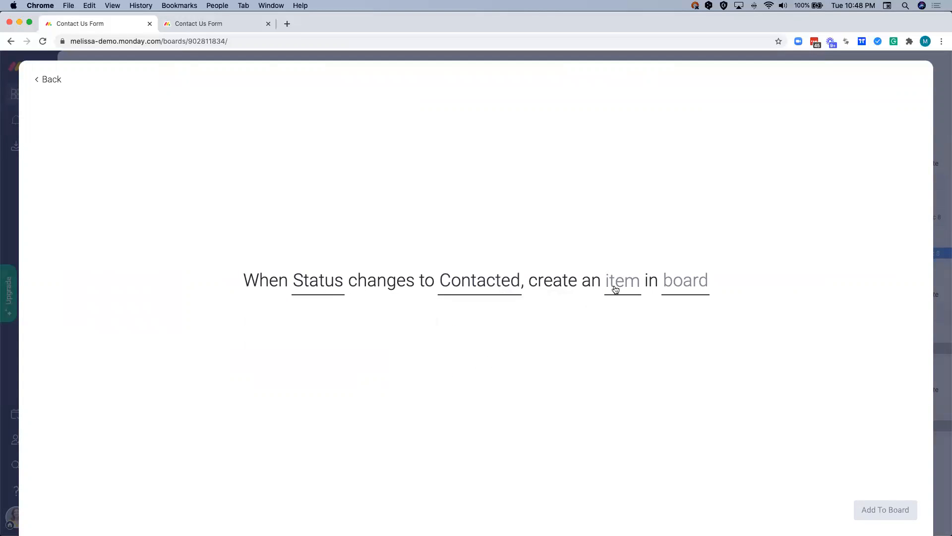
pyautogui.click(684, 285)
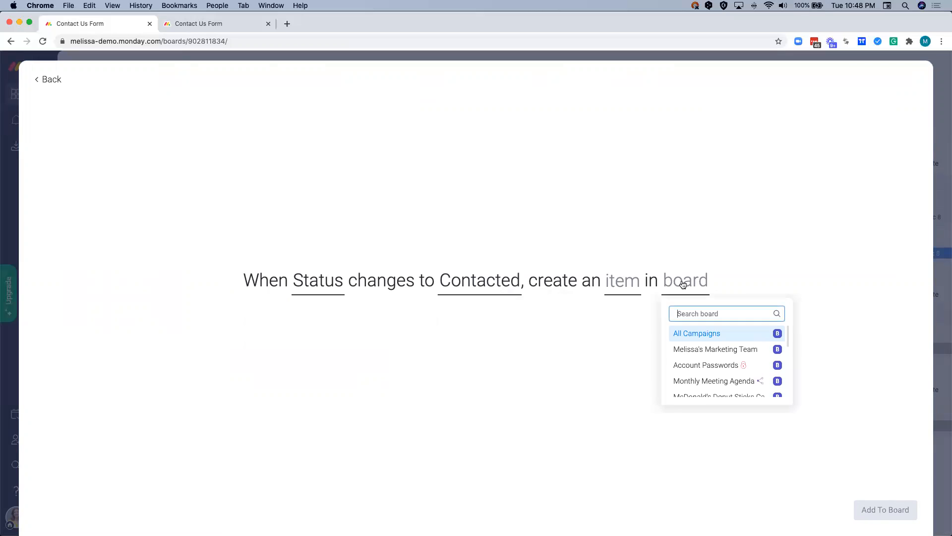
pyautogui.write('deals')
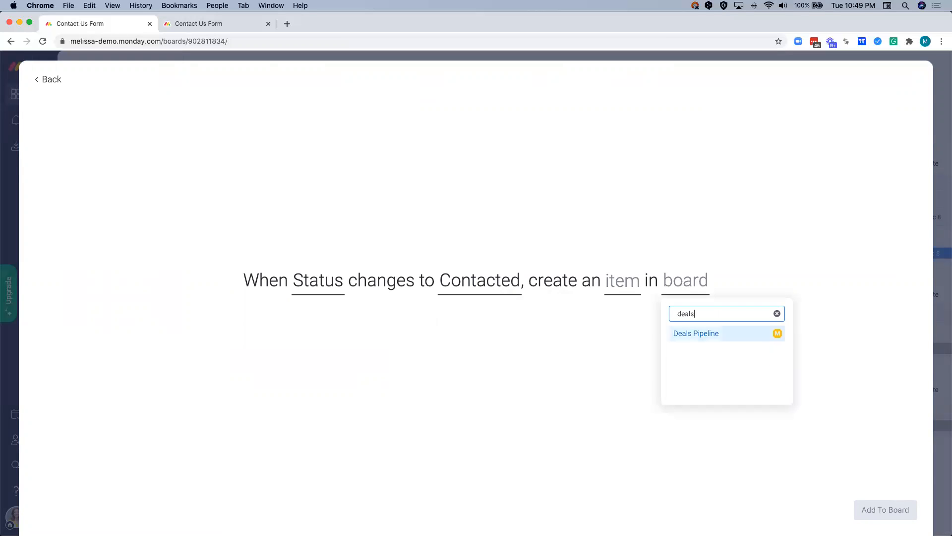
pyautogui.click(685, 336)
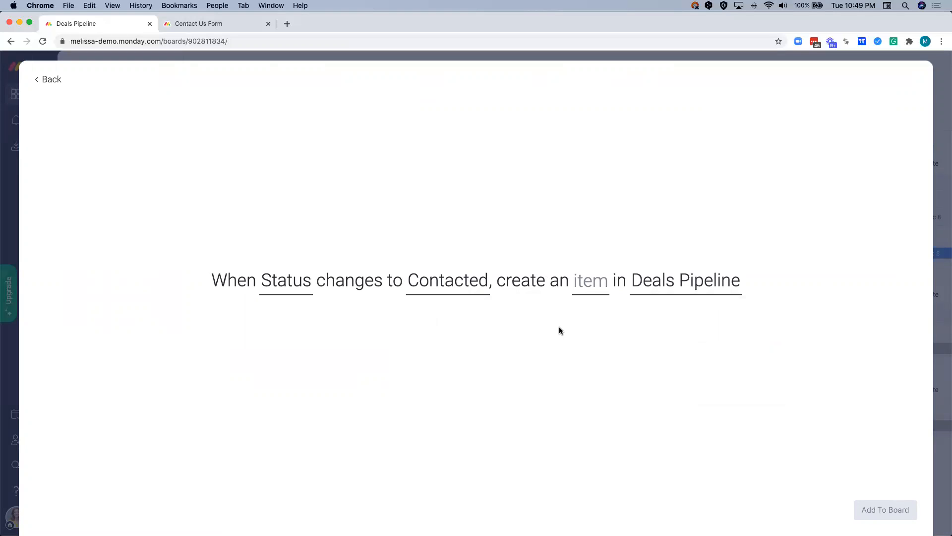
# - In the item's column mapping, remove the owner value from Owner and fill Phone from the Phone 1 column
pyautogui.click(588, 292)
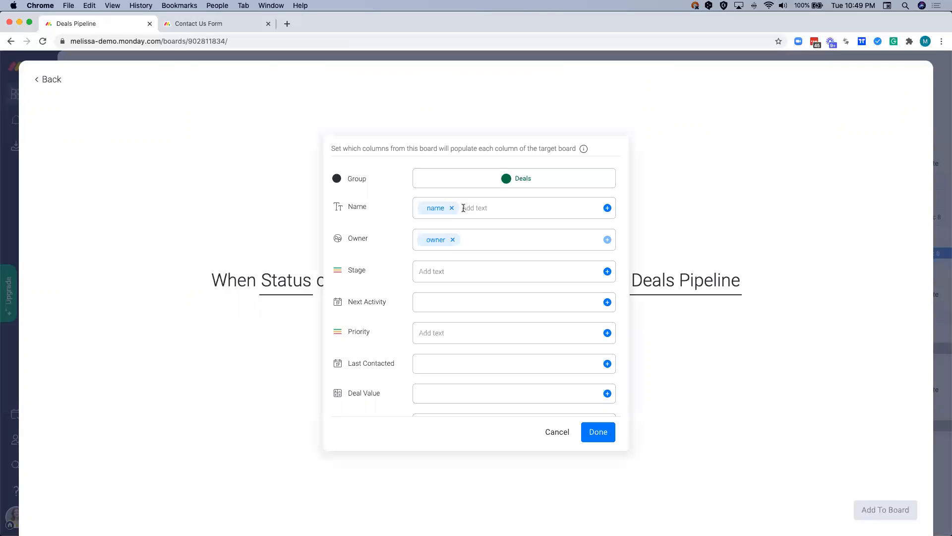
pyautogui.click(453, 240)
pyautogui.scroll(-3, 437, 280)
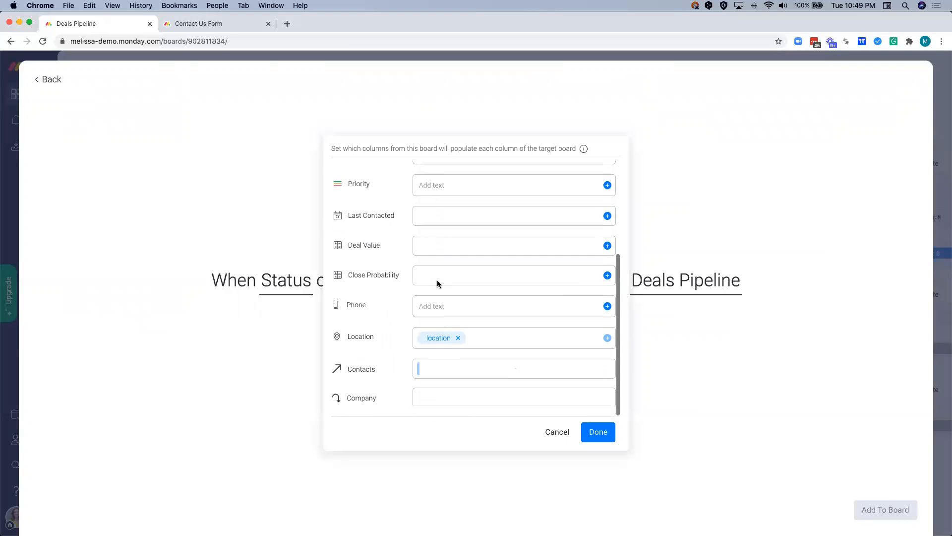
pyautogui.click(607, 308)
pyautogui.scroll(-4, 511, 349)
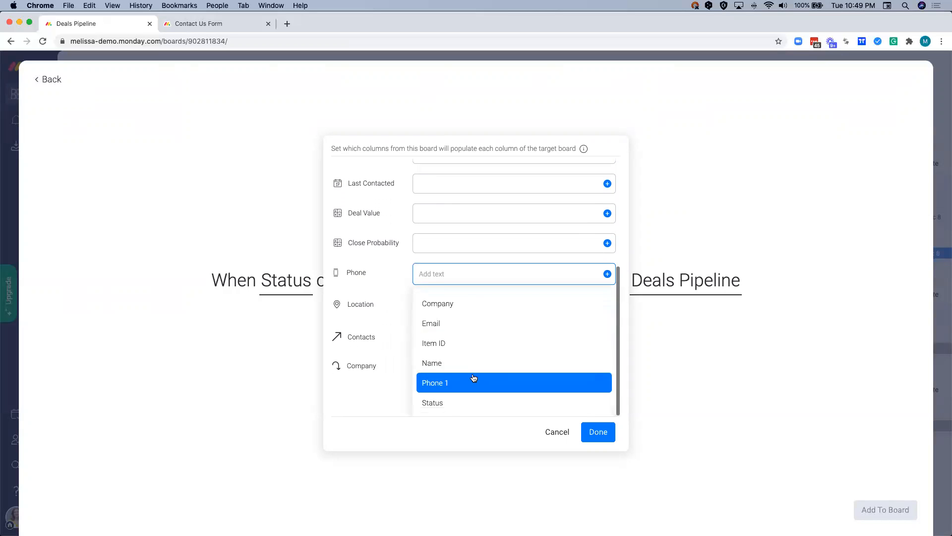
pyautogui.click(474, 378)
# - Review the full column mapping for the created item, including the board columns available for its Name
pyautogui.scroll(5, 379, 333)
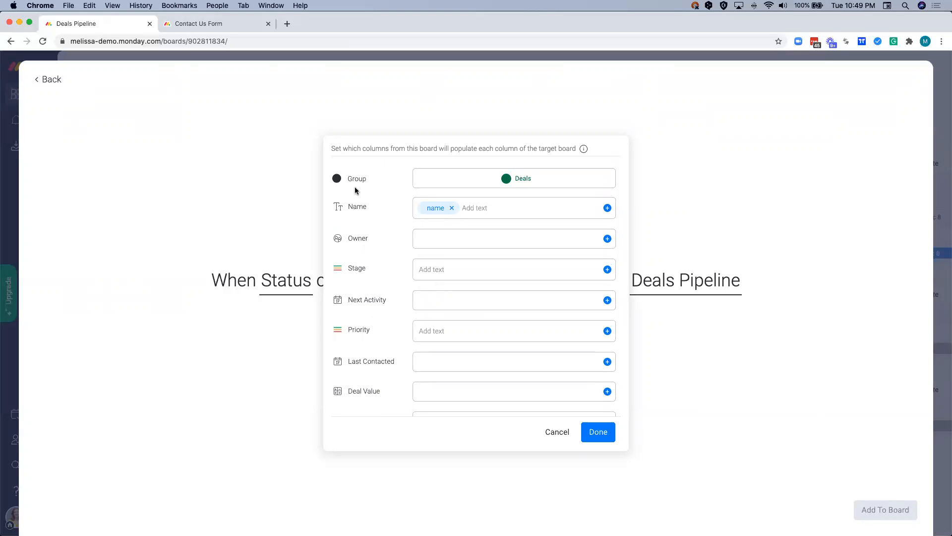
pyautogui.scroll(-5, 356, 350)
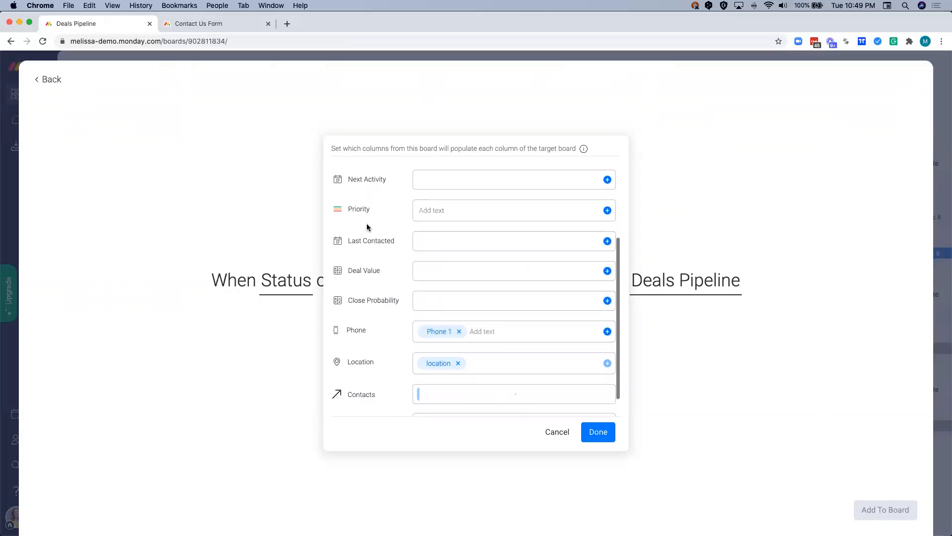
pyautogui.scroll(2, 367, 226)
pyautogui.scroll(4, 367, 227)
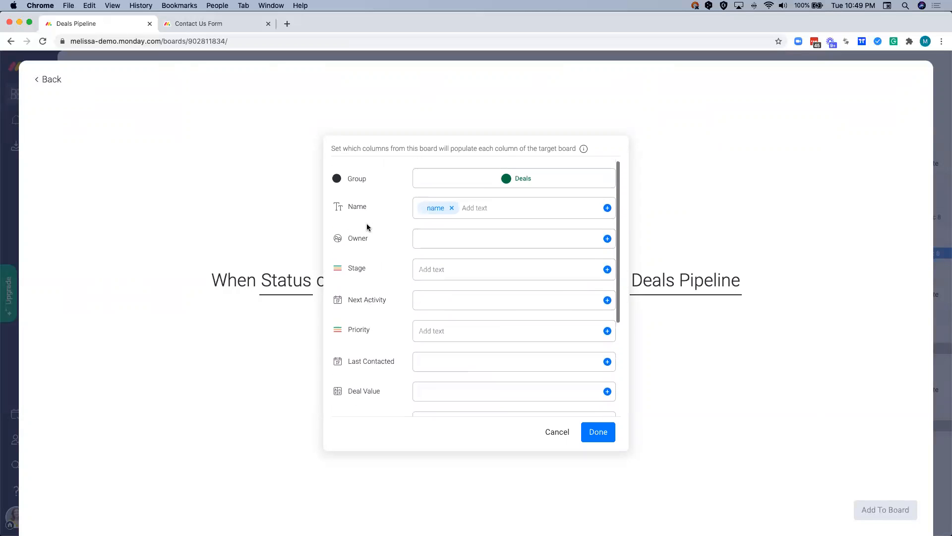
pyautogui.click(607, 208)
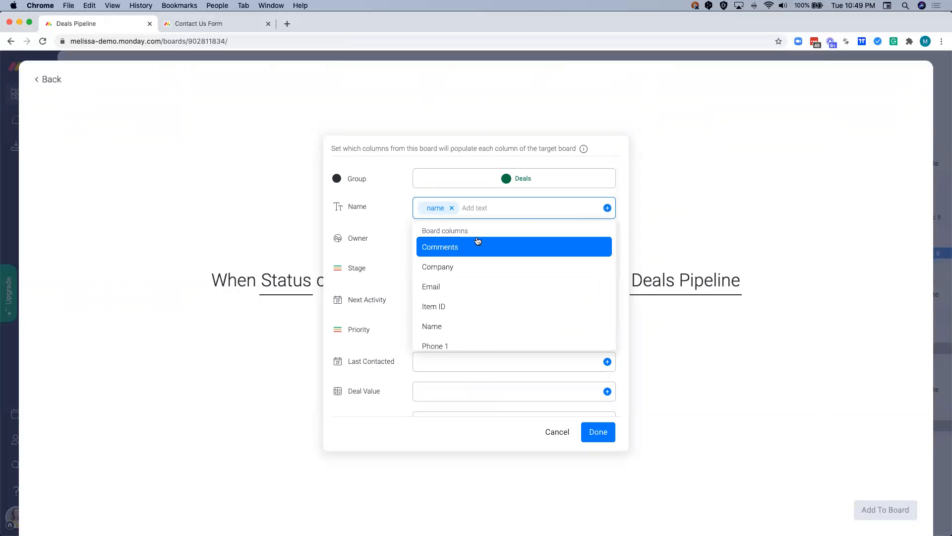
pyautogui.click(394, 254)
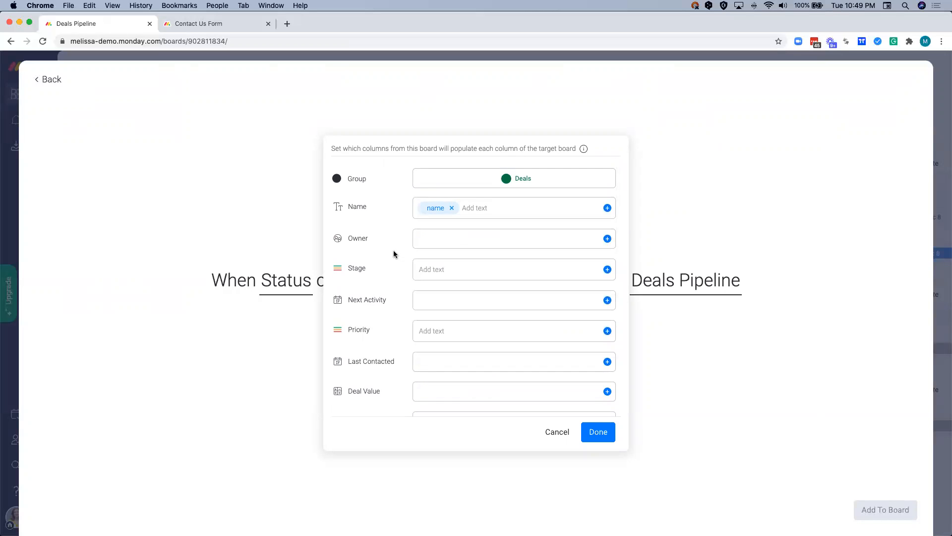
pyautogui.scroll(-5, 394, 254)
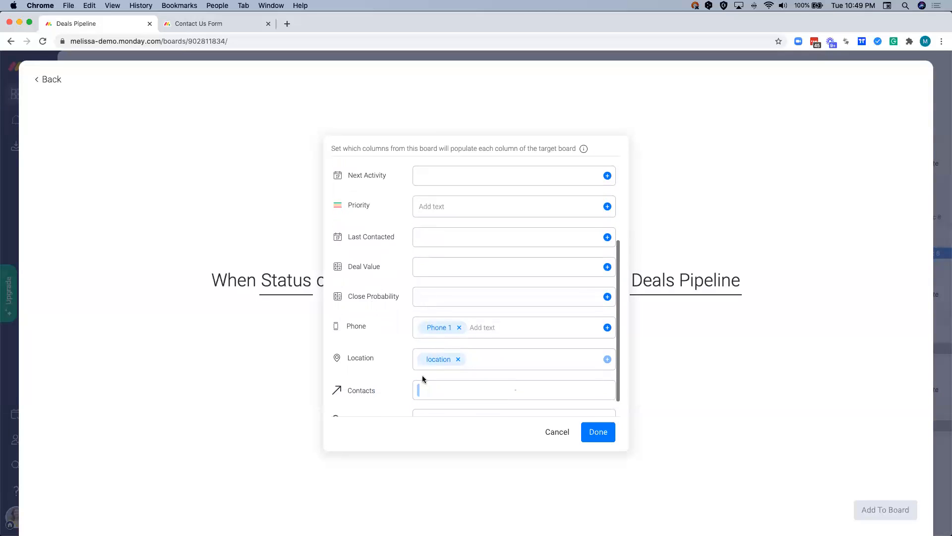
# - Confirm the column mapping, add the automation to the Contact Us Form board and close the automations window
pyautogui.click(589, 432)
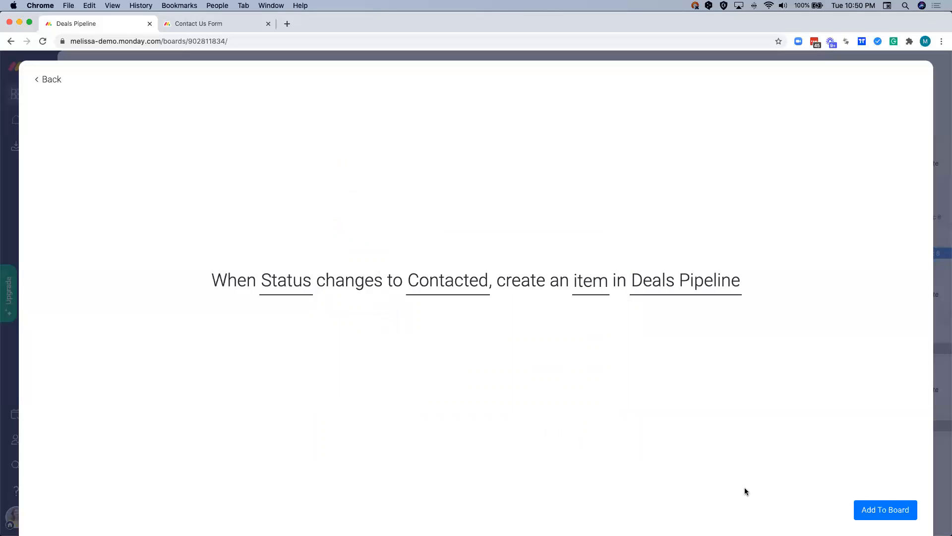
pyautogui.click(883, 510)
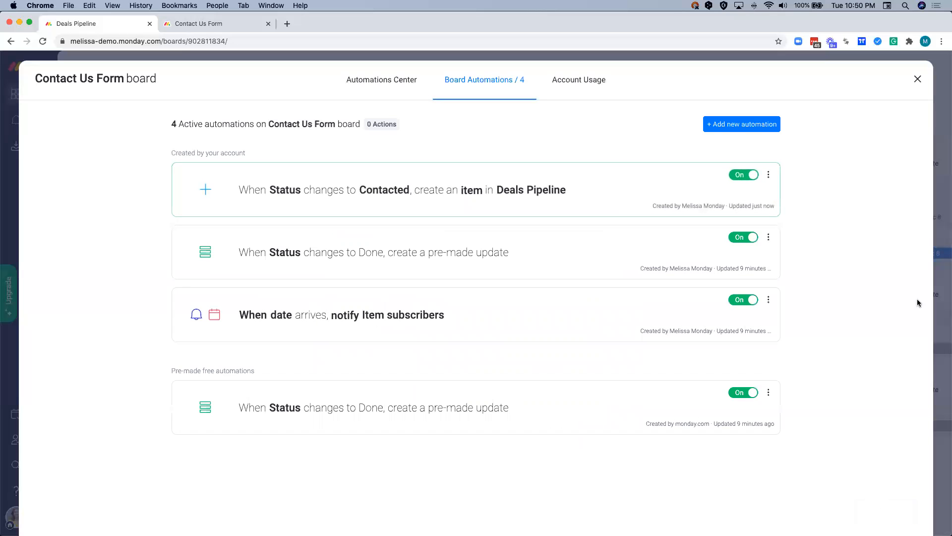
pyautogui.click(917, 82)
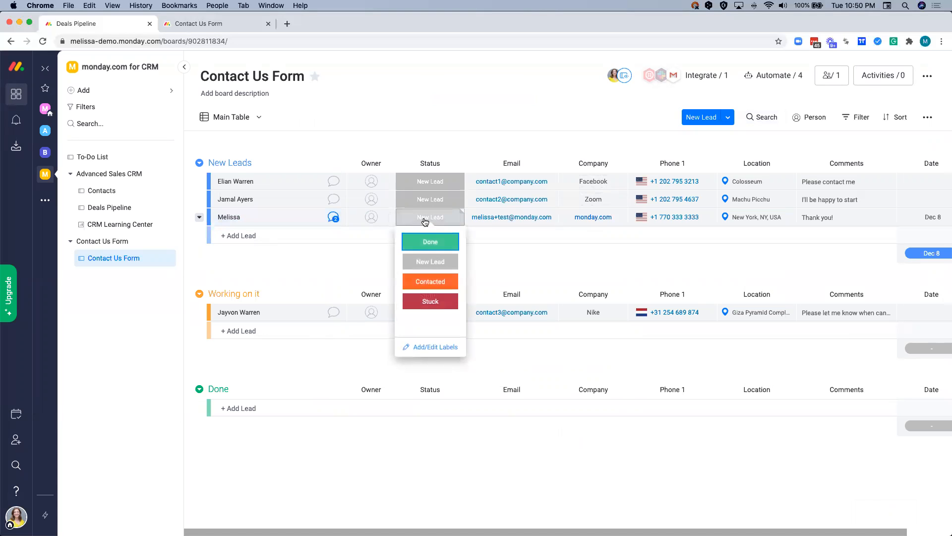
# - Set the newly submitted lead's status to Contacted and open the Deals Pipeline board in its Main Table view
pyautogui.click(415, 280)
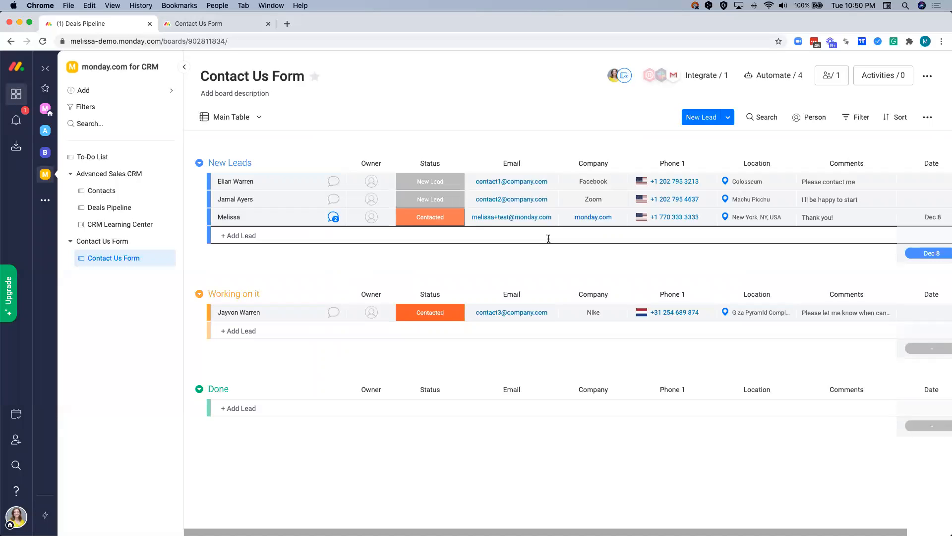
pyautogui.click(128, 212)
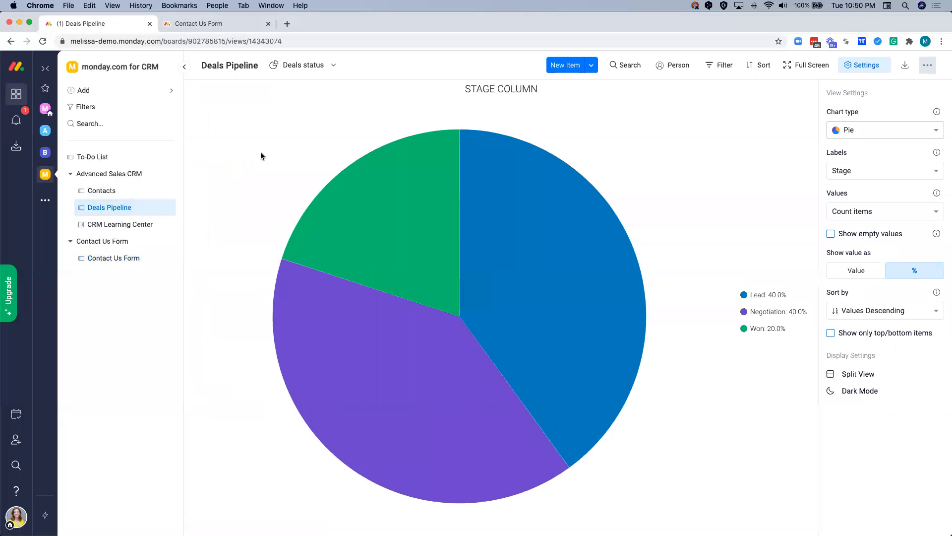
pyautogui.click(286, 71)
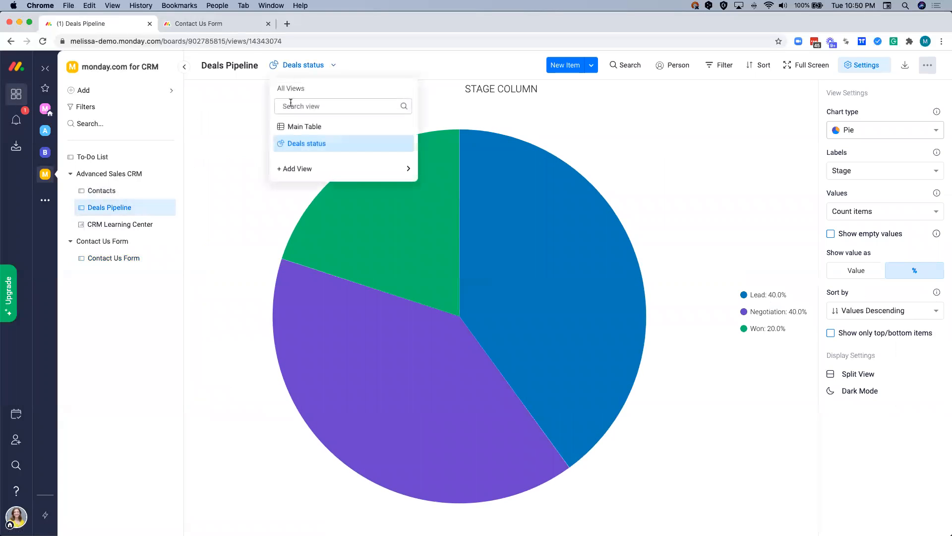
pyautogui.click(288, 127)
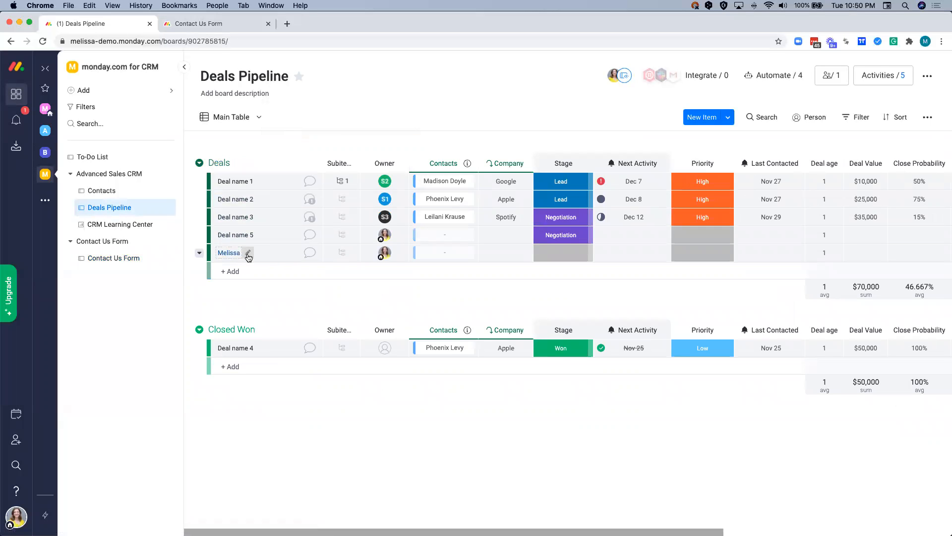
# - Examine the newly created deal's phone, location and owner columns in the Deals group
pyautogui.hscroll(6, 394, 258)
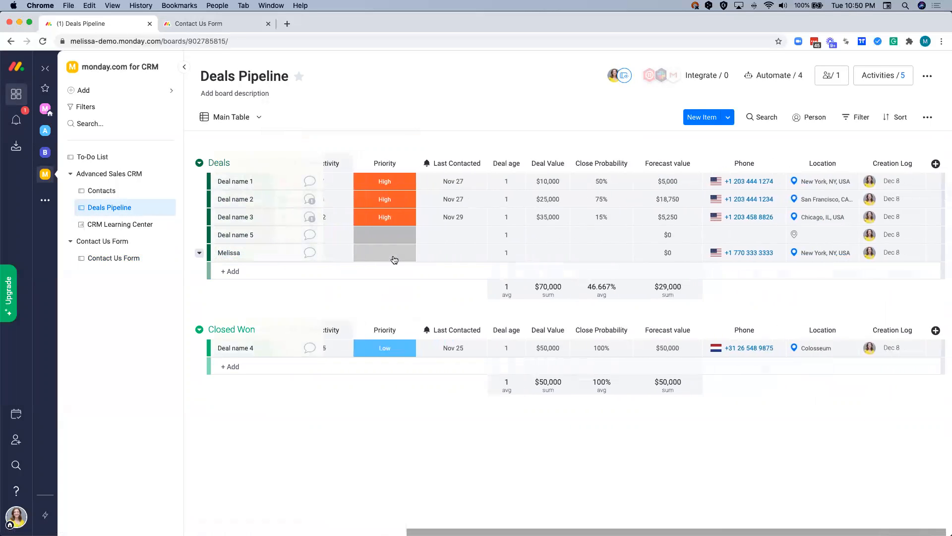
pyautogui.hscroll(1, 394, 258)
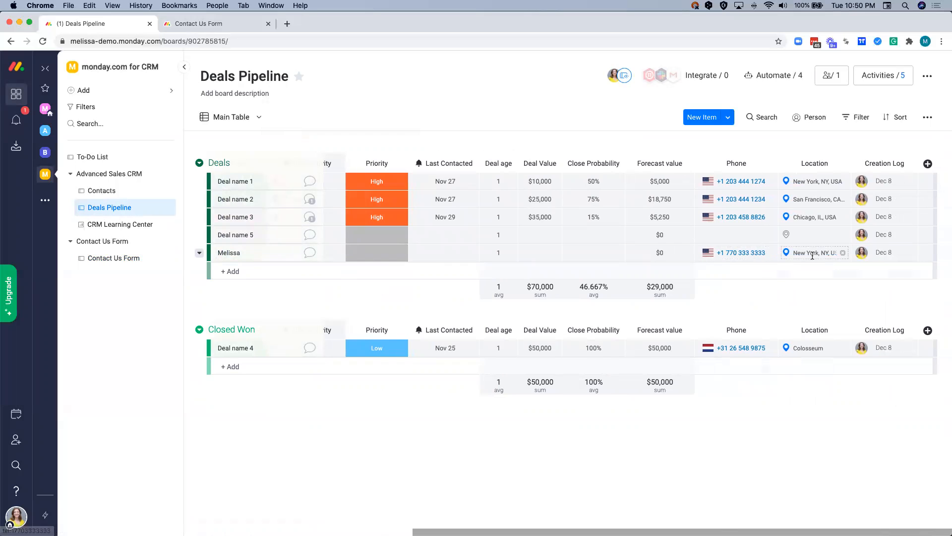
pyautogui.hscroll(-7, 734, 255)
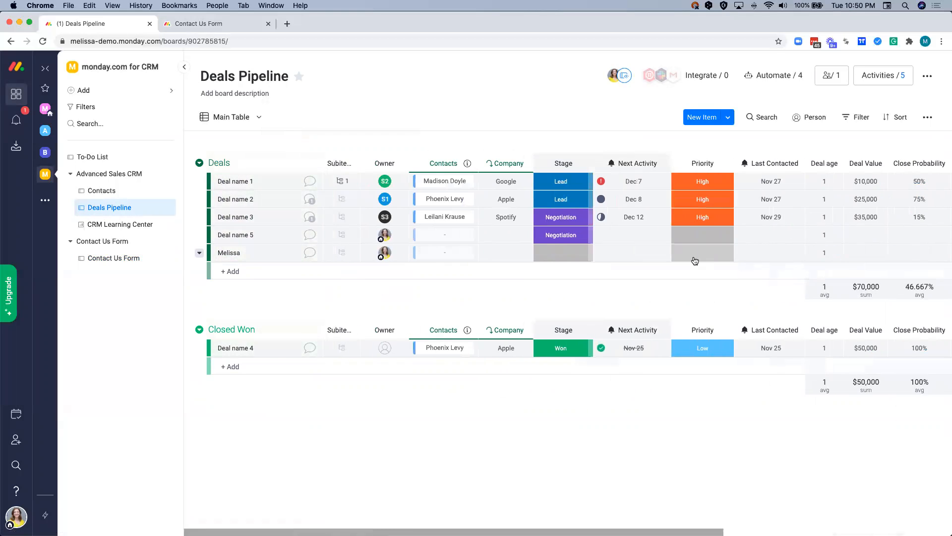
pyautogui.moveTo(379, 260)
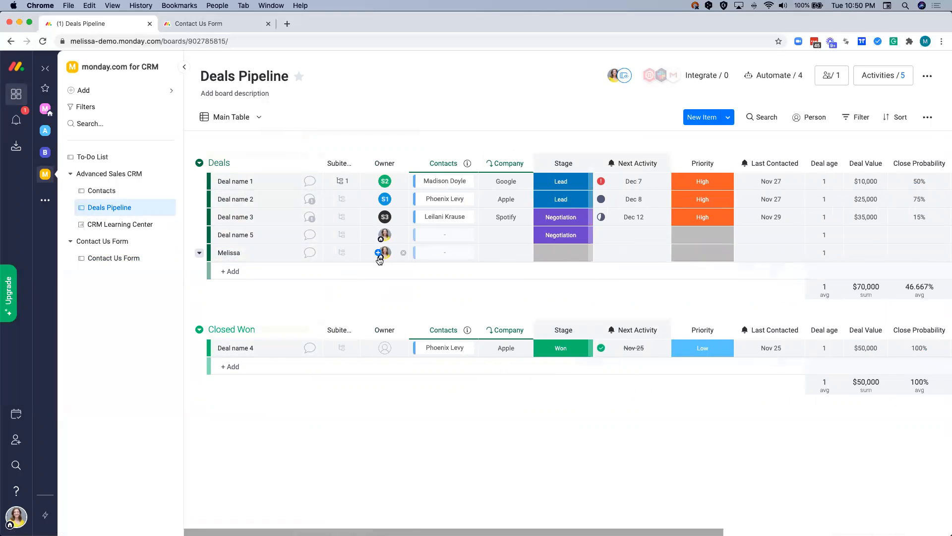